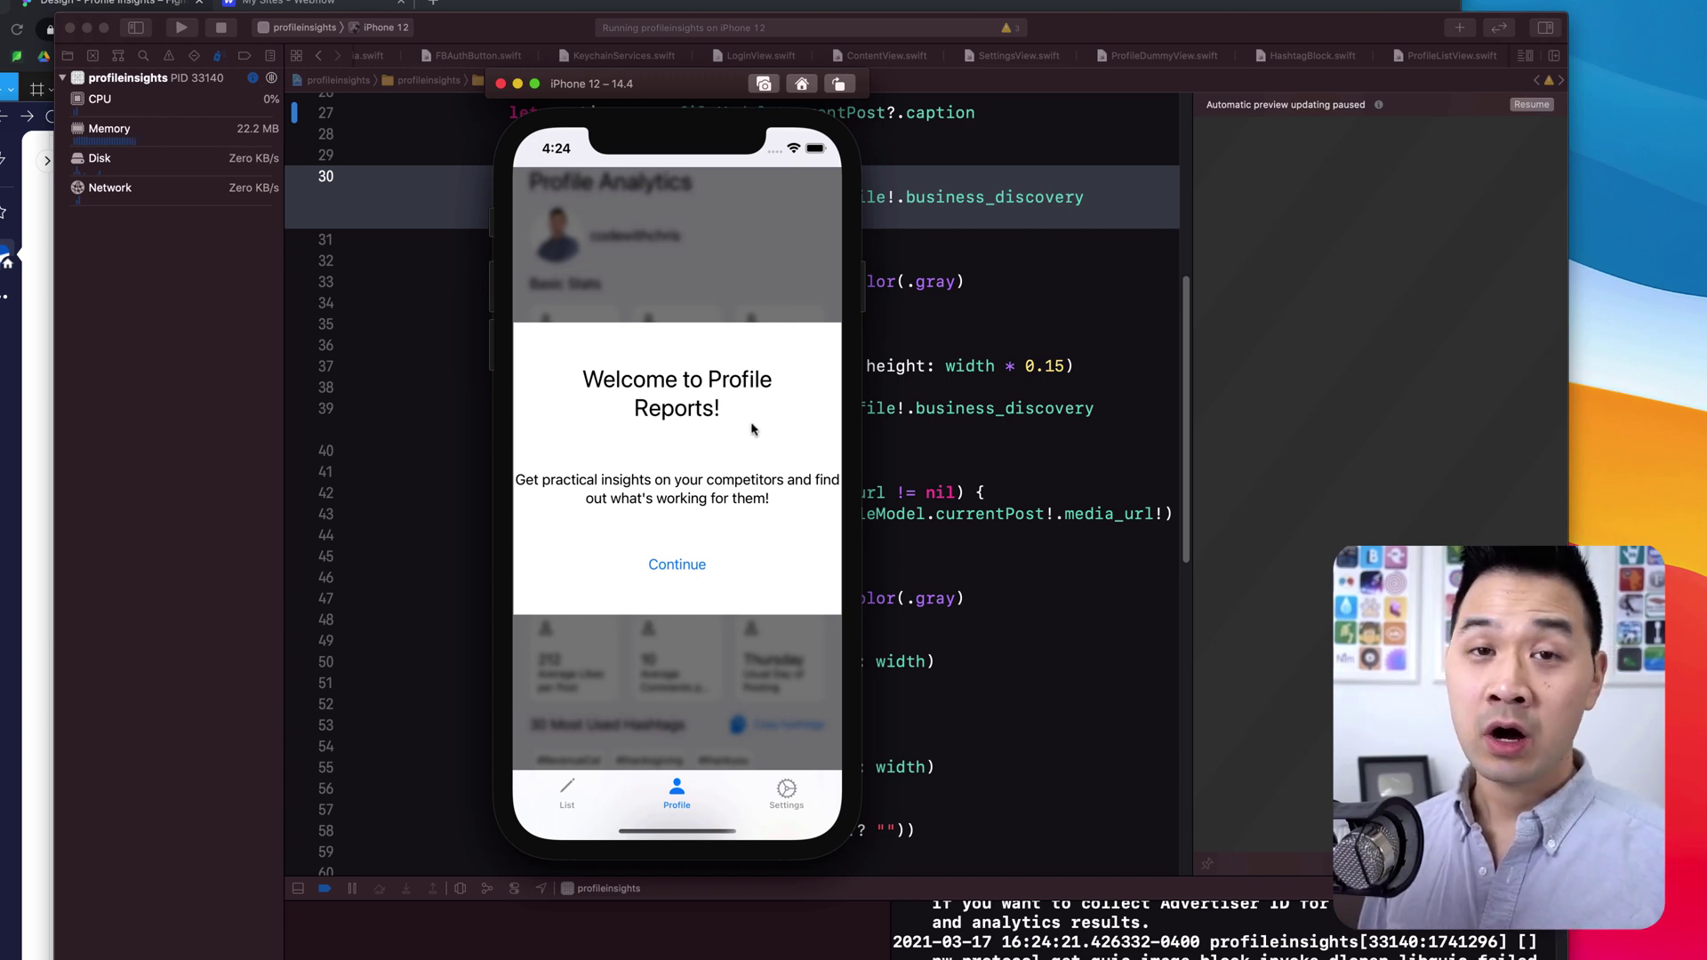
Advance past two Profile Reports welcome tips to the tip about tracking competitors in List.
{"action": "left_click", "coordinate": [681, 572]}
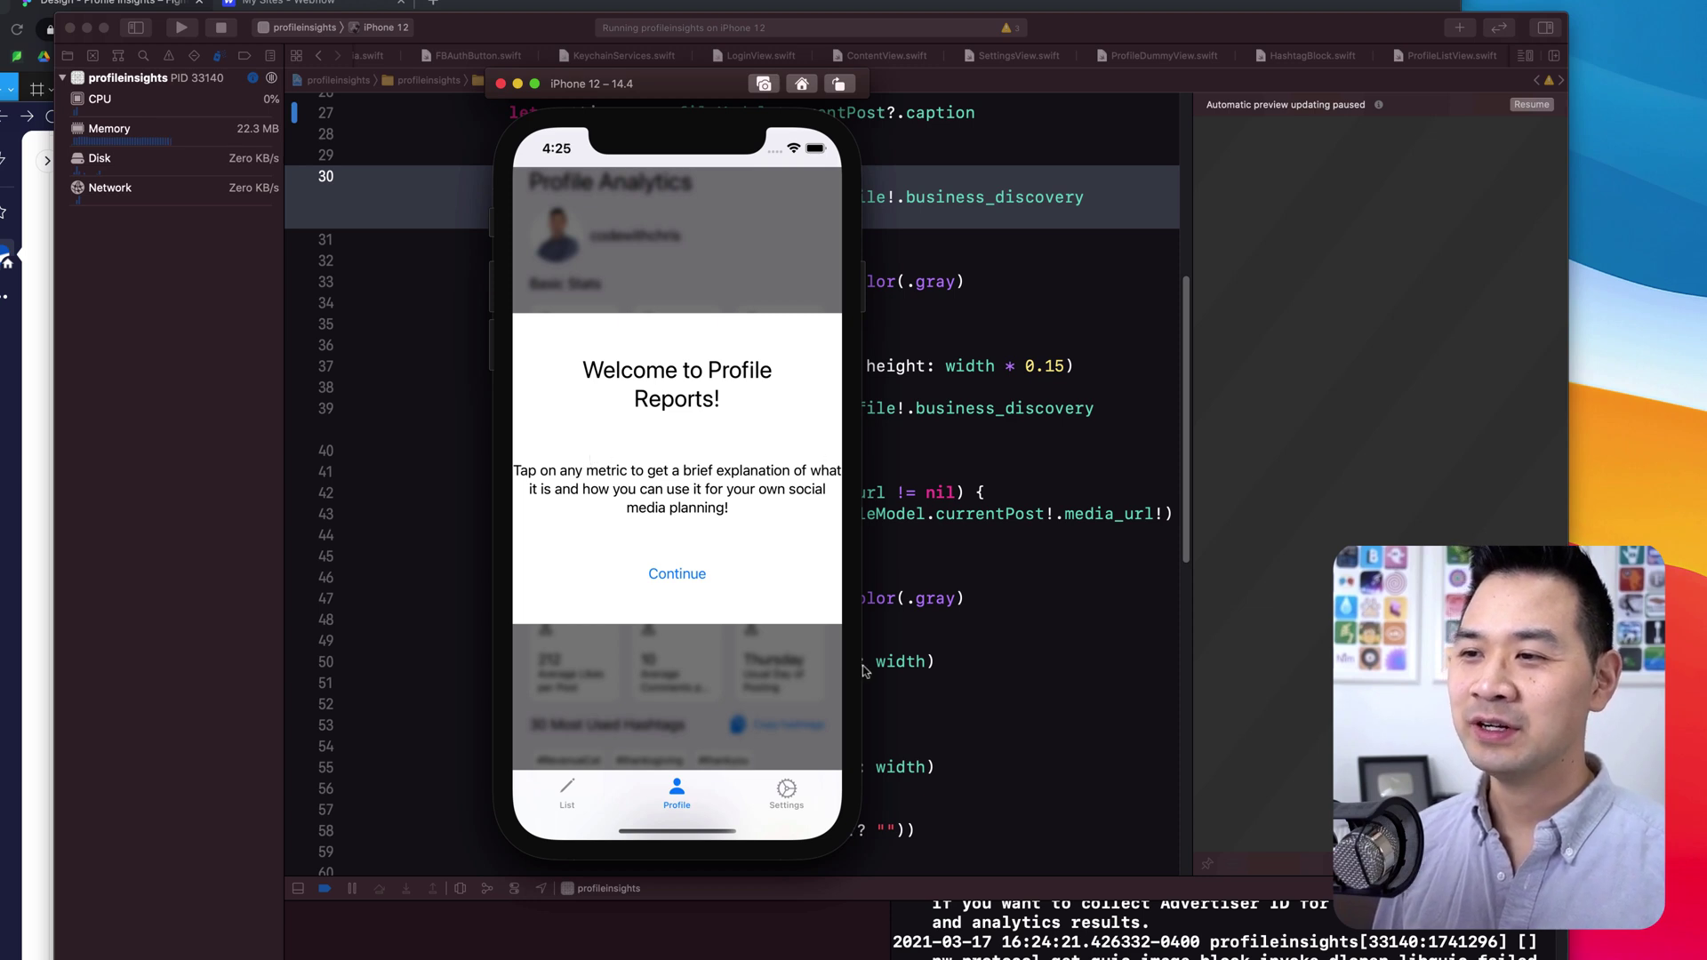
{"action": "left_click", "coordinate": [674, 575]}
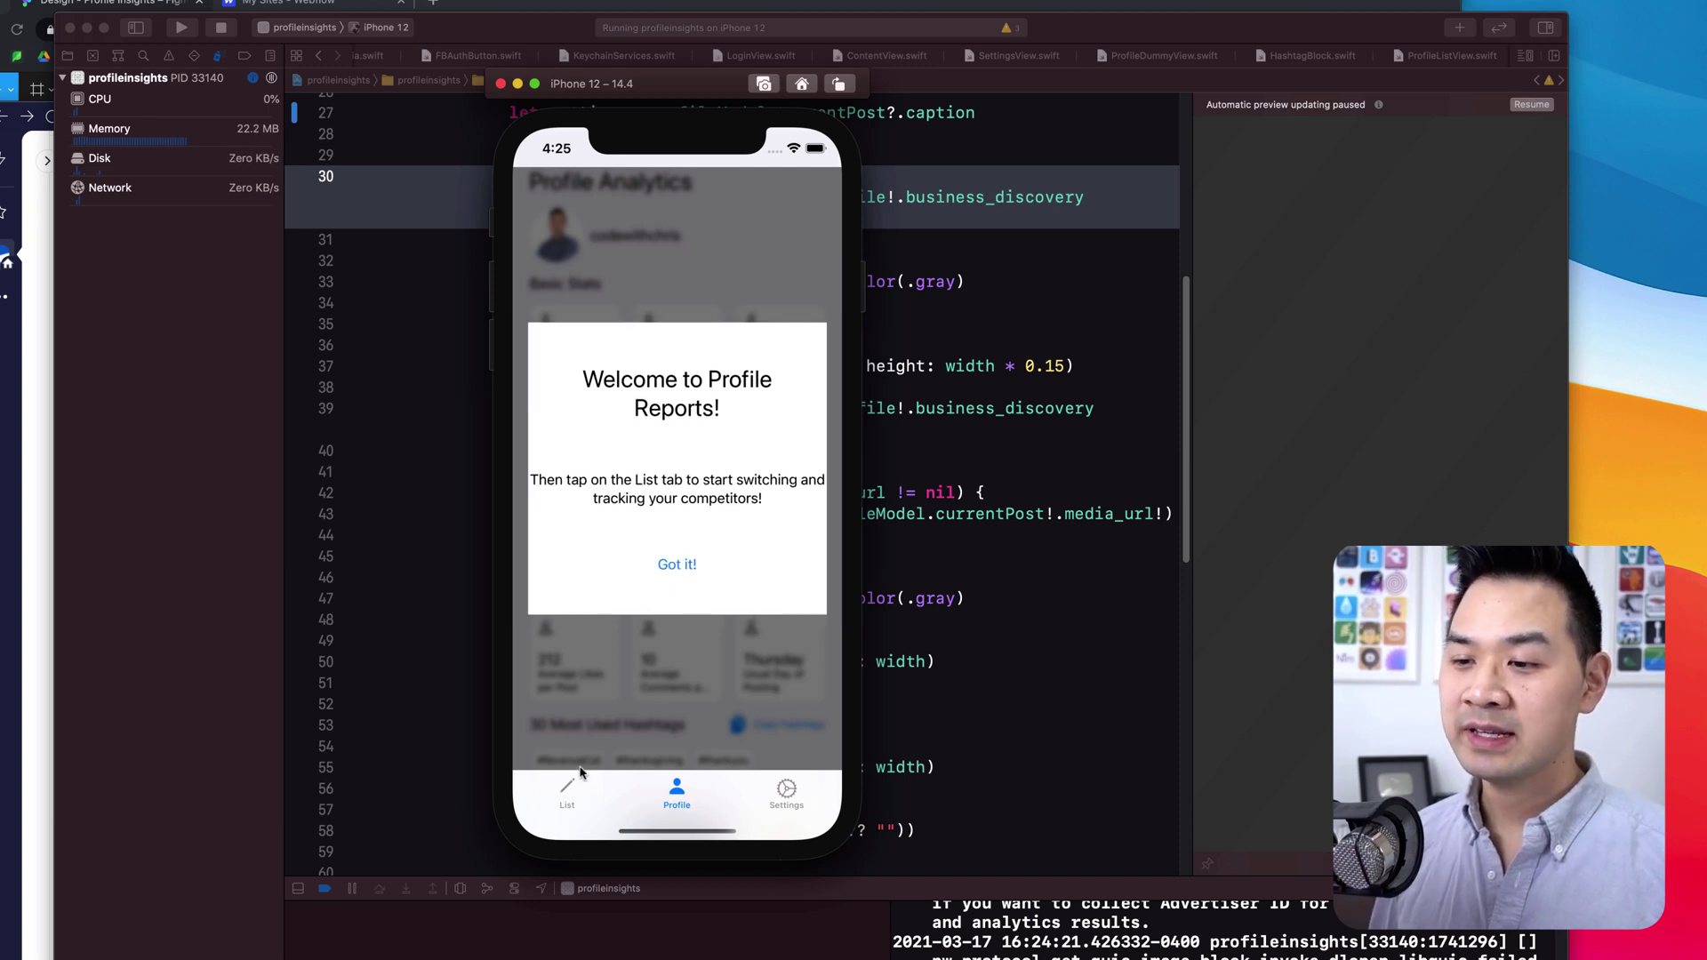
Dismiss the welcome tips, scroll through Profile Analytics, and go to the Your List screen.
{"action": "left_click", "coordinate": [677, 566]}
{"action": "scroll", "coordinate": [744, 286], "scroll_direction": "down", "scroll_amount": 5}
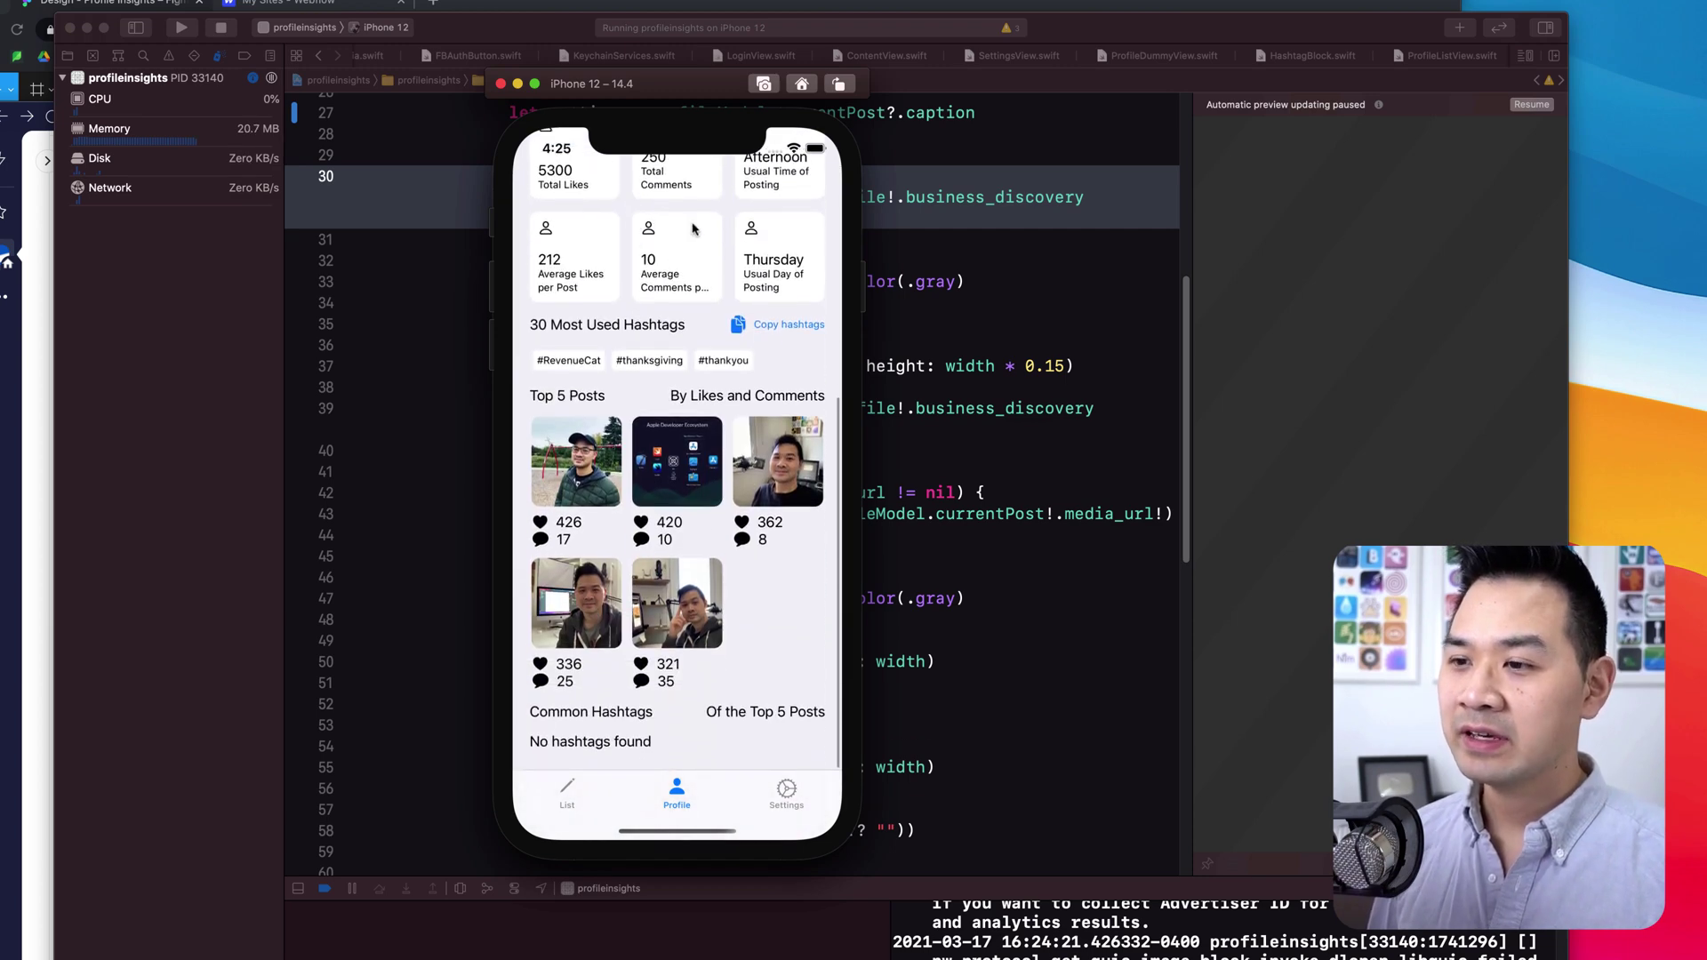
{"action": "scroll", "coordinate": [744, 286], "scroll_direction": "up", "scroll_amount": 5}
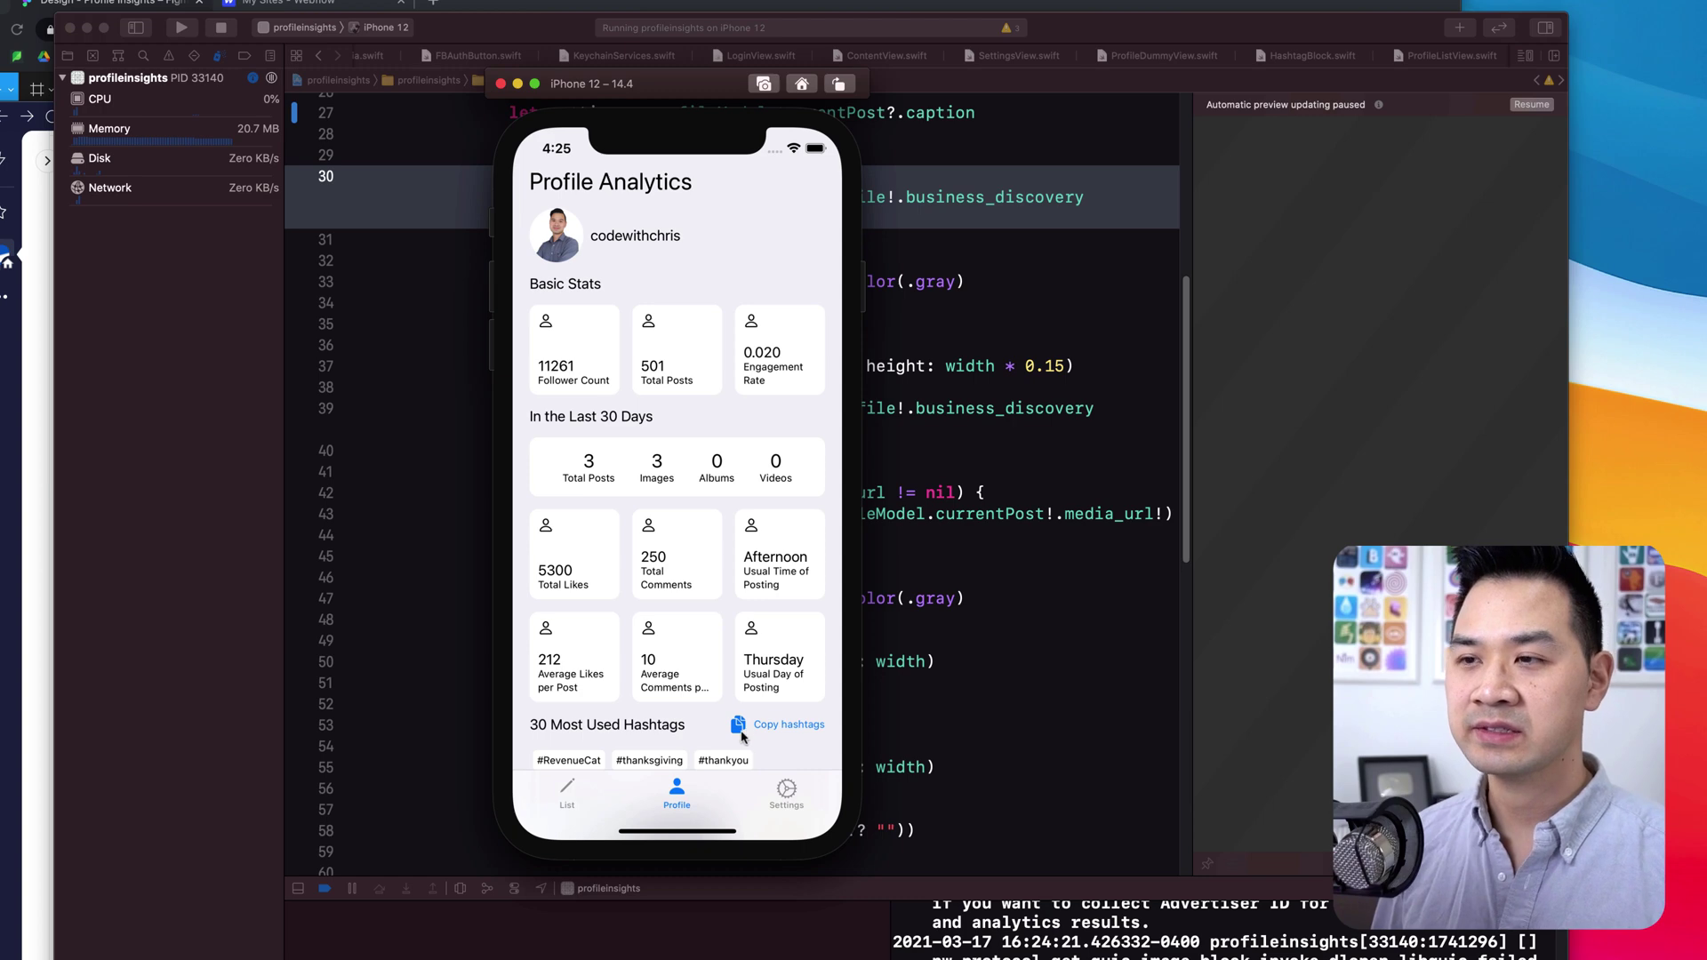
{"action": "scroll", "coordinate": [727, 729], "scroll_direction": "down", "scroll_amount": 3}
{"action": "left_click", "coordinate": [578, 787]}
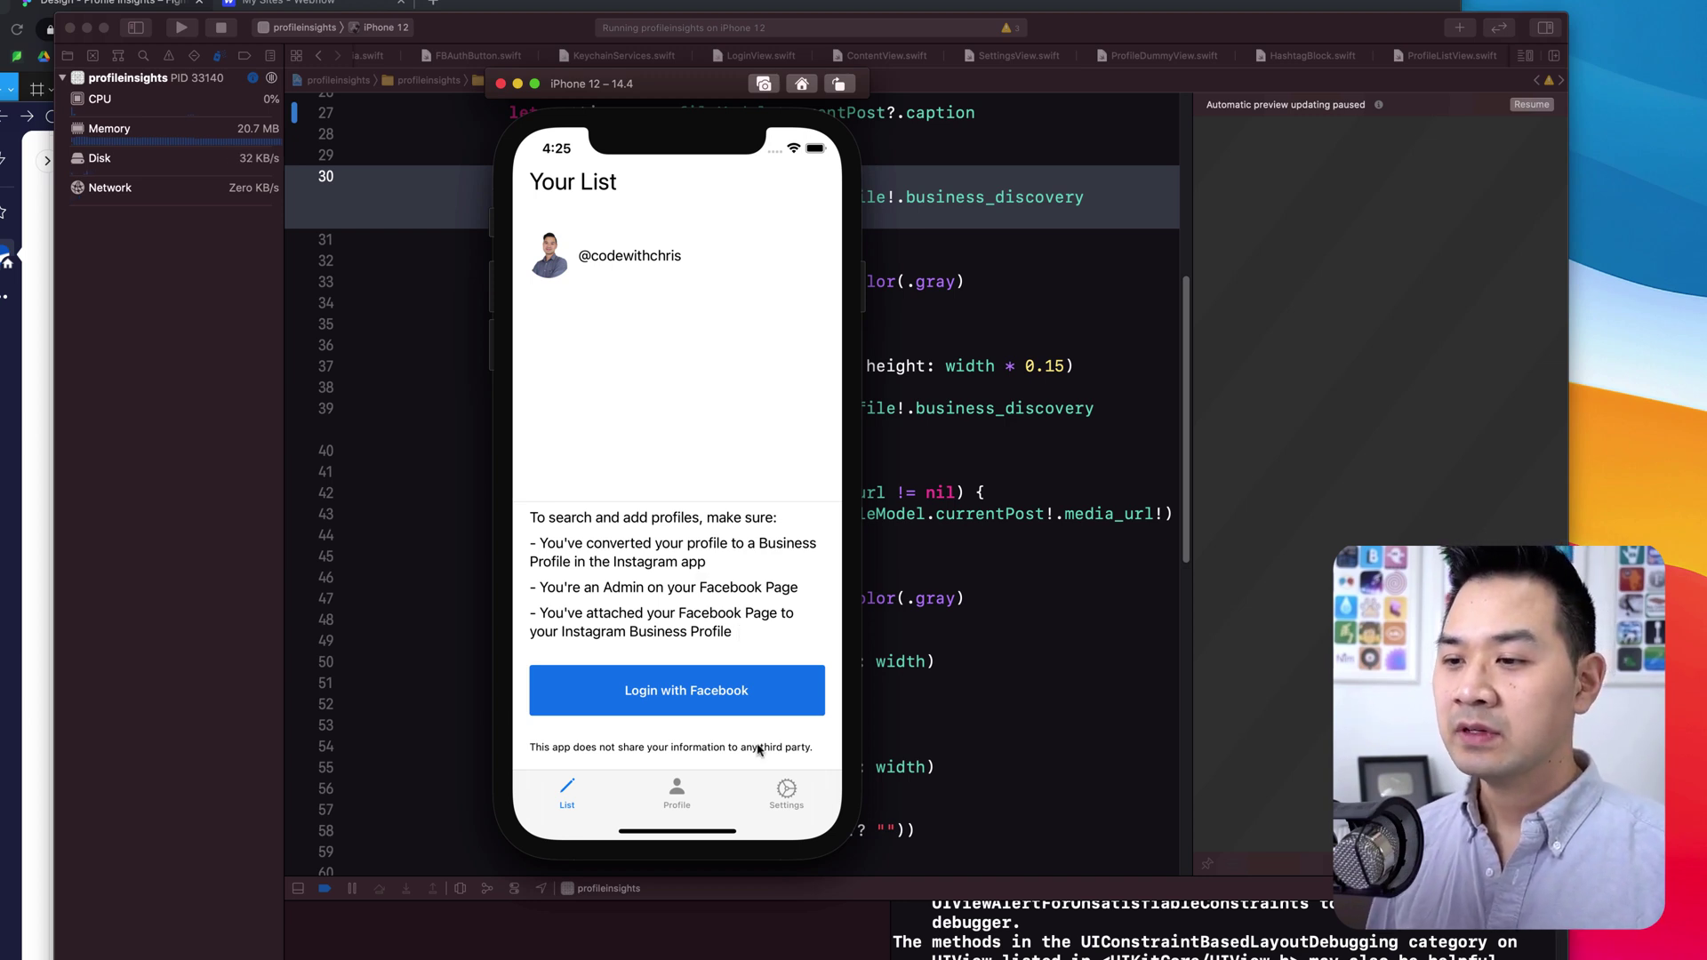
Log in with Facebook, confirming the facebook.com alert and continuing as the linked account.
{"action": "left_click", "coordinate": [702, 696]}
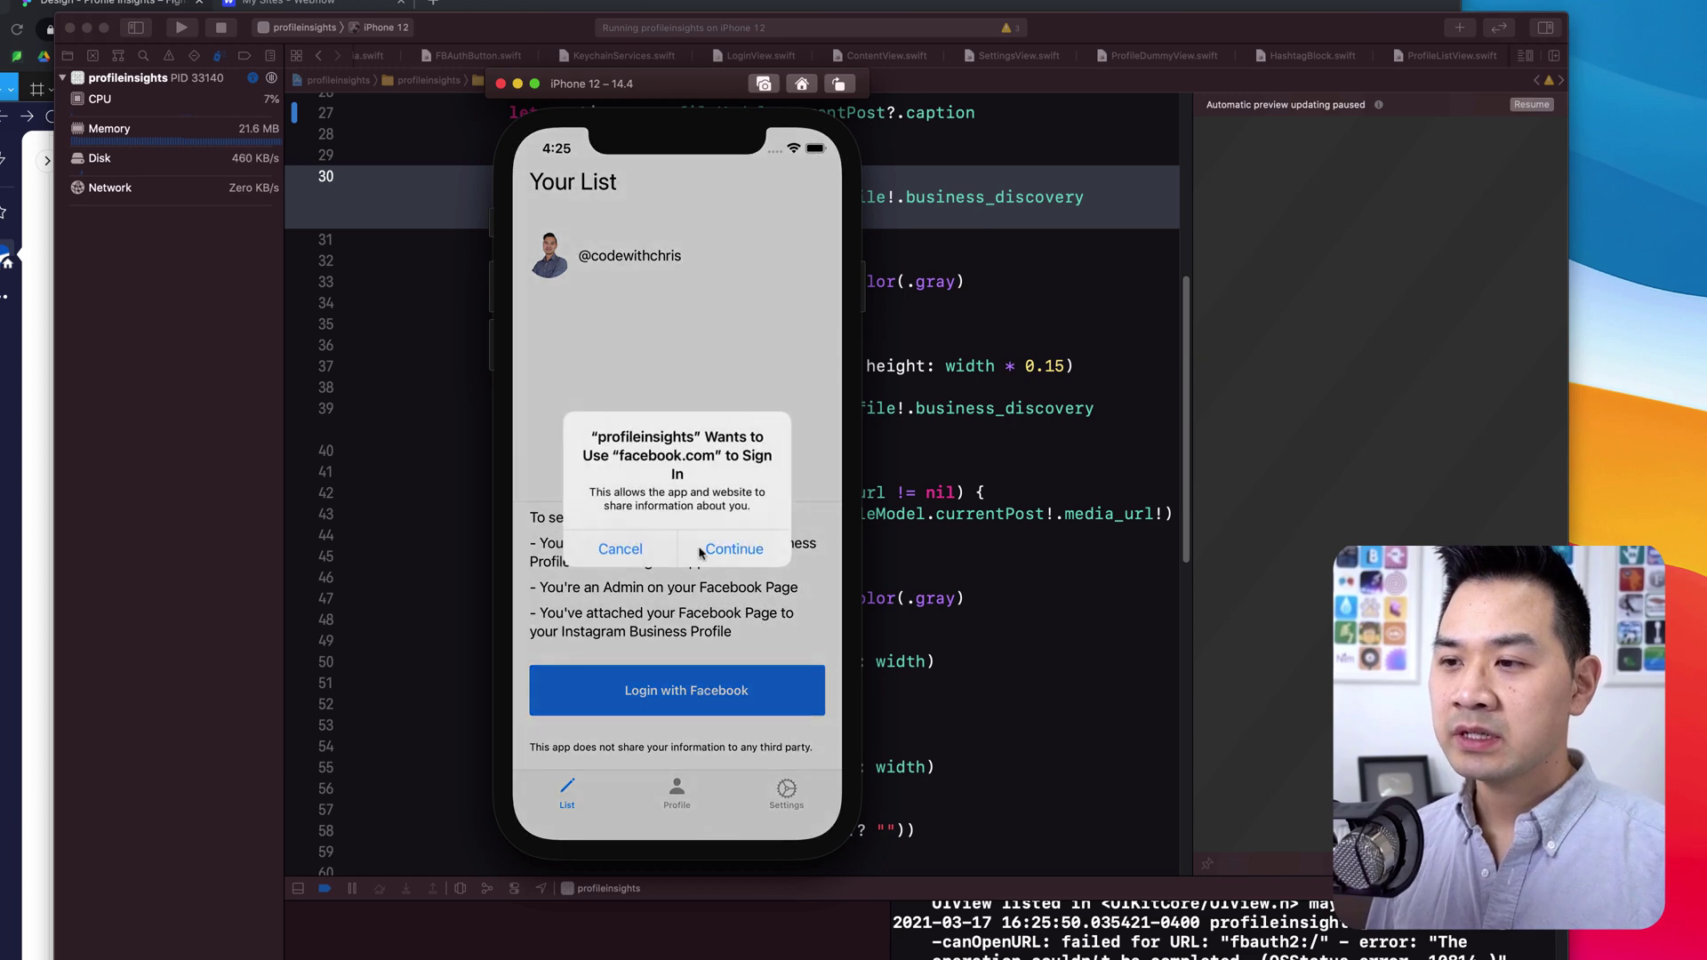
{"action": "left_click", "coordinate": [723, 551]}
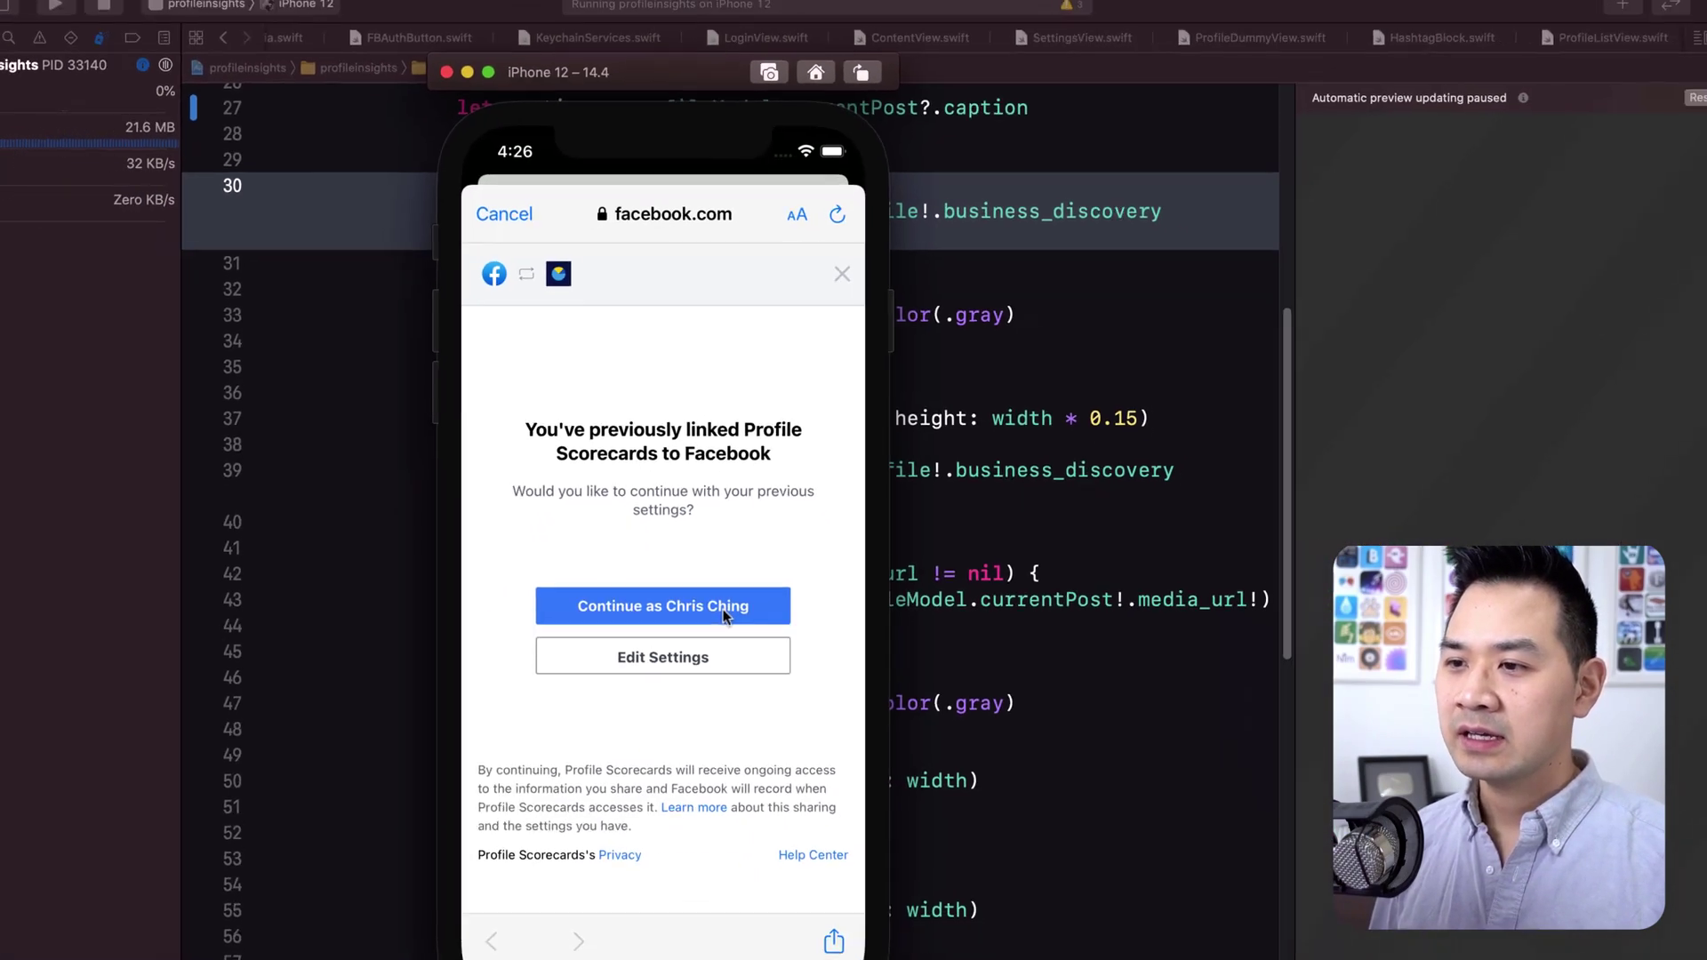
{"action": "left_click", "coordinate": [723, 610]}
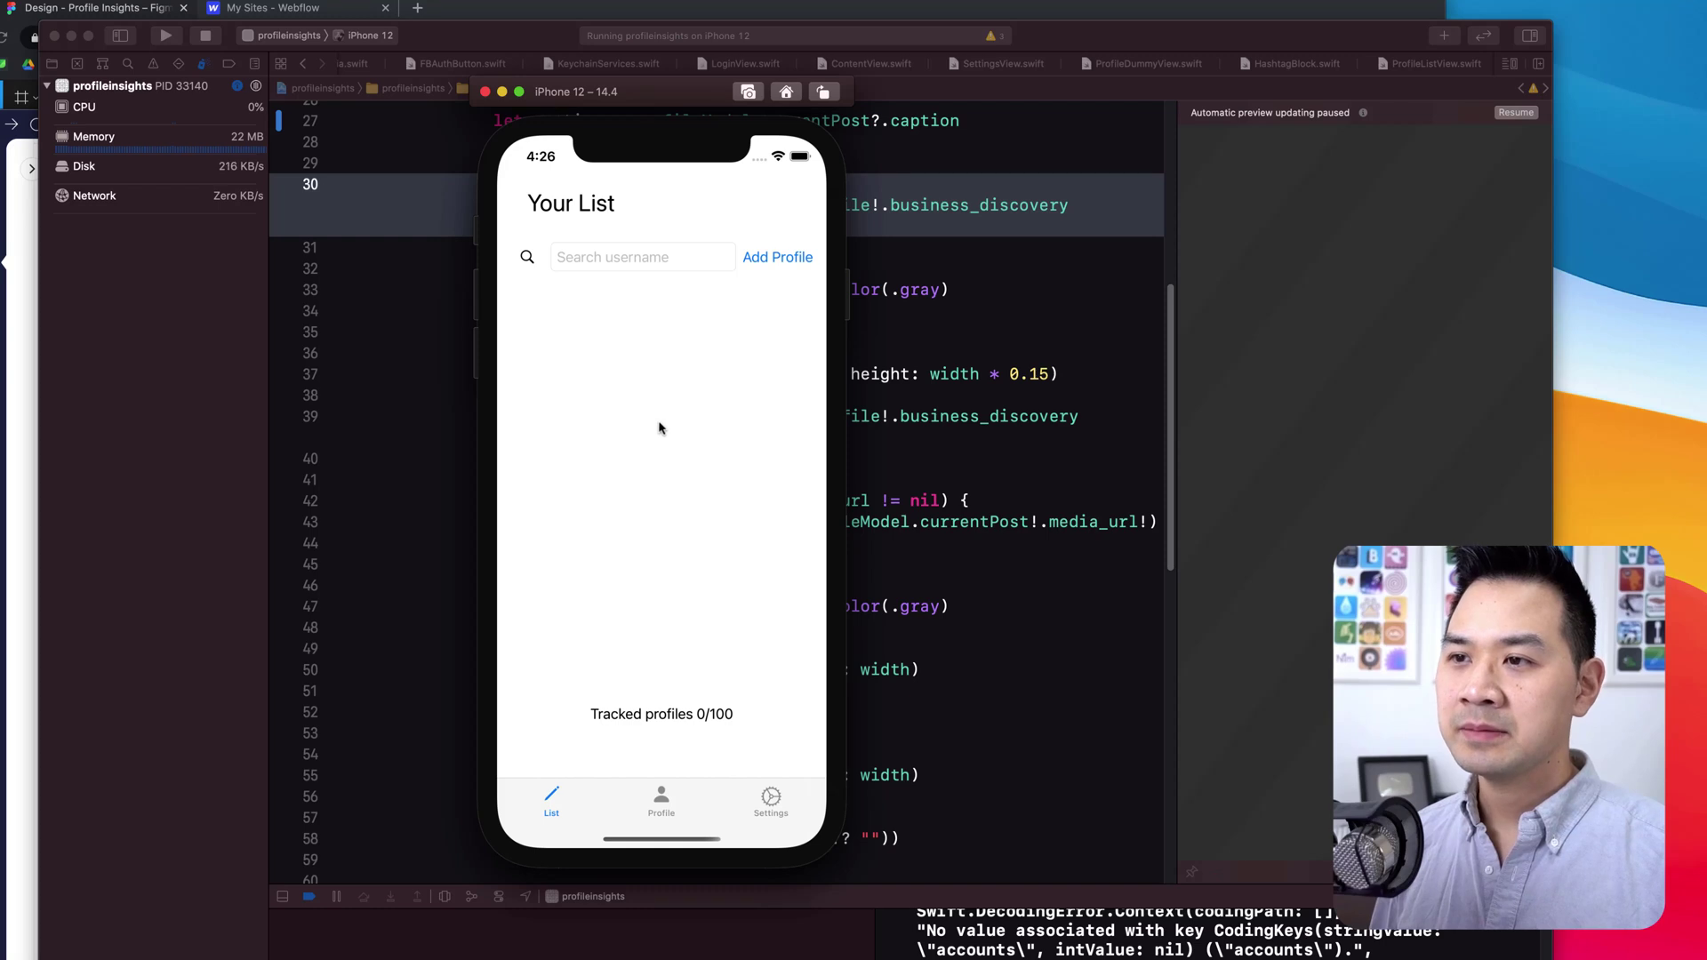
Search for 'Codewithchris' and add it to the tracked profiles list.
{"action": "left_click", "coordinate": [649, 258]}
{"action": "type", "text": "Codewithchris"}
{"action": "left_click", "coordinate": [750, 259]}
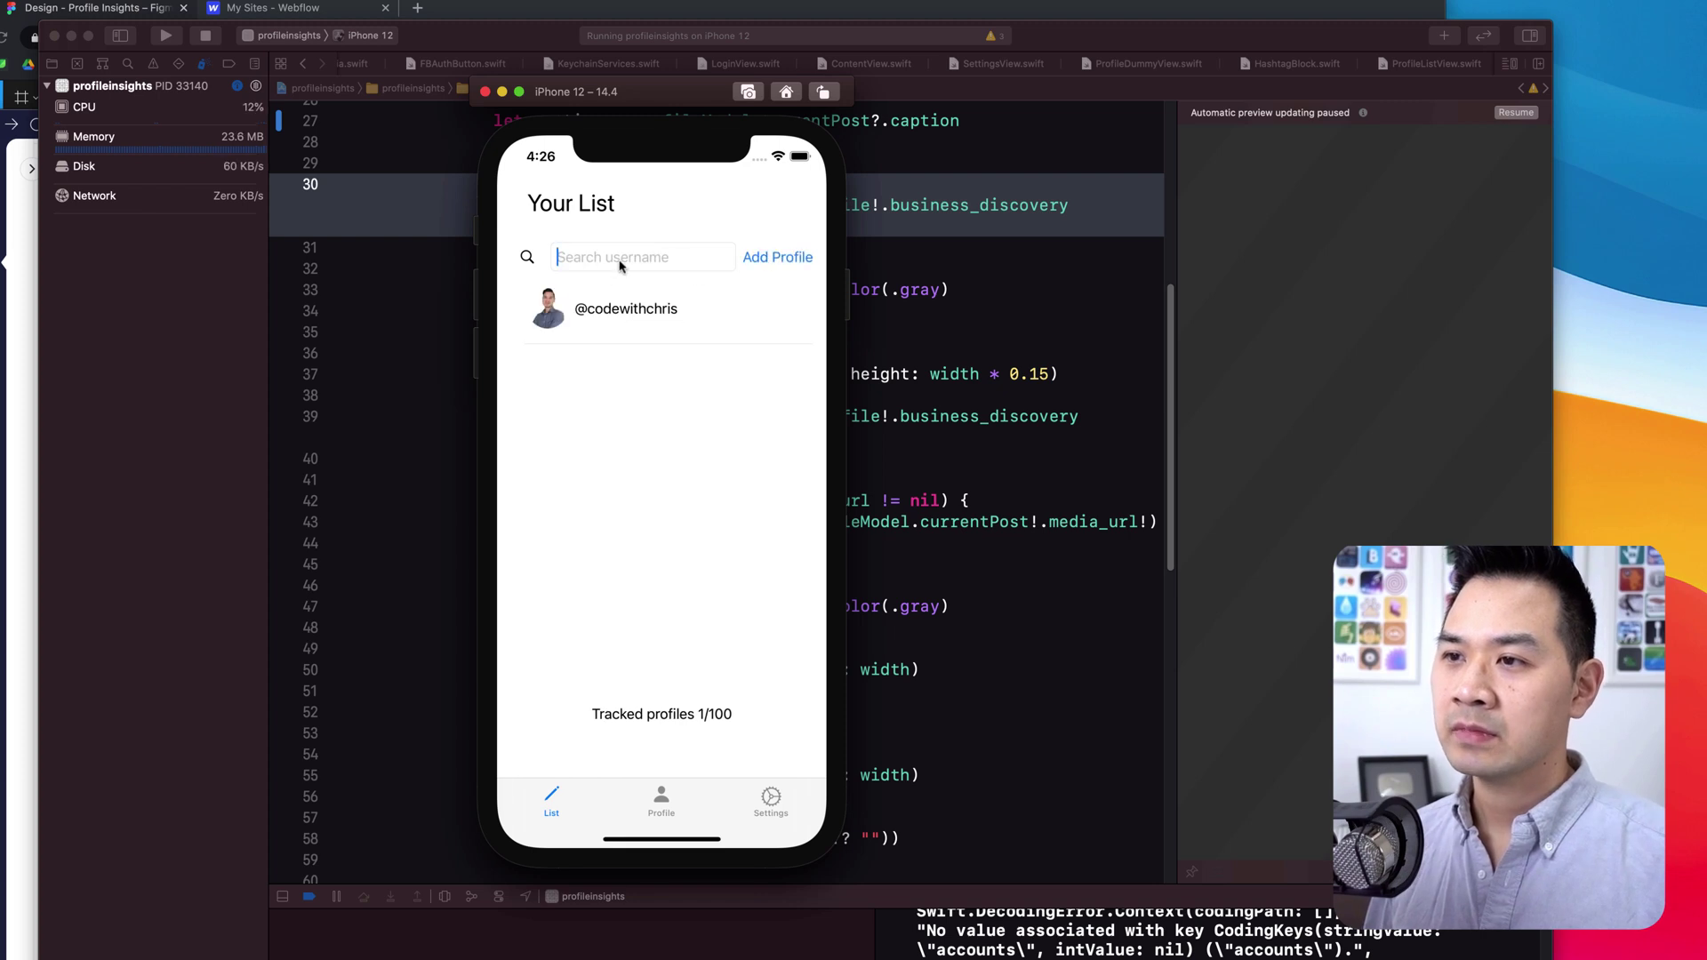
{"action": "left_click", "coordinate": [621, 311]}
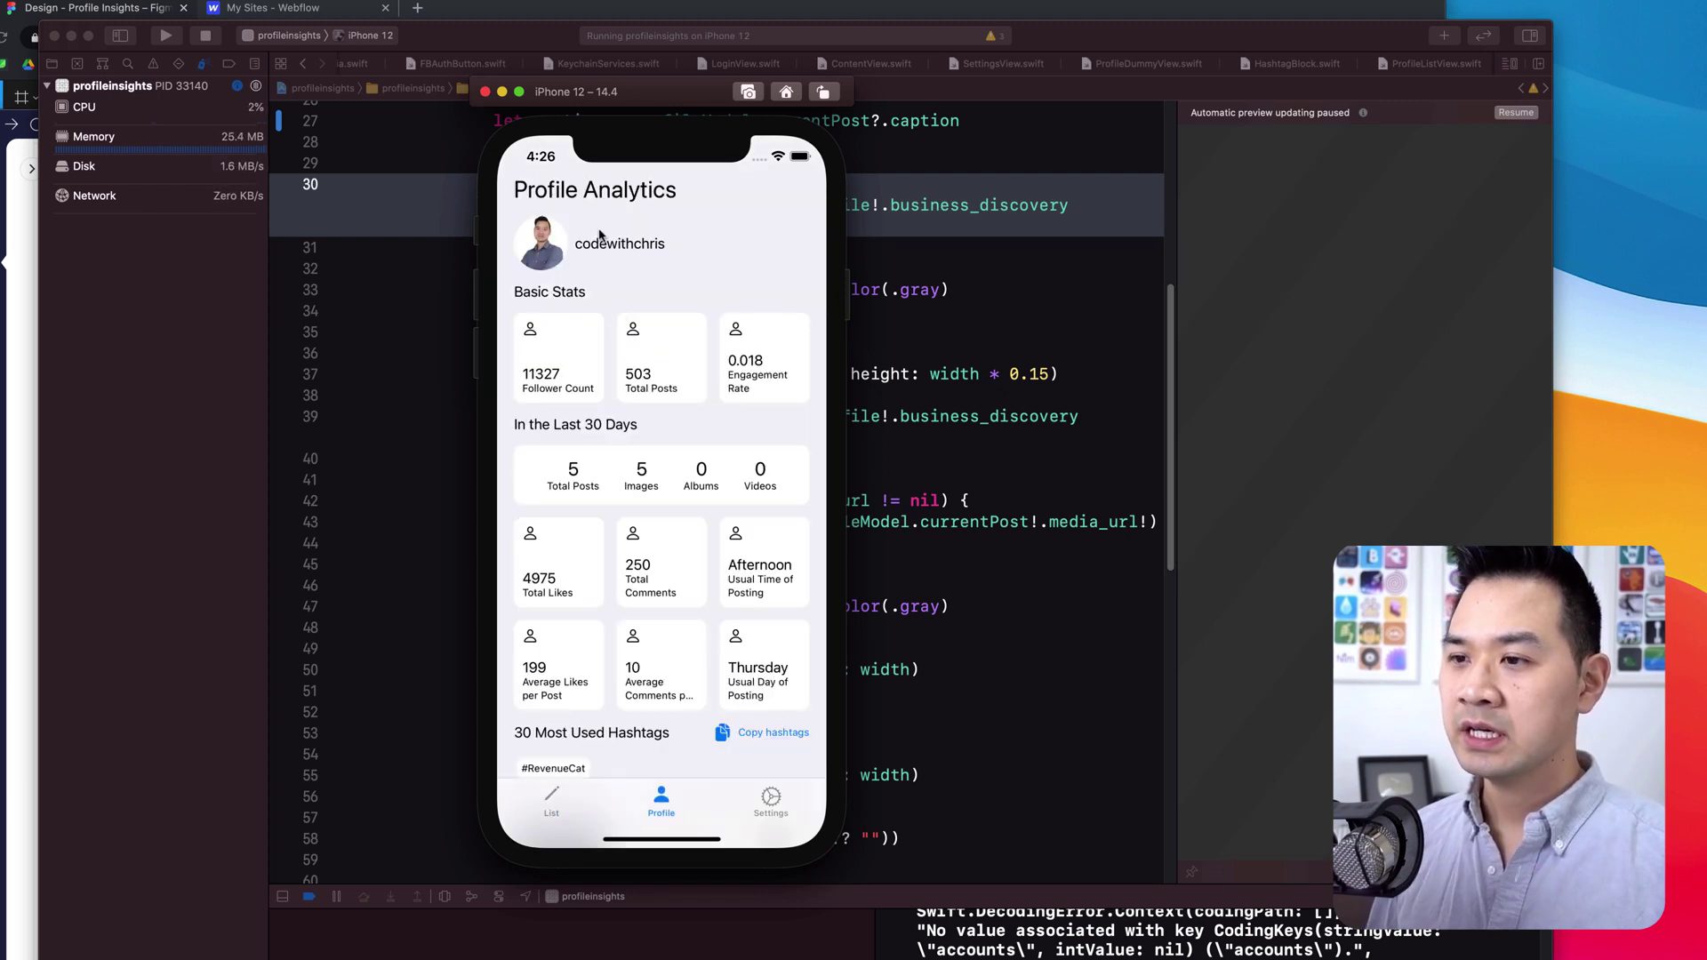
{"action": "left_click", "coordinate": [553, 560]}
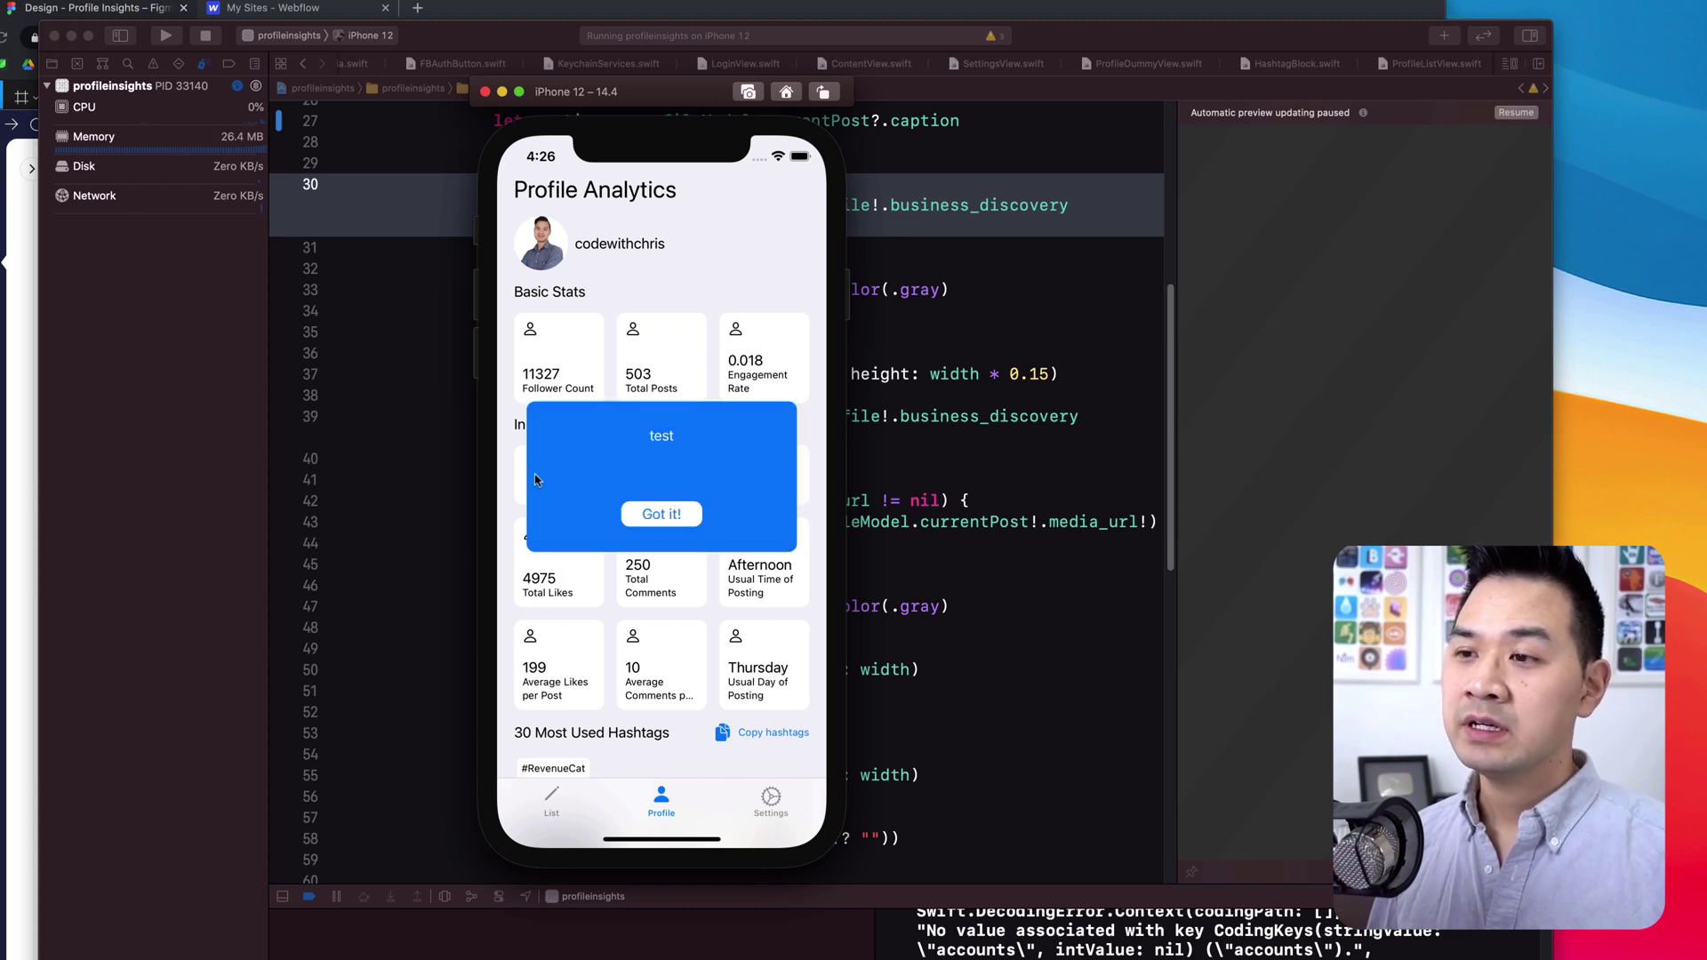
{"action": "left_click", "coordinate": [655, 523]}
{"action": "scroll", "coordinate": [663, 463], "scroll_direction": "down", "scroll_amount": 5}
{"action": "scroll", "coordinate": [665, 436], "scroll_direction": "down", "scroll_amount": 3}
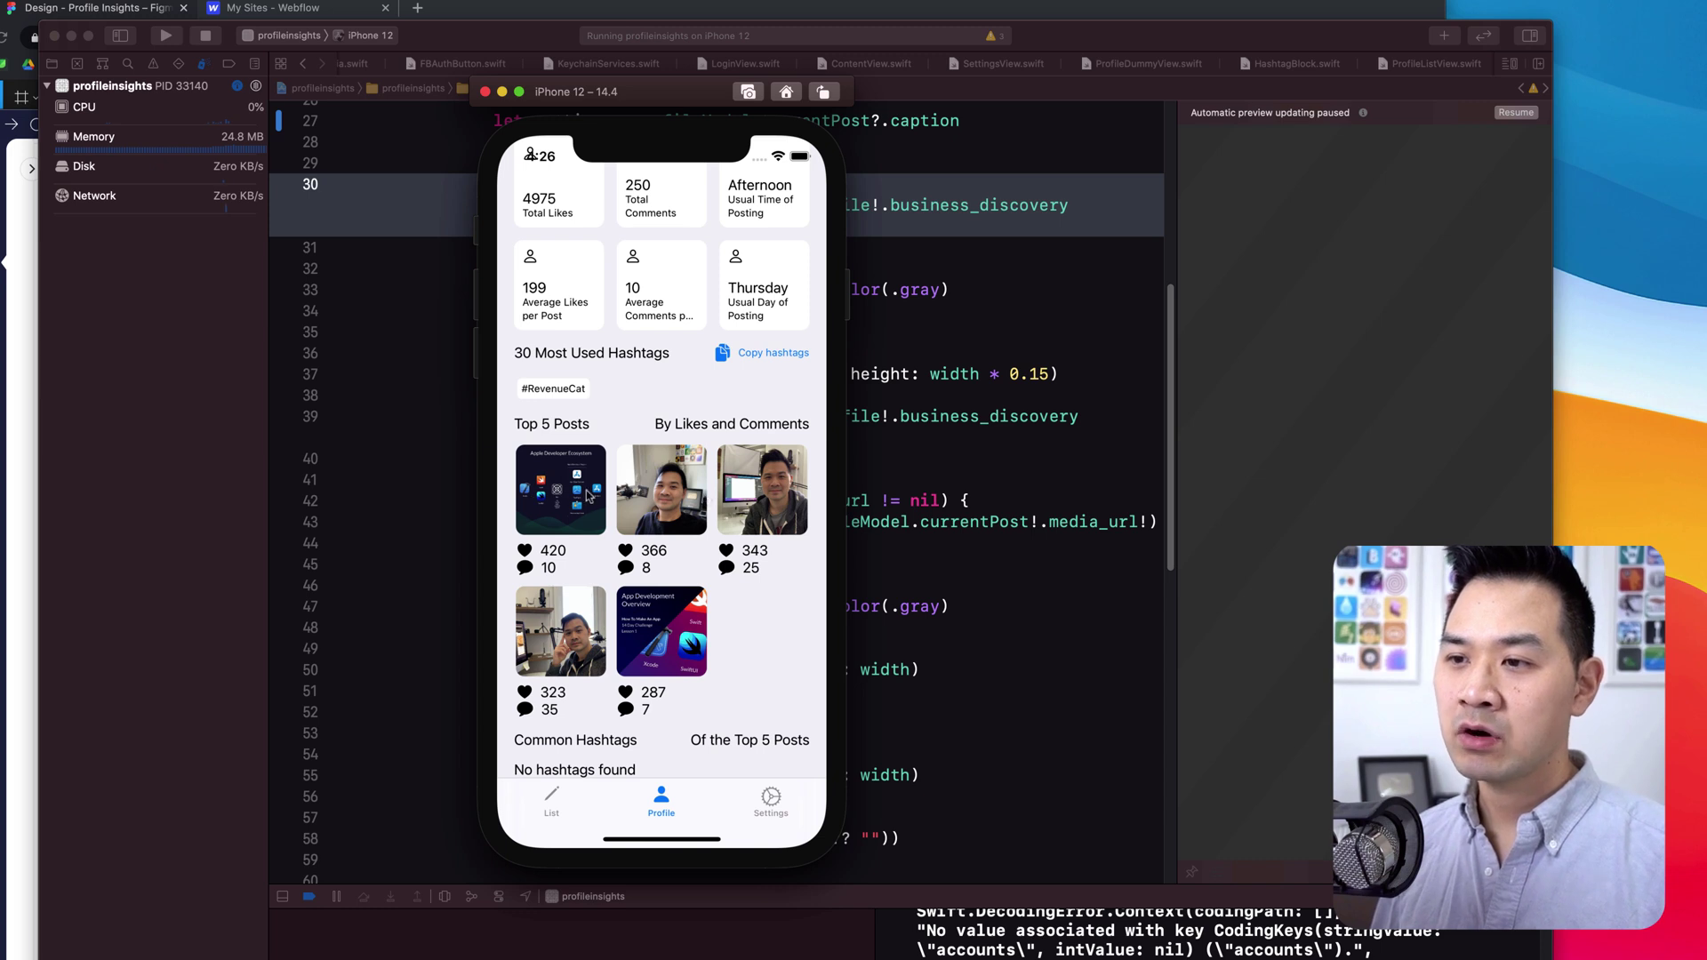
{"action": "left_click", "coordinate": [562, 494]}
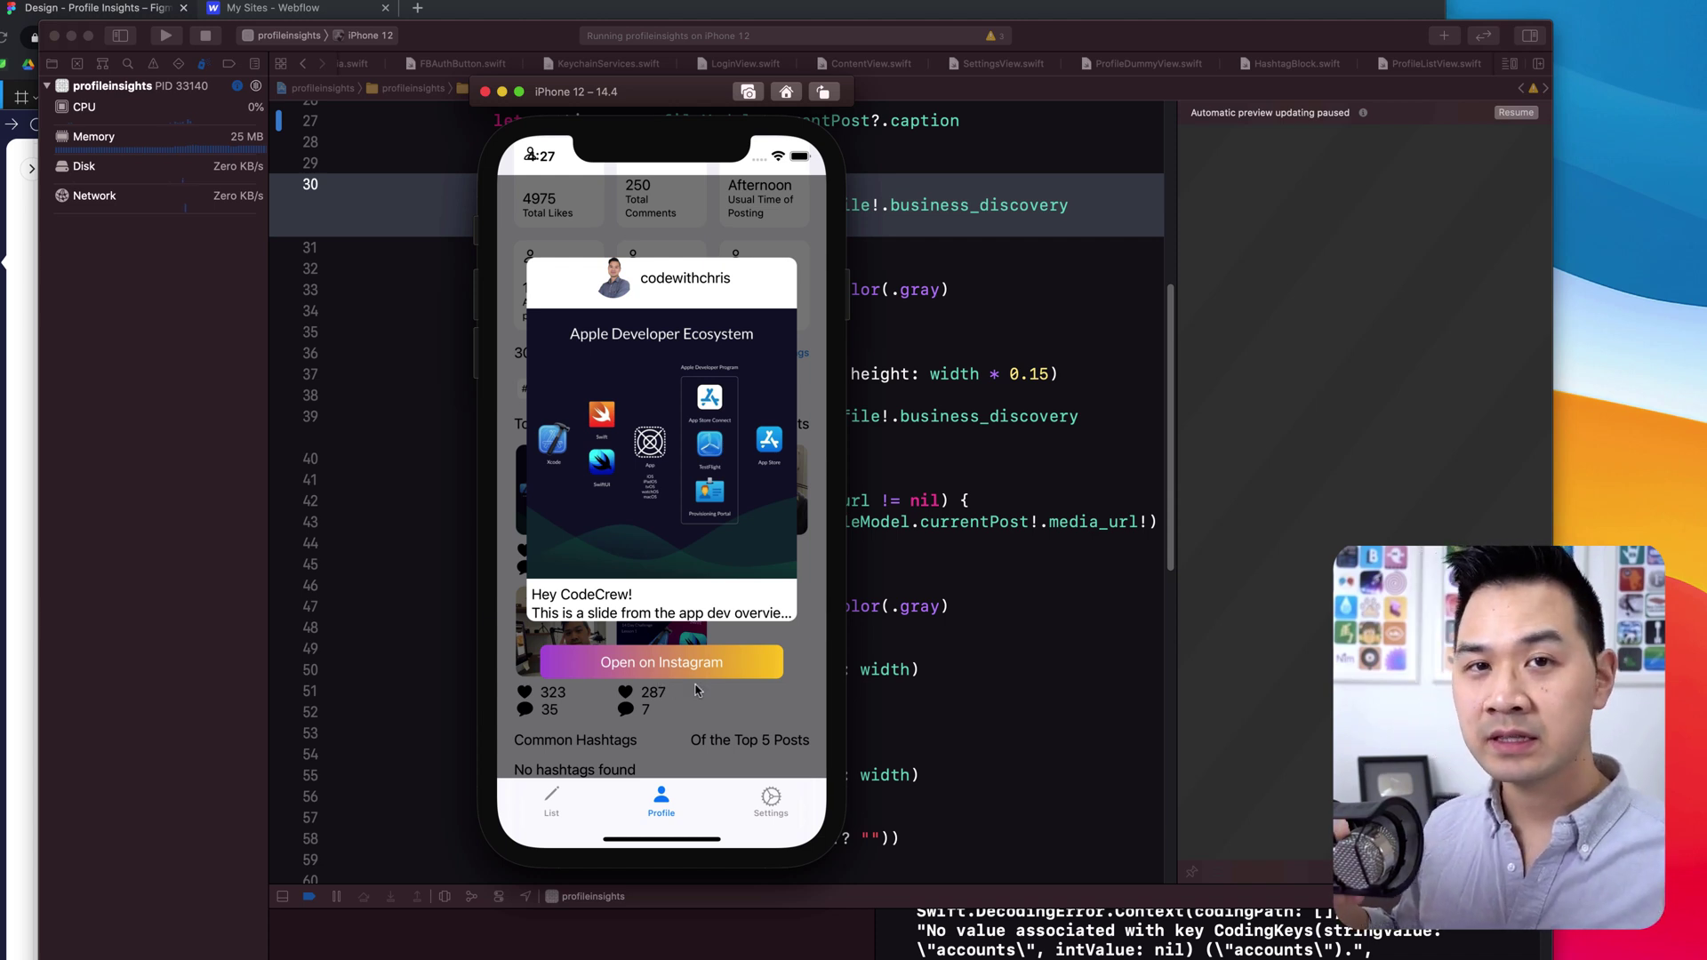
Rerun the app after the crash and add 'Yesahat' to the tracked list.
{"action": "left_click", "coordinate": [695, 745]}
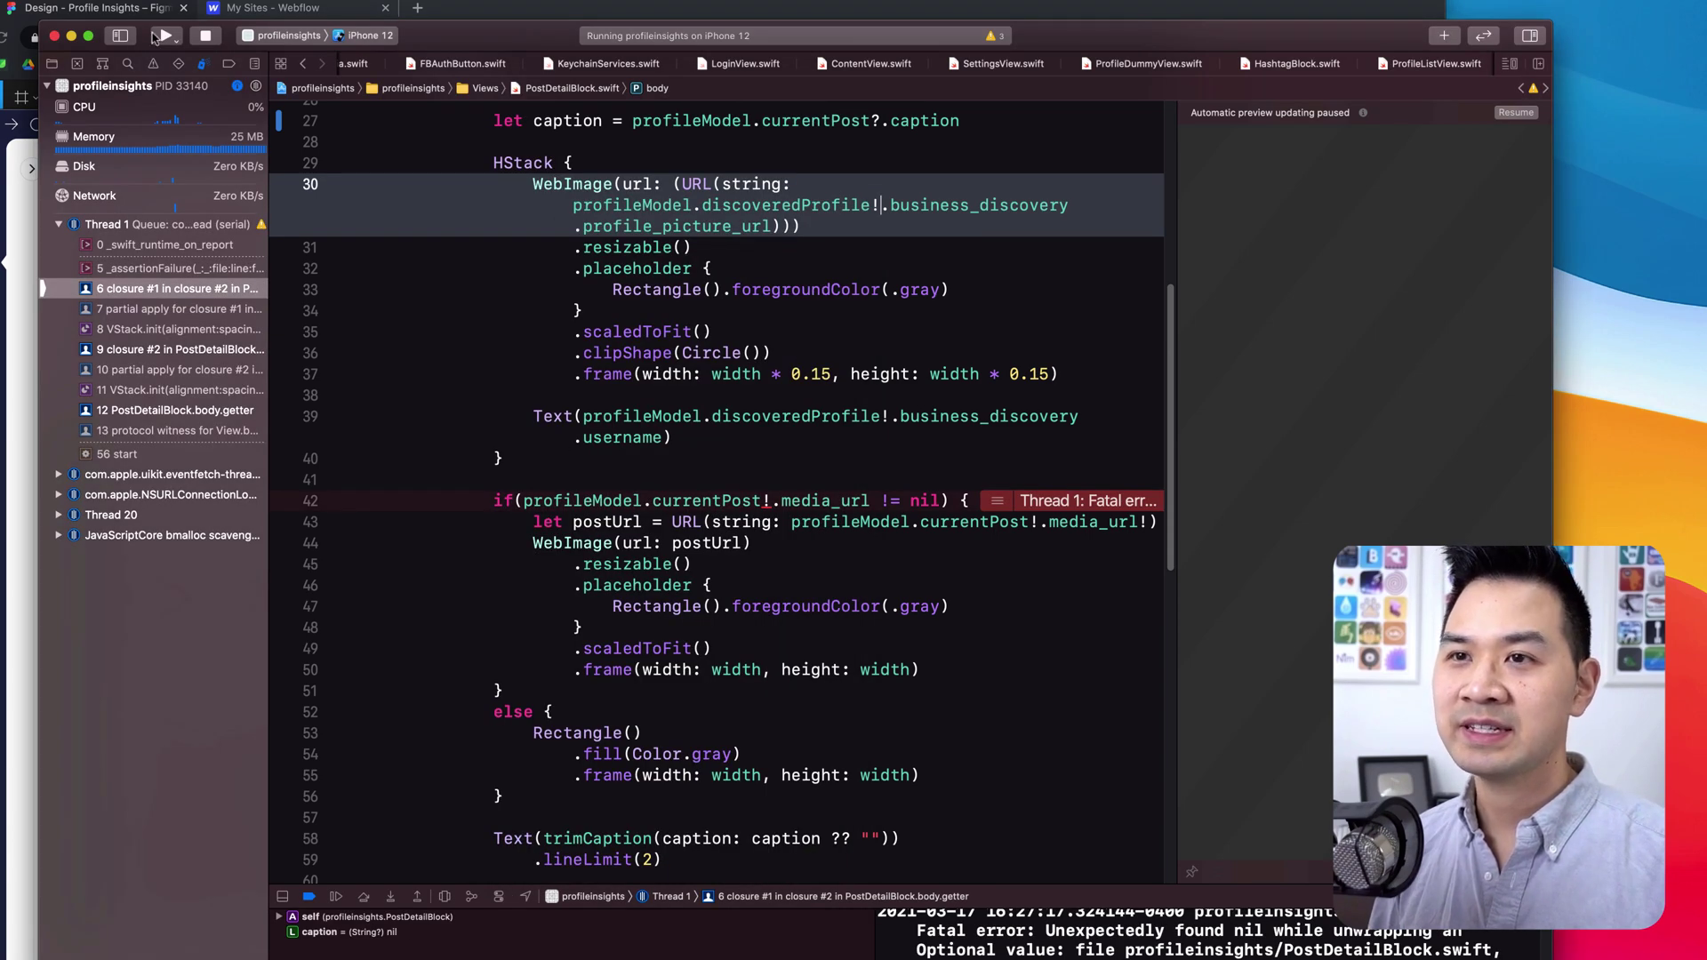
{"action": "left_click", "coordinate": [160, 36]}
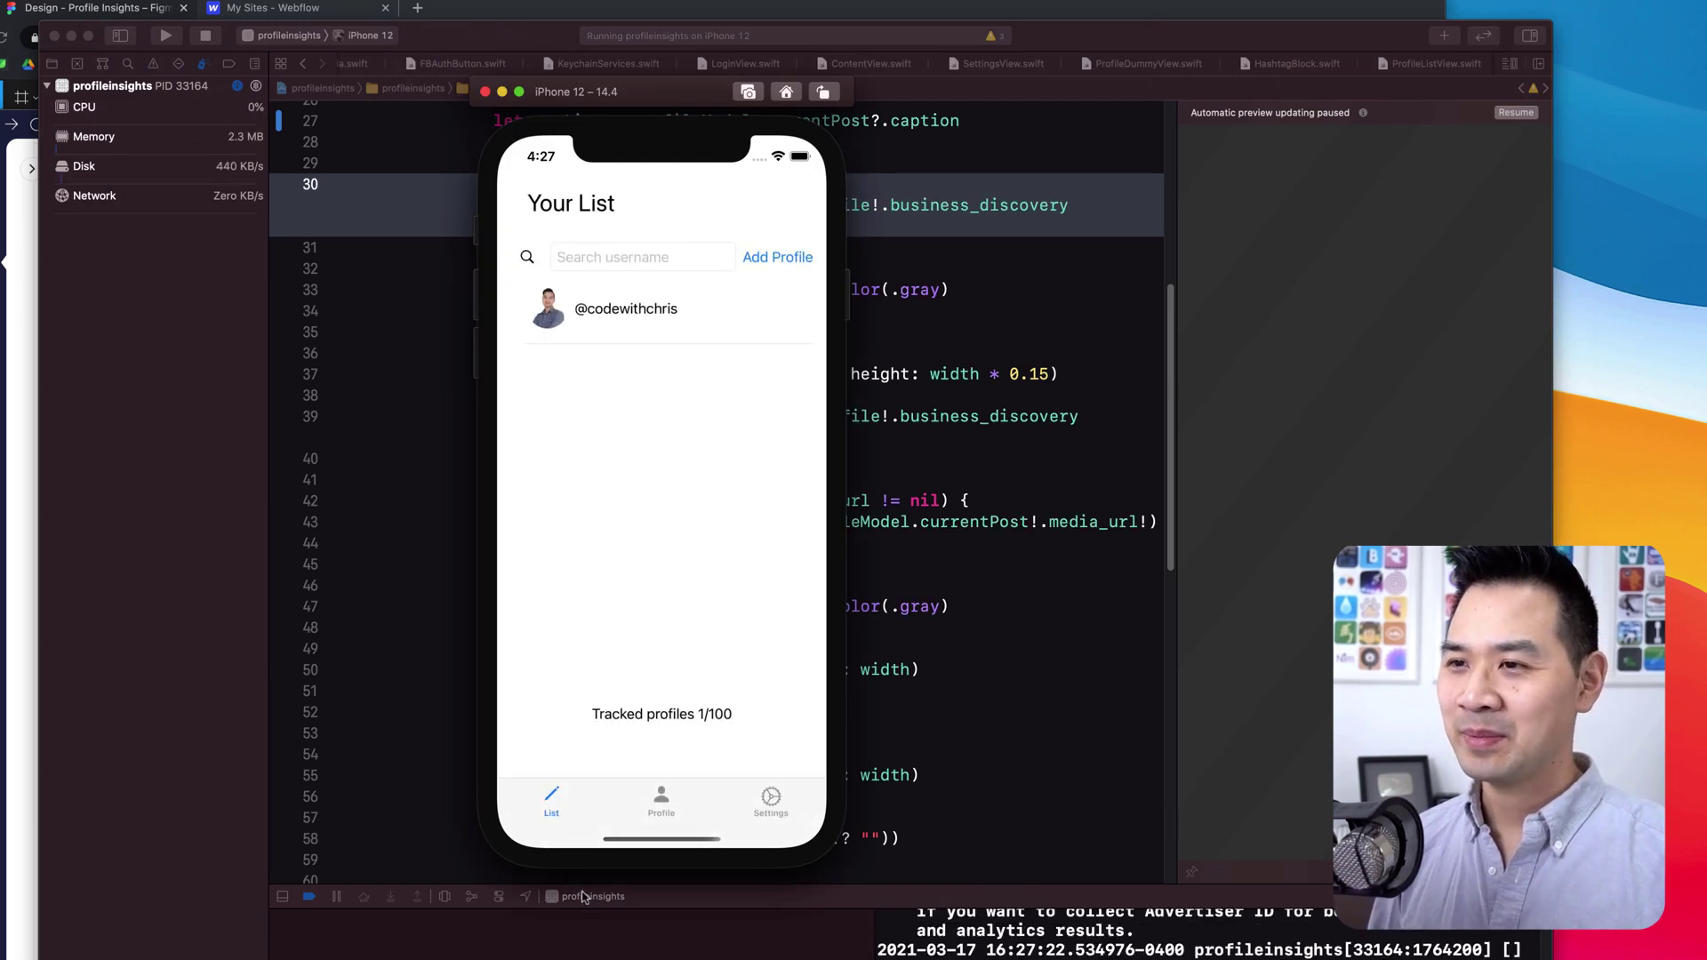
{"action": "left_click", "coordinate": [674, 258]}
{"action": "type", "text": "Yesahat"}
{"action": "left_click", "coordinate": [779, 257]}
Open the unanalyzable Yesahat profile, view Settings, then switch to the Figma designs.
{"action": "left_click", "coordinate": [614, 369]}
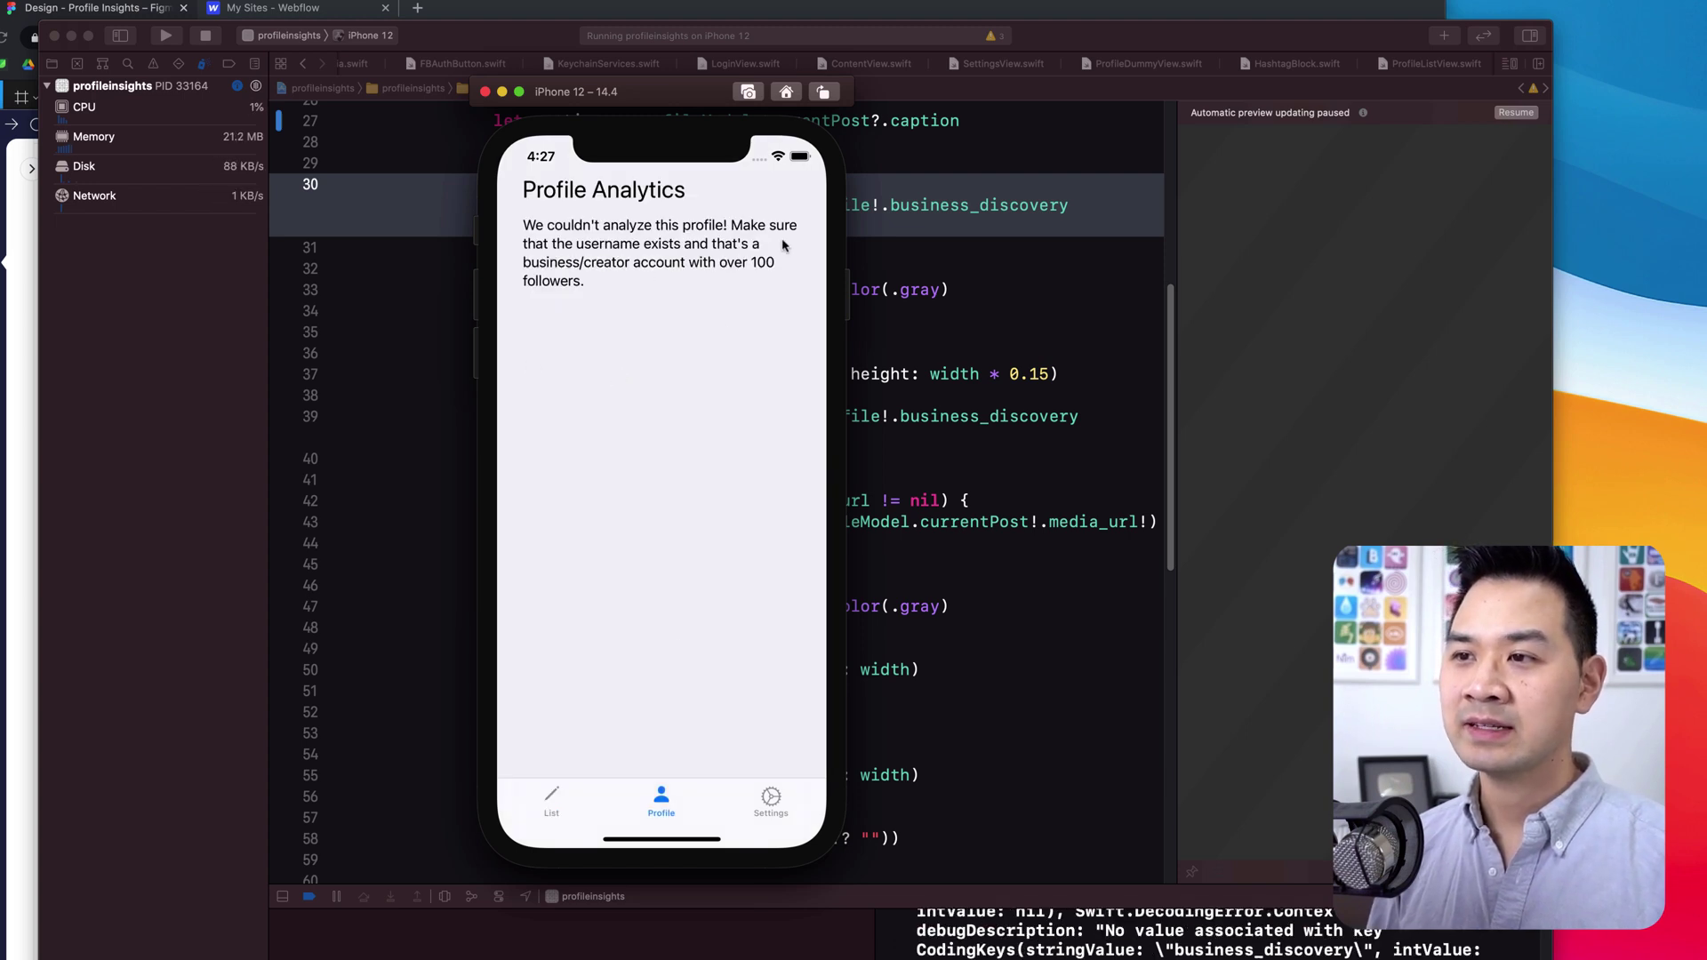
{"action": "left_click", "coordinate": [771, 800]}
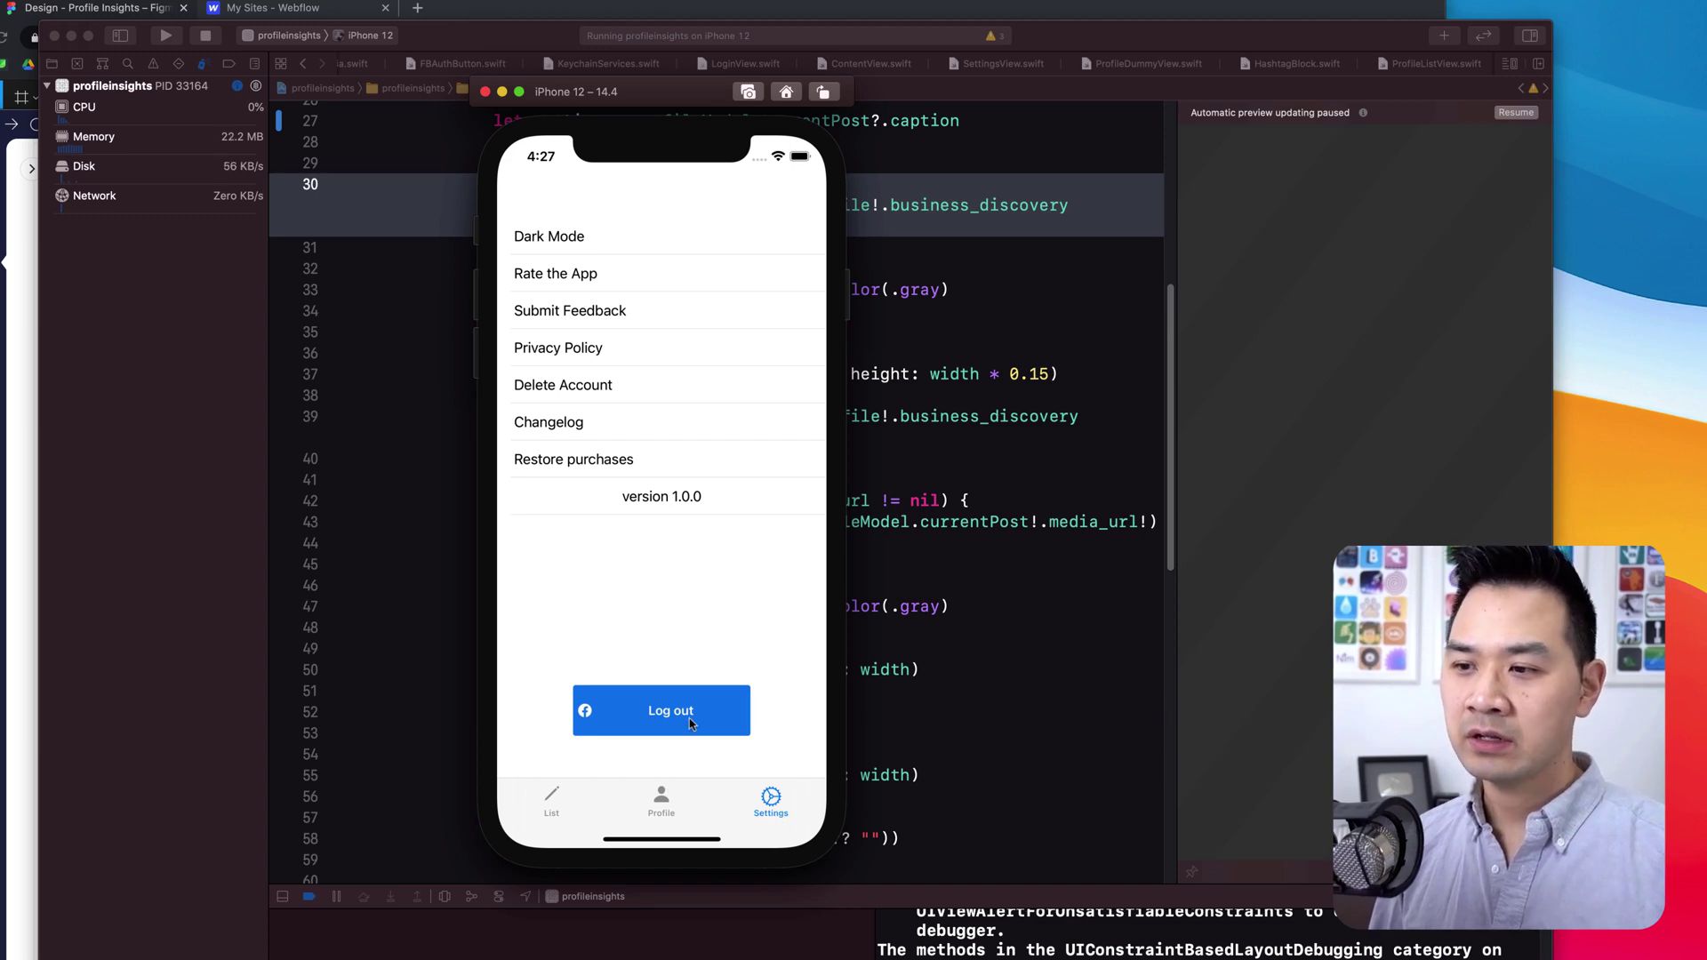
{"action": "left_click", "coordinate": [62, 13]}
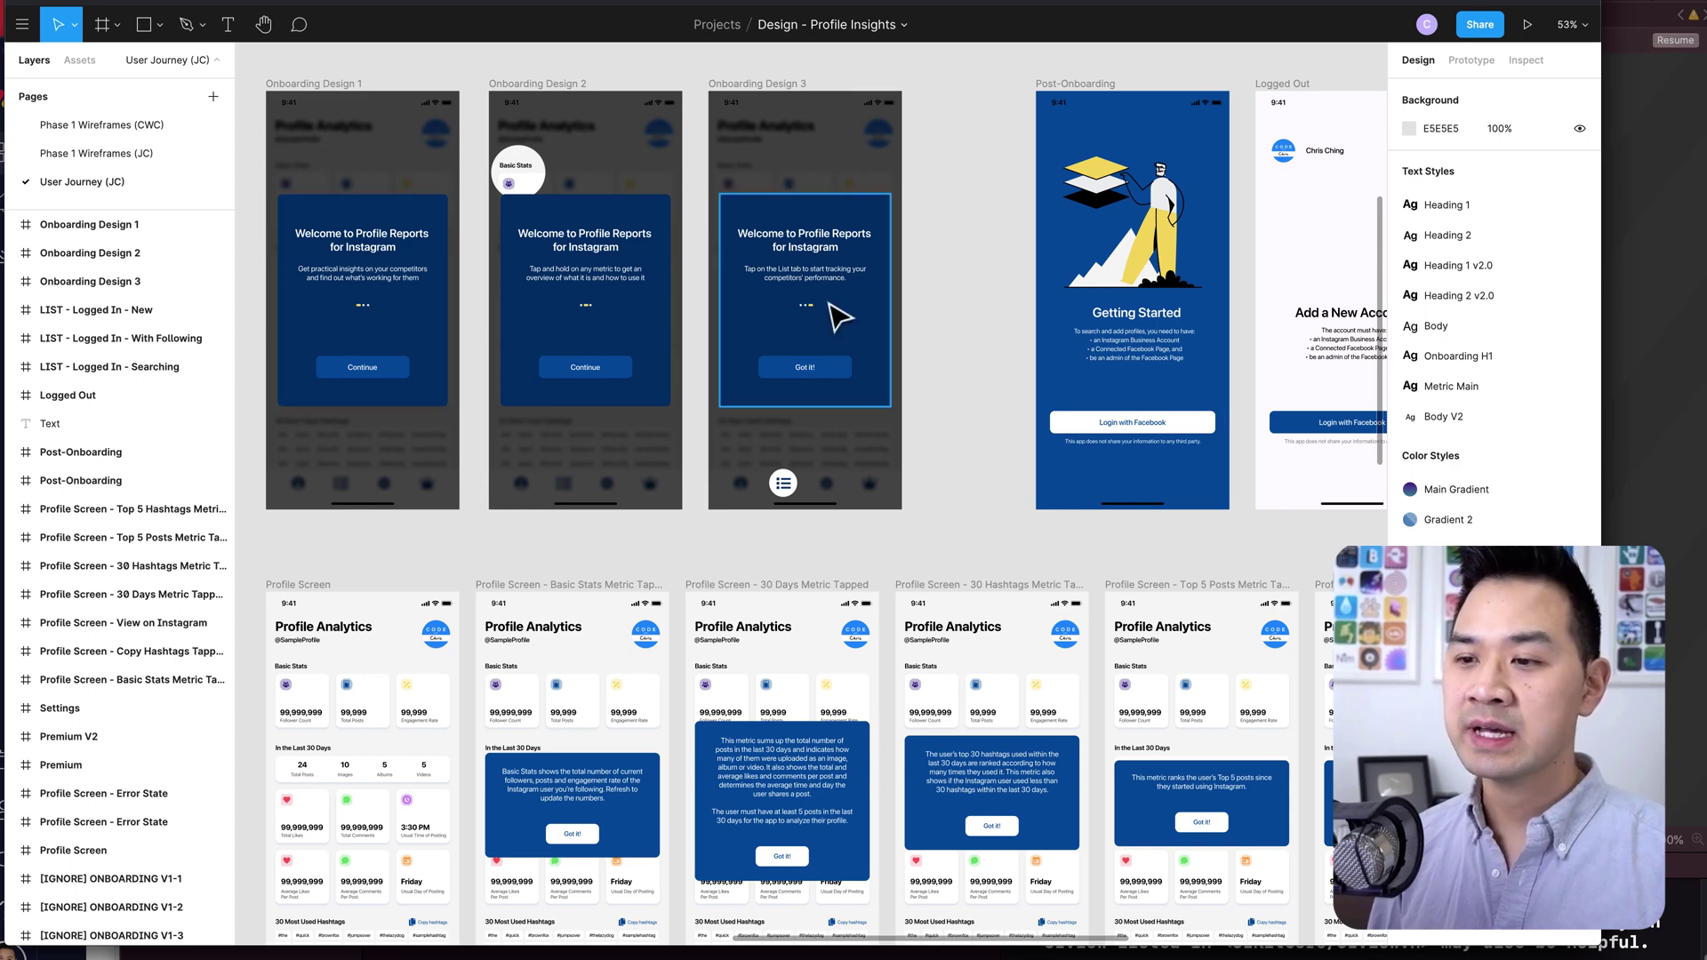
Scroll the Profile Insights Figma file to the Getting Started and Add a New Account mockups.
{"action": "scroll", "coordinate": [836, 314], "scroll_direction": "down", "scroll_amount": 3}
{"action": "scroll", "coordinate": [818, 329], "scroll_direction": "down", "scroll_amount": 2}
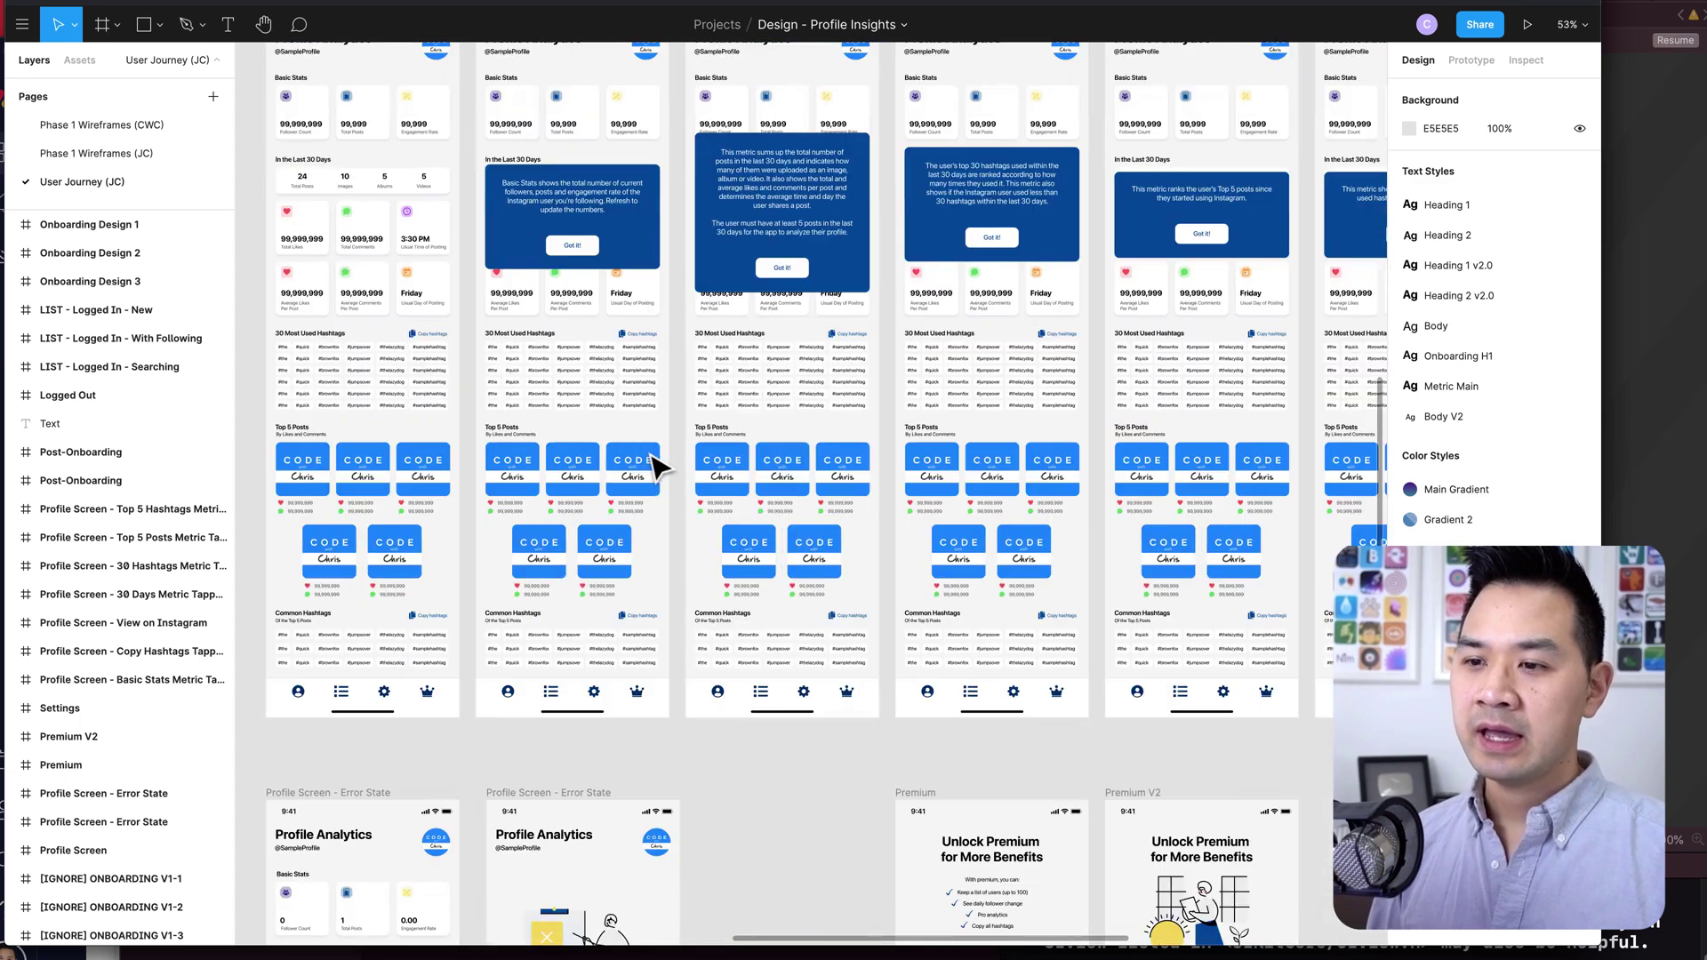
{"action": "scroll", "coordinate": [654, 462], "scroll_direction": "down", "scroll_amount": 7}
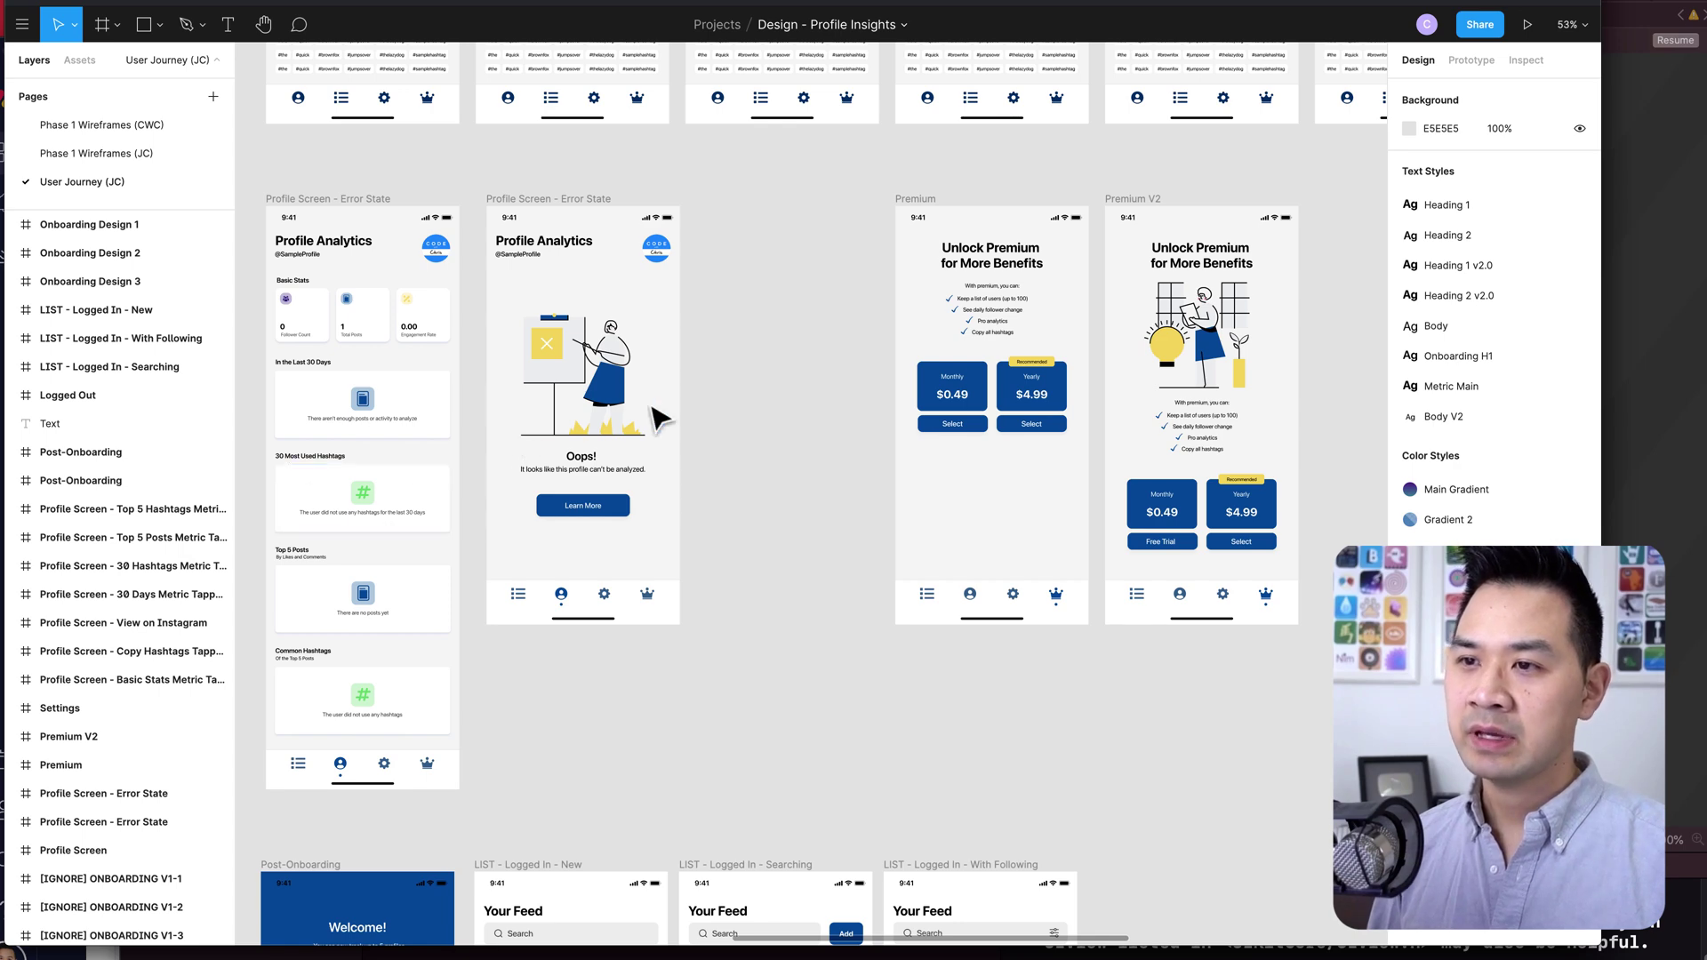
{"action": "scroll", "coordinate": [662, 418], "scroll_direction": "down", "scroll_amount": 2}
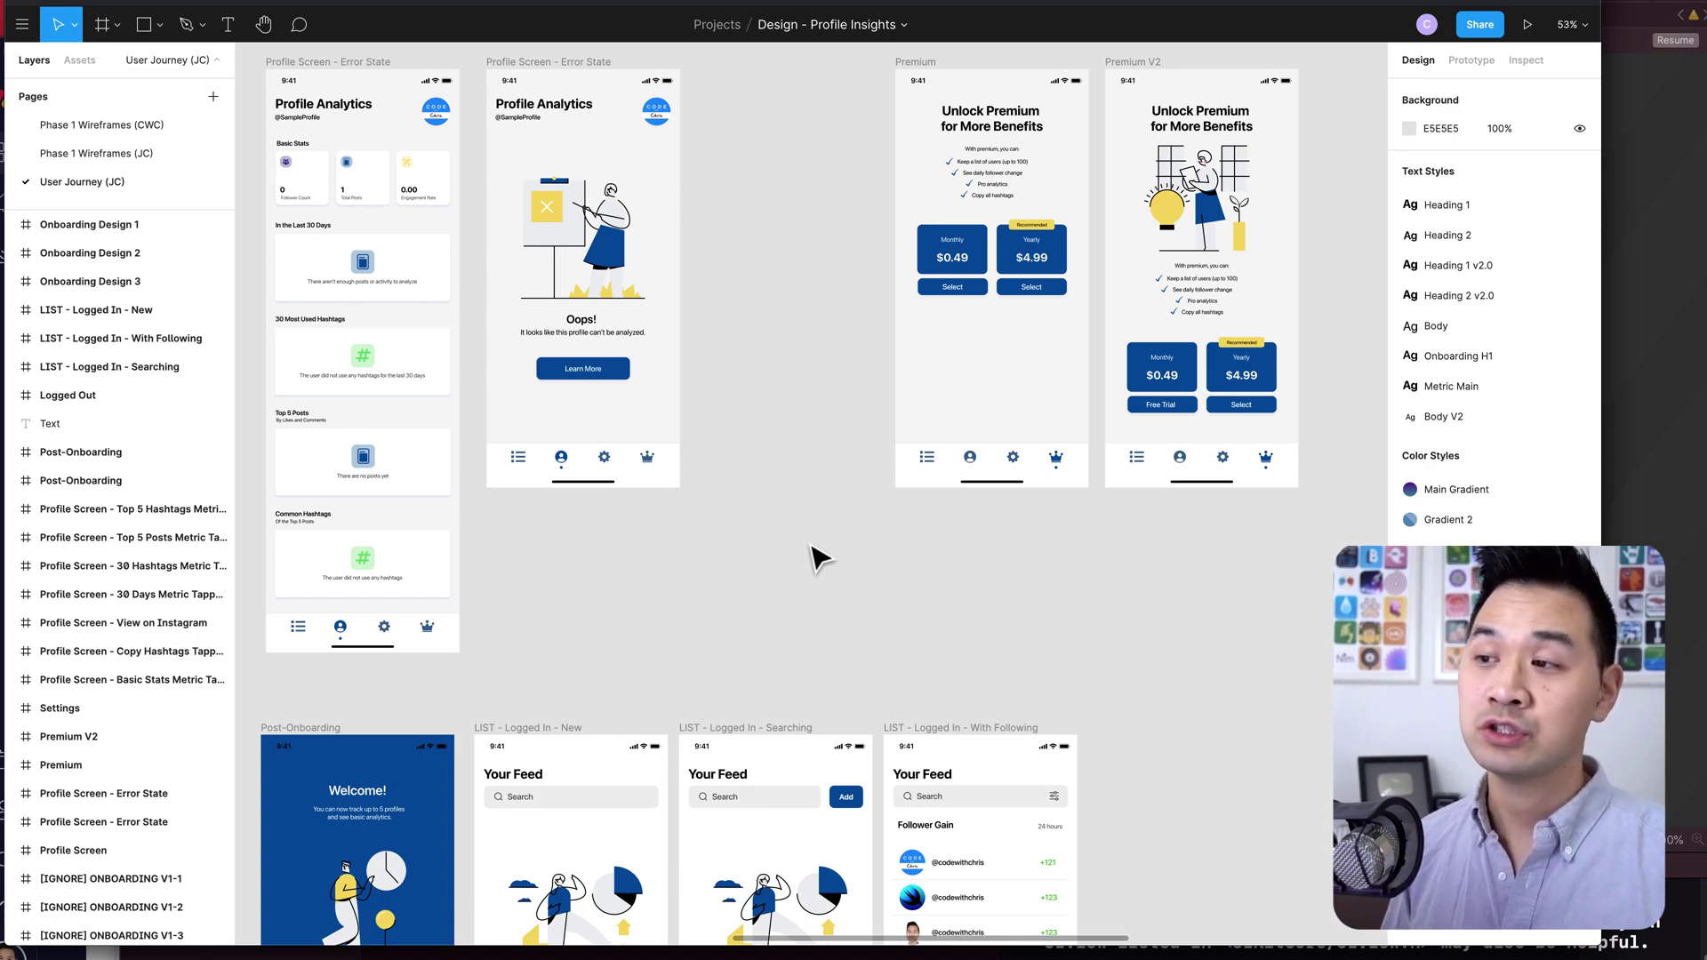
{"action": "scroll", "coordinate": [801, 545], "scroll_direction": "down", "scroll_amount": 5}
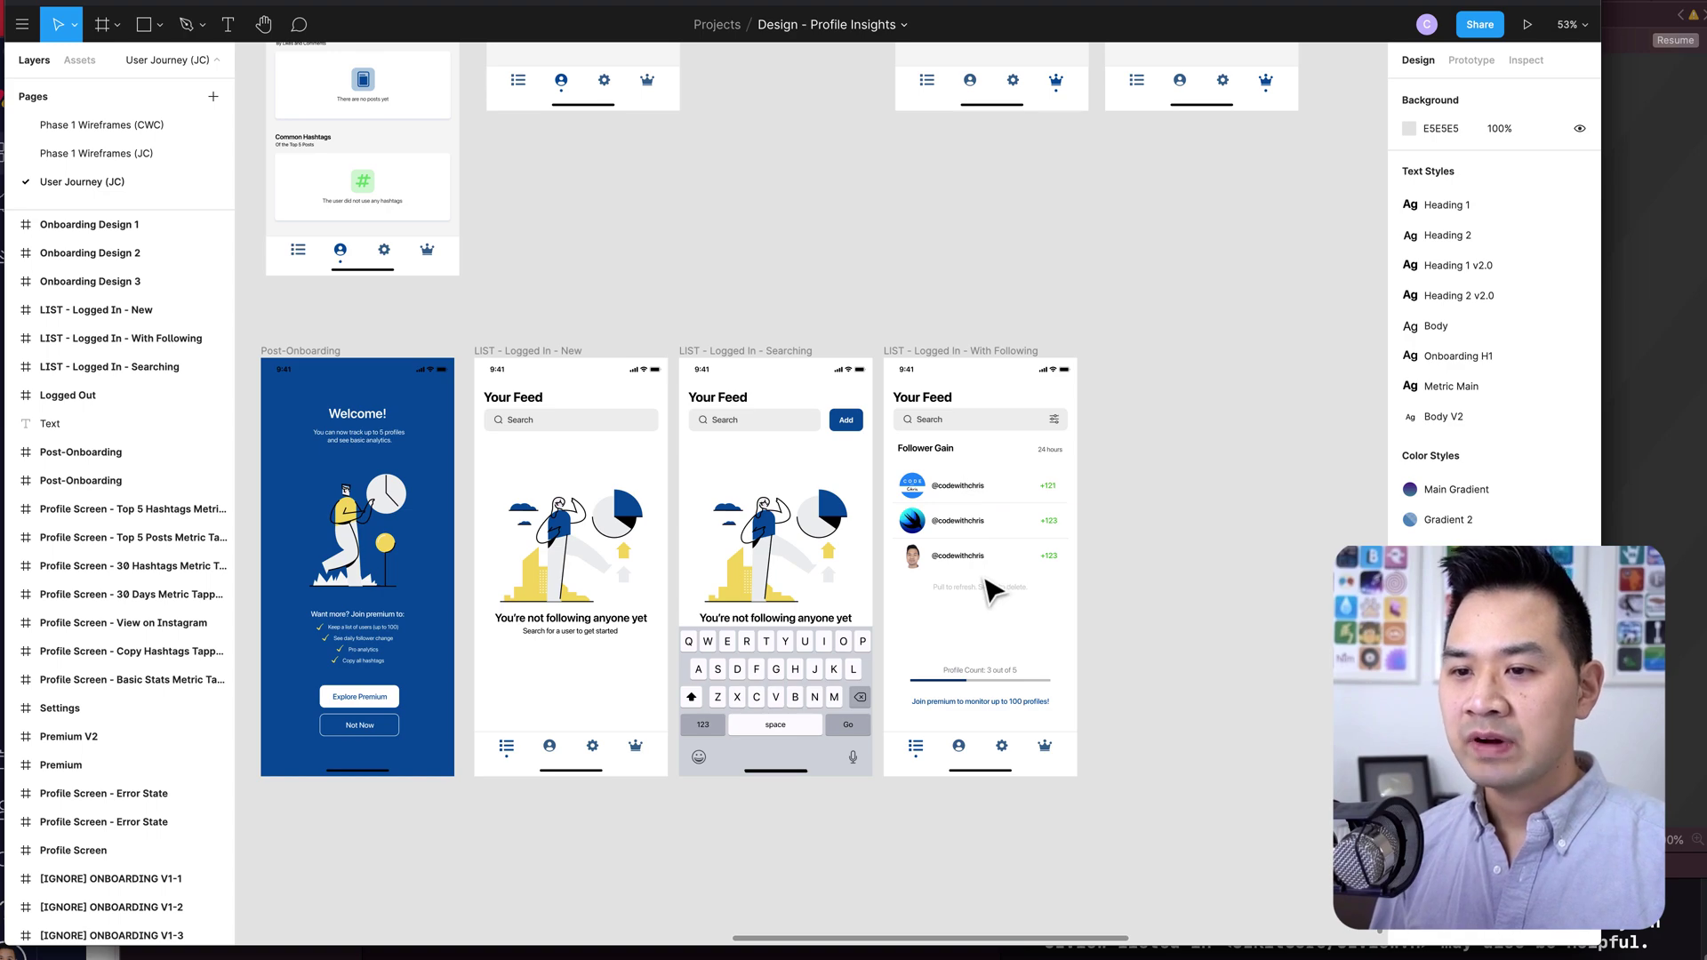
{"action": "scroll", "coordinate": [996, 596], "scroll_direction": "up", "scroll_amount": 10}
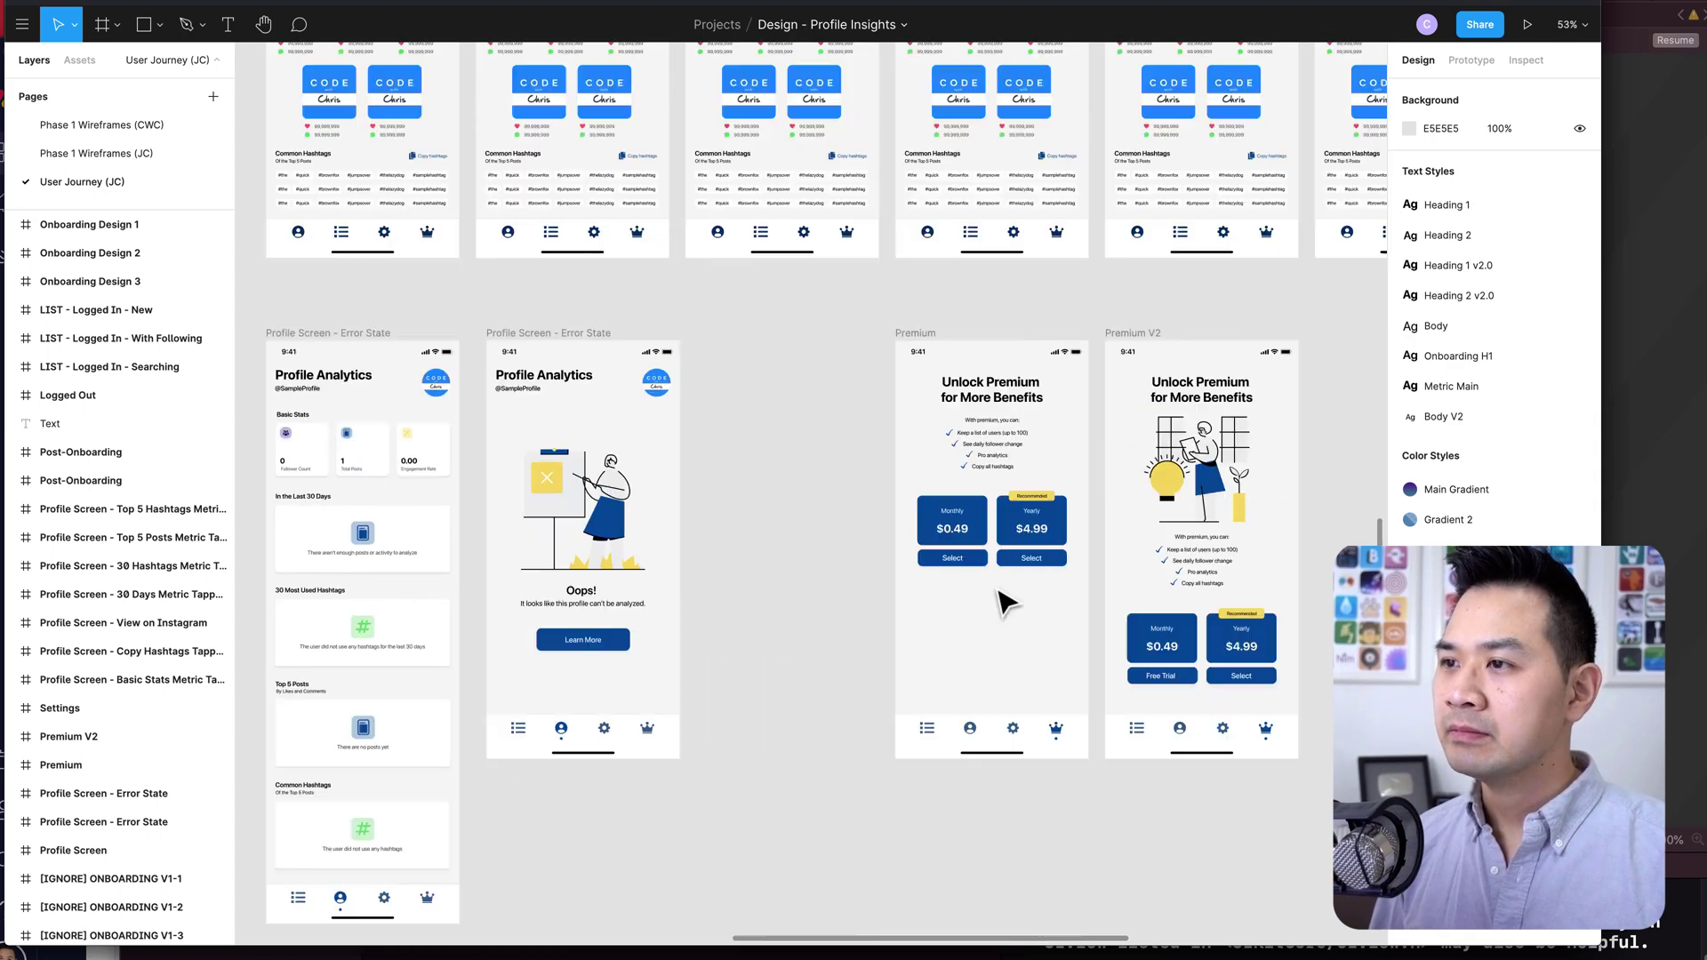
{"action": "scroll", "coordinate": [1004, 603], "scroll_direction": "up", "scroll_amount": 10}
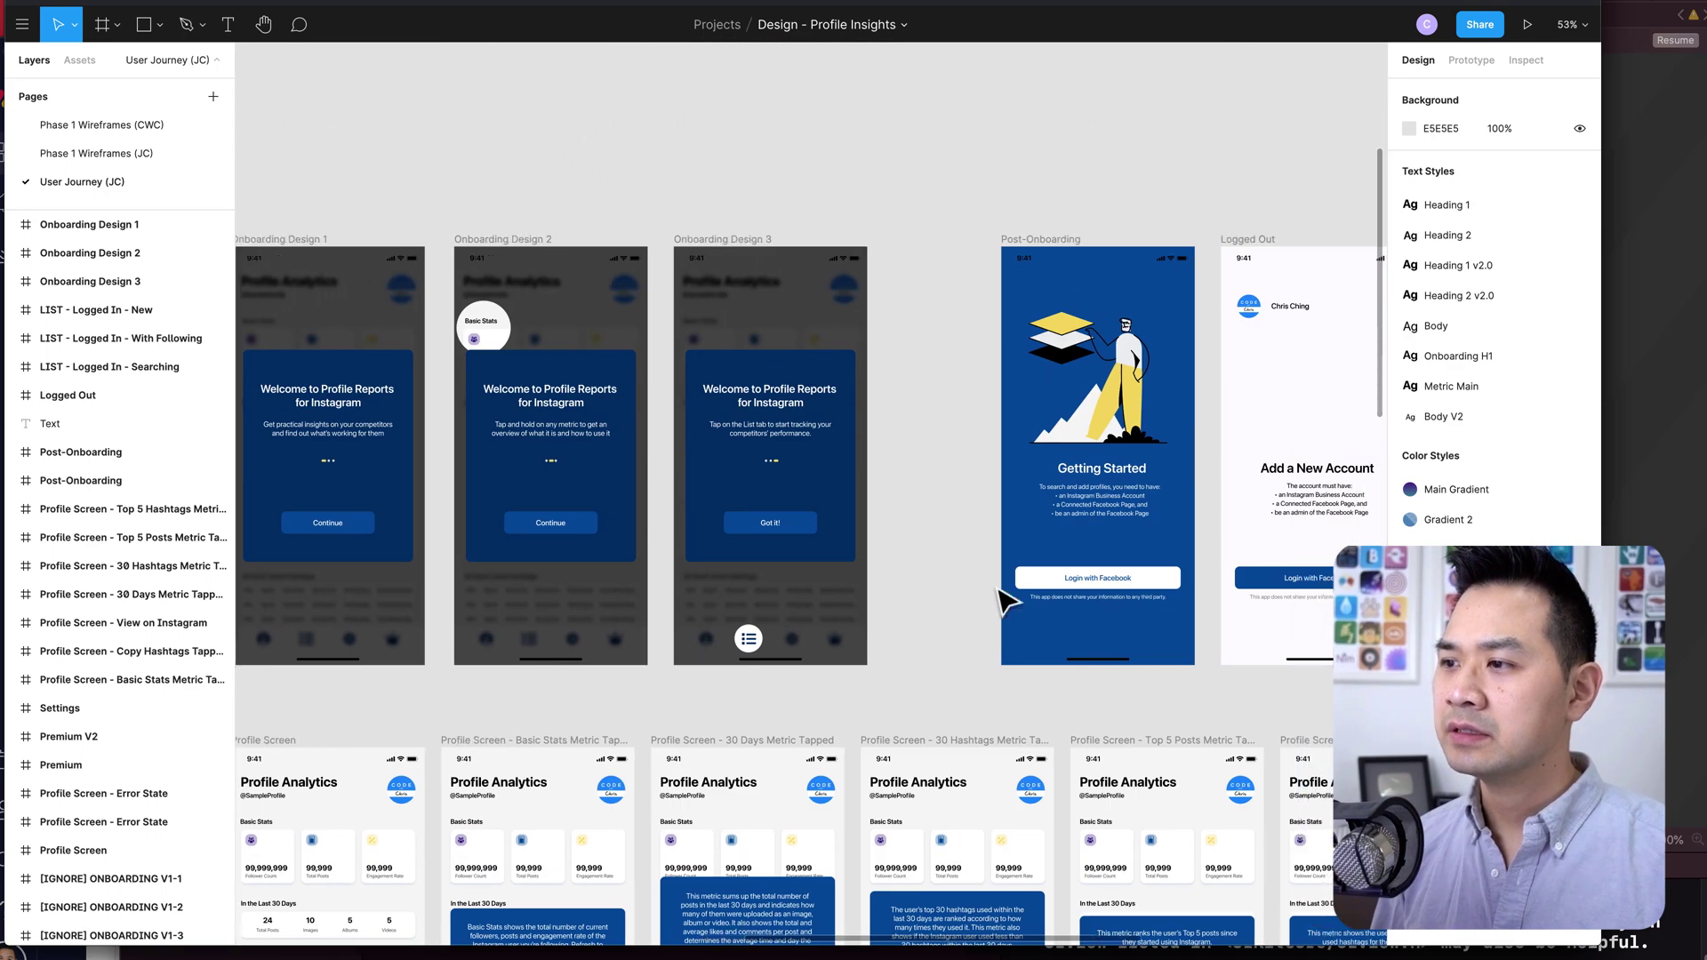
{"action": "scroll", "coordinate": [1003, 603], "scroll_direction": "right", "scroll_amount": 4}
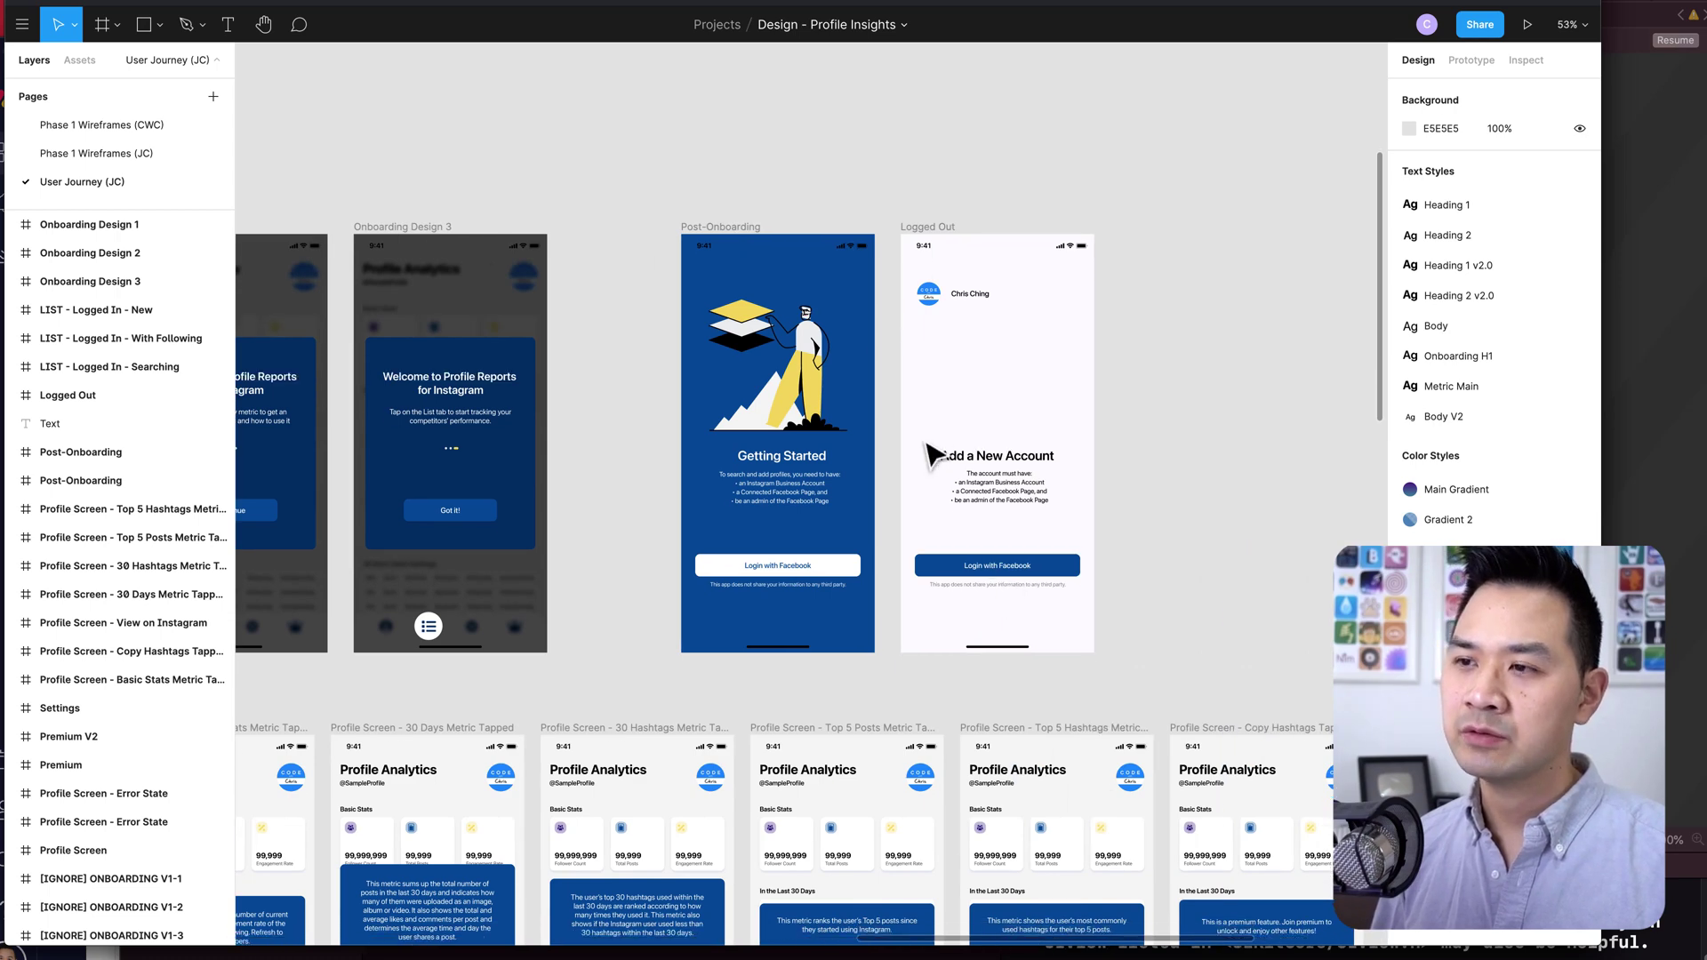
{"action": "scroll", "coordinate": [1111, 547], "scroll_direction": "up", "scroll_amount": 3}
{"action": "scroll", "coordinate": [1111, 547], "scroll_direction": "up", "scroll_amount": 4}
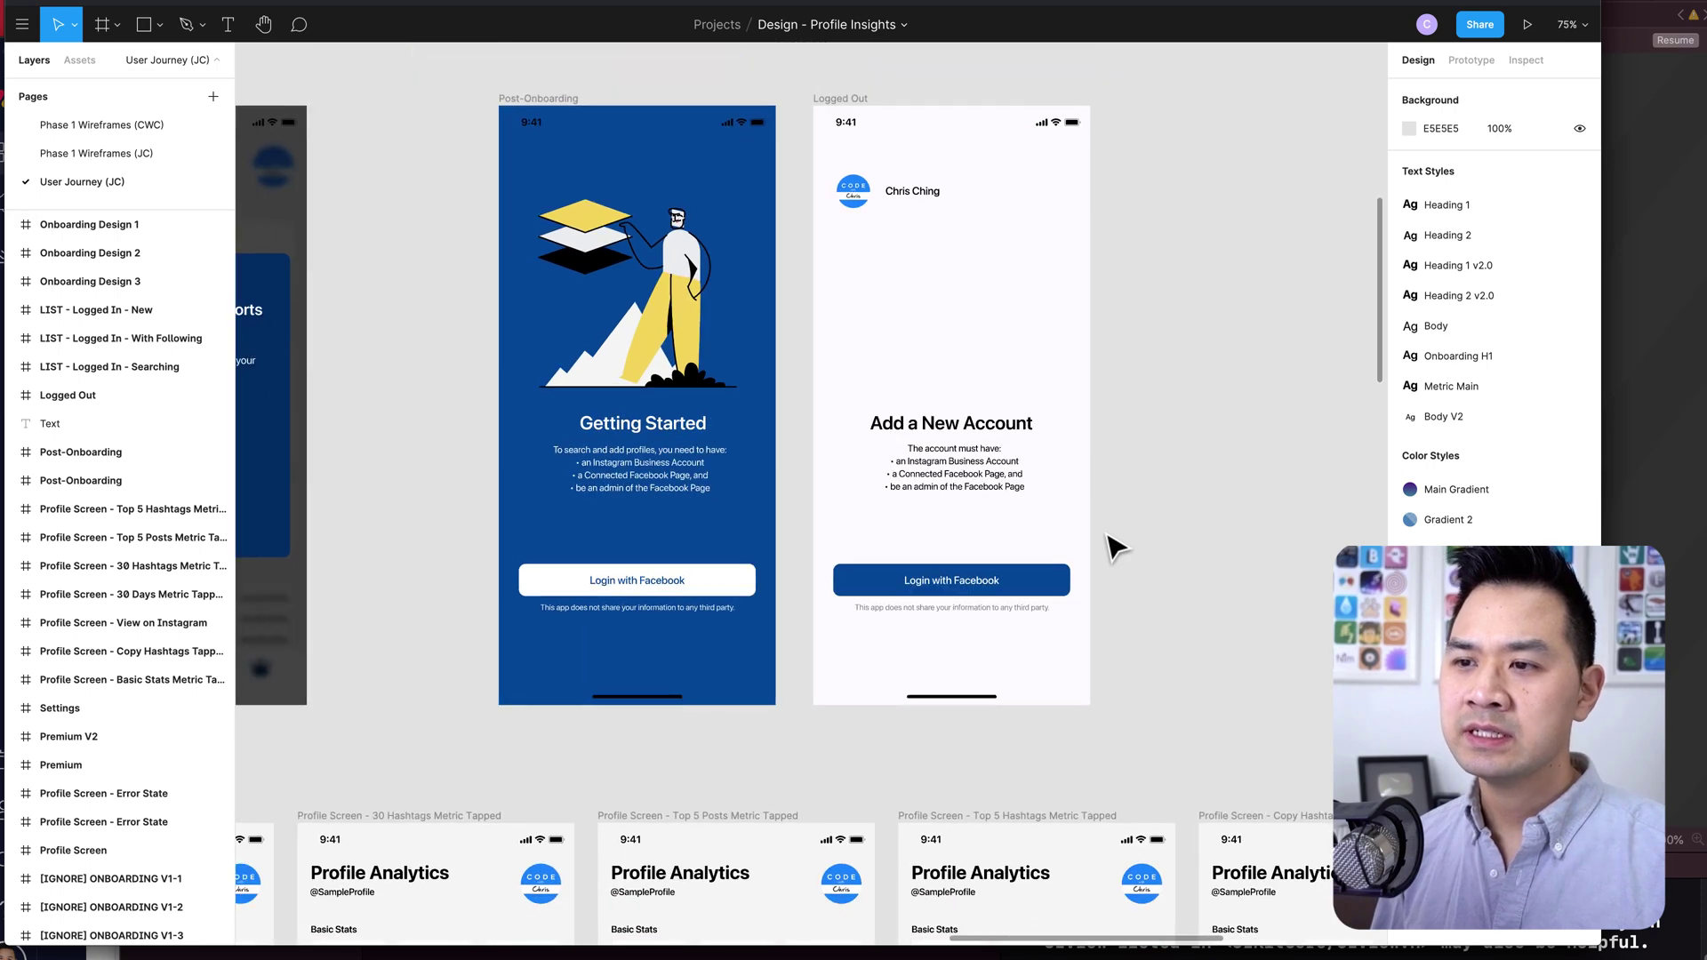
{"action": "scroll", "coordinate": [1111, 547], "scroll_direction": "down", "scroll_amount": 2}
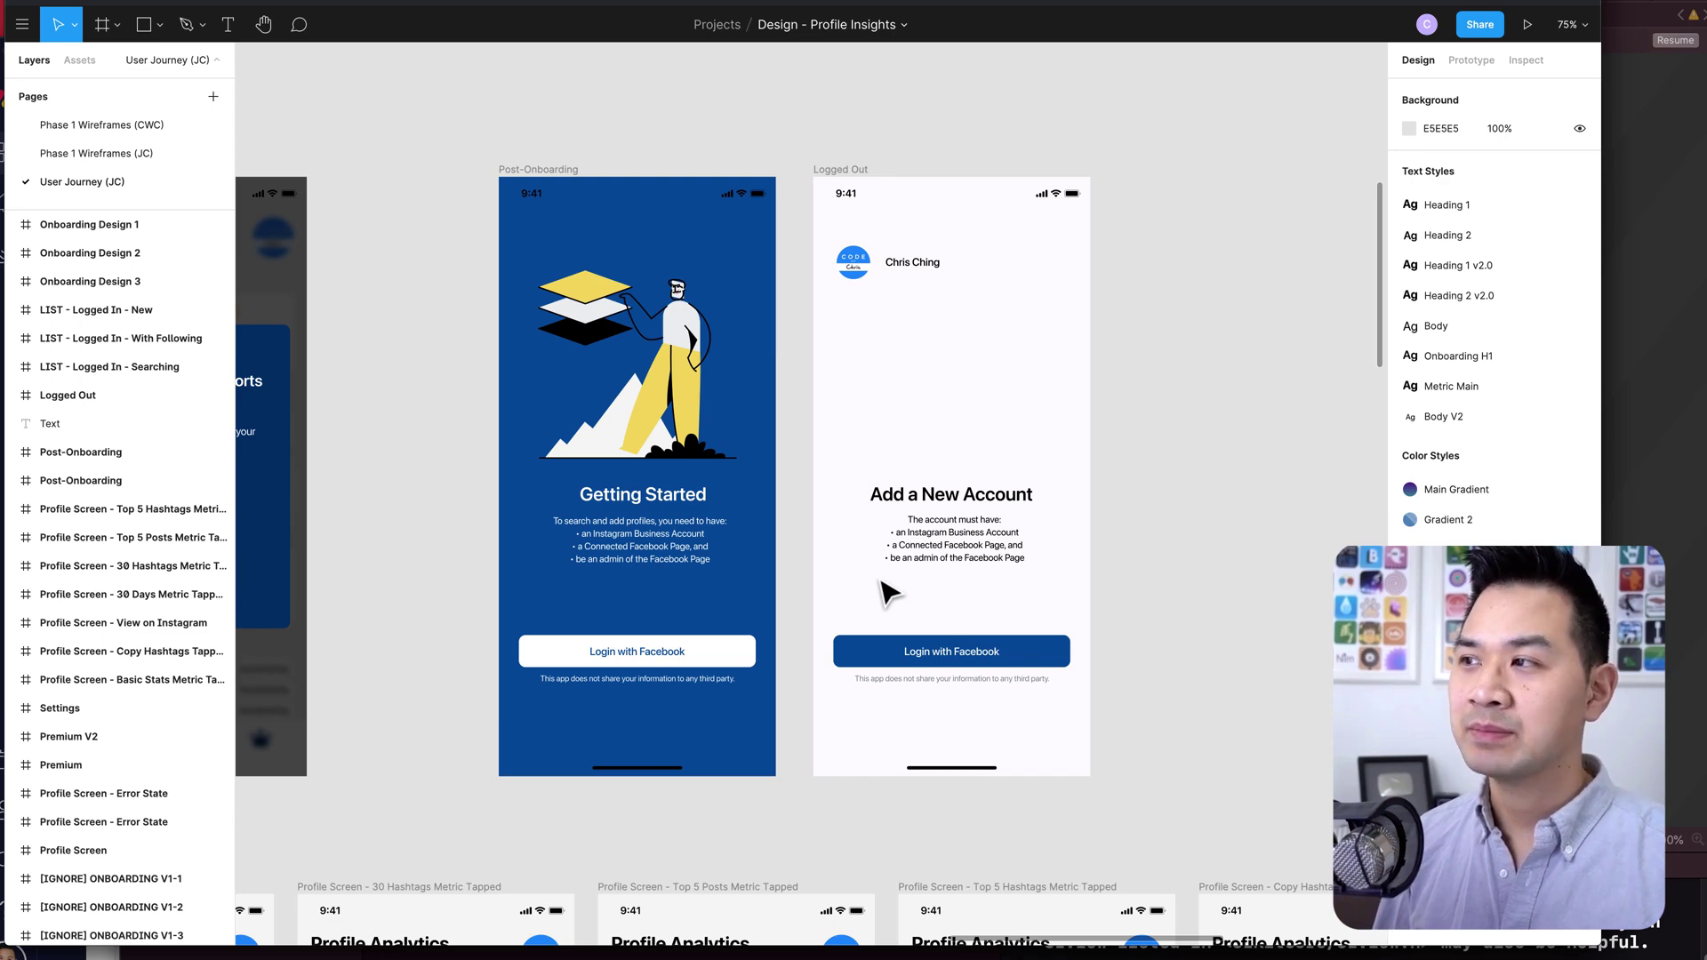
Show the app's Profile then List screens in the simulator, comparing them against the Figma mockups.
{"action": "left_click", "coordinate": [1642, 136]}
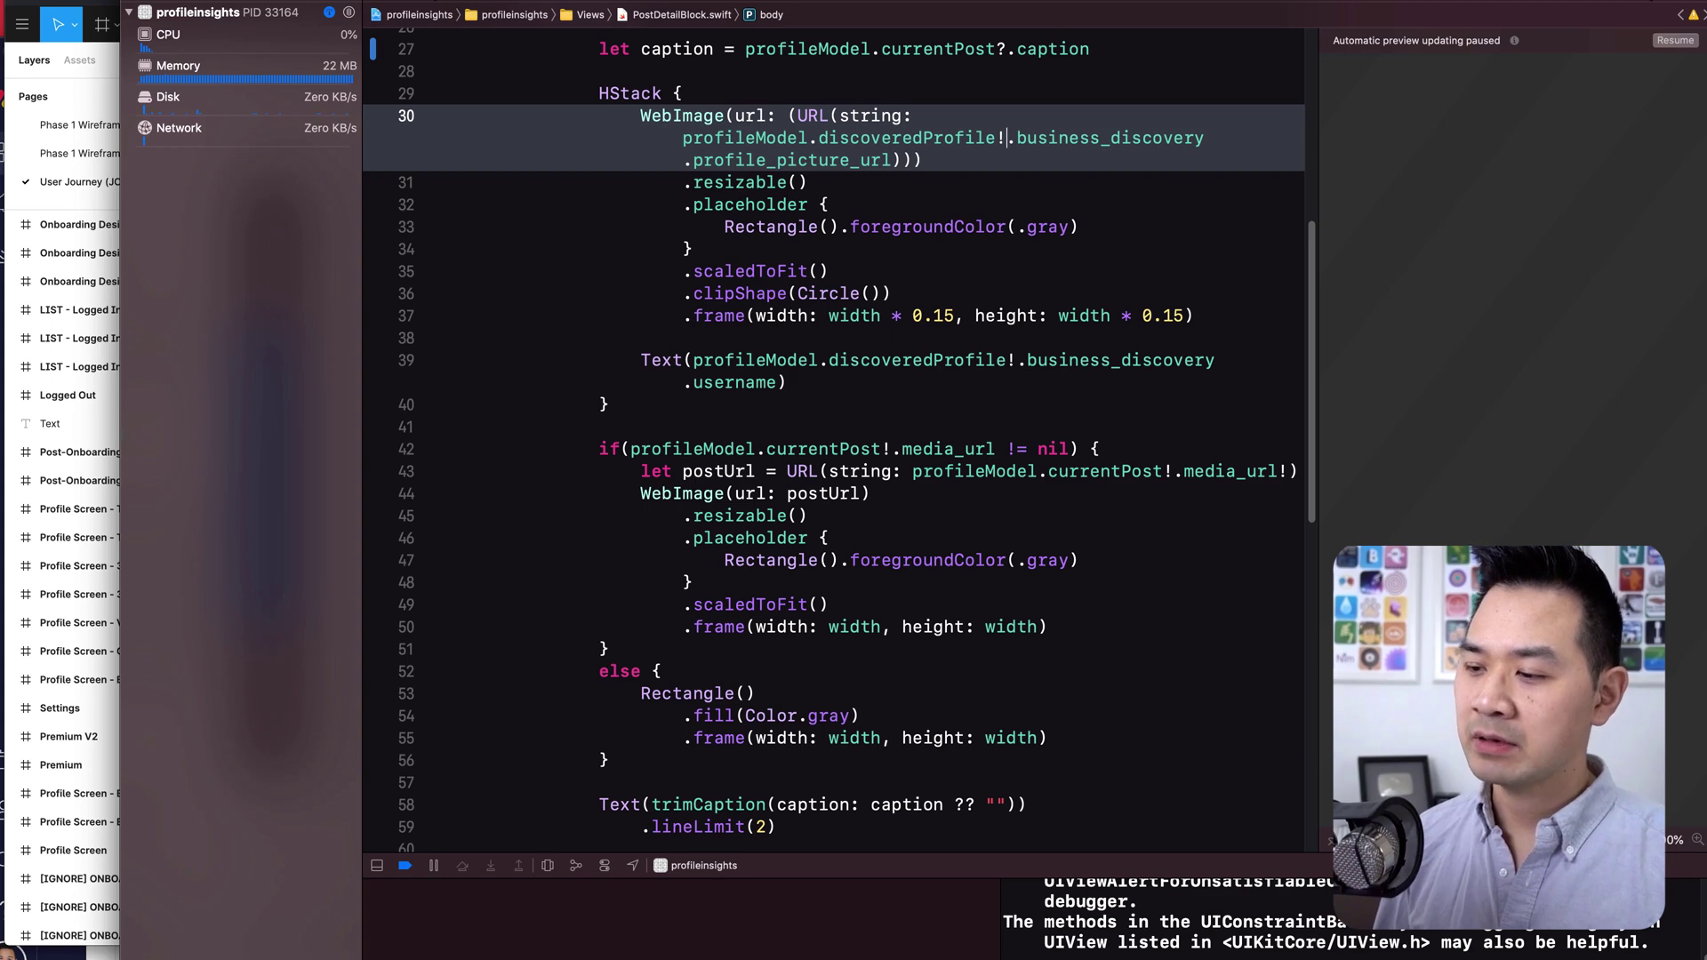
{"action": "key", "text": "super+Tab"}
{"action": "left_click", "coordinate": [773, 762]}
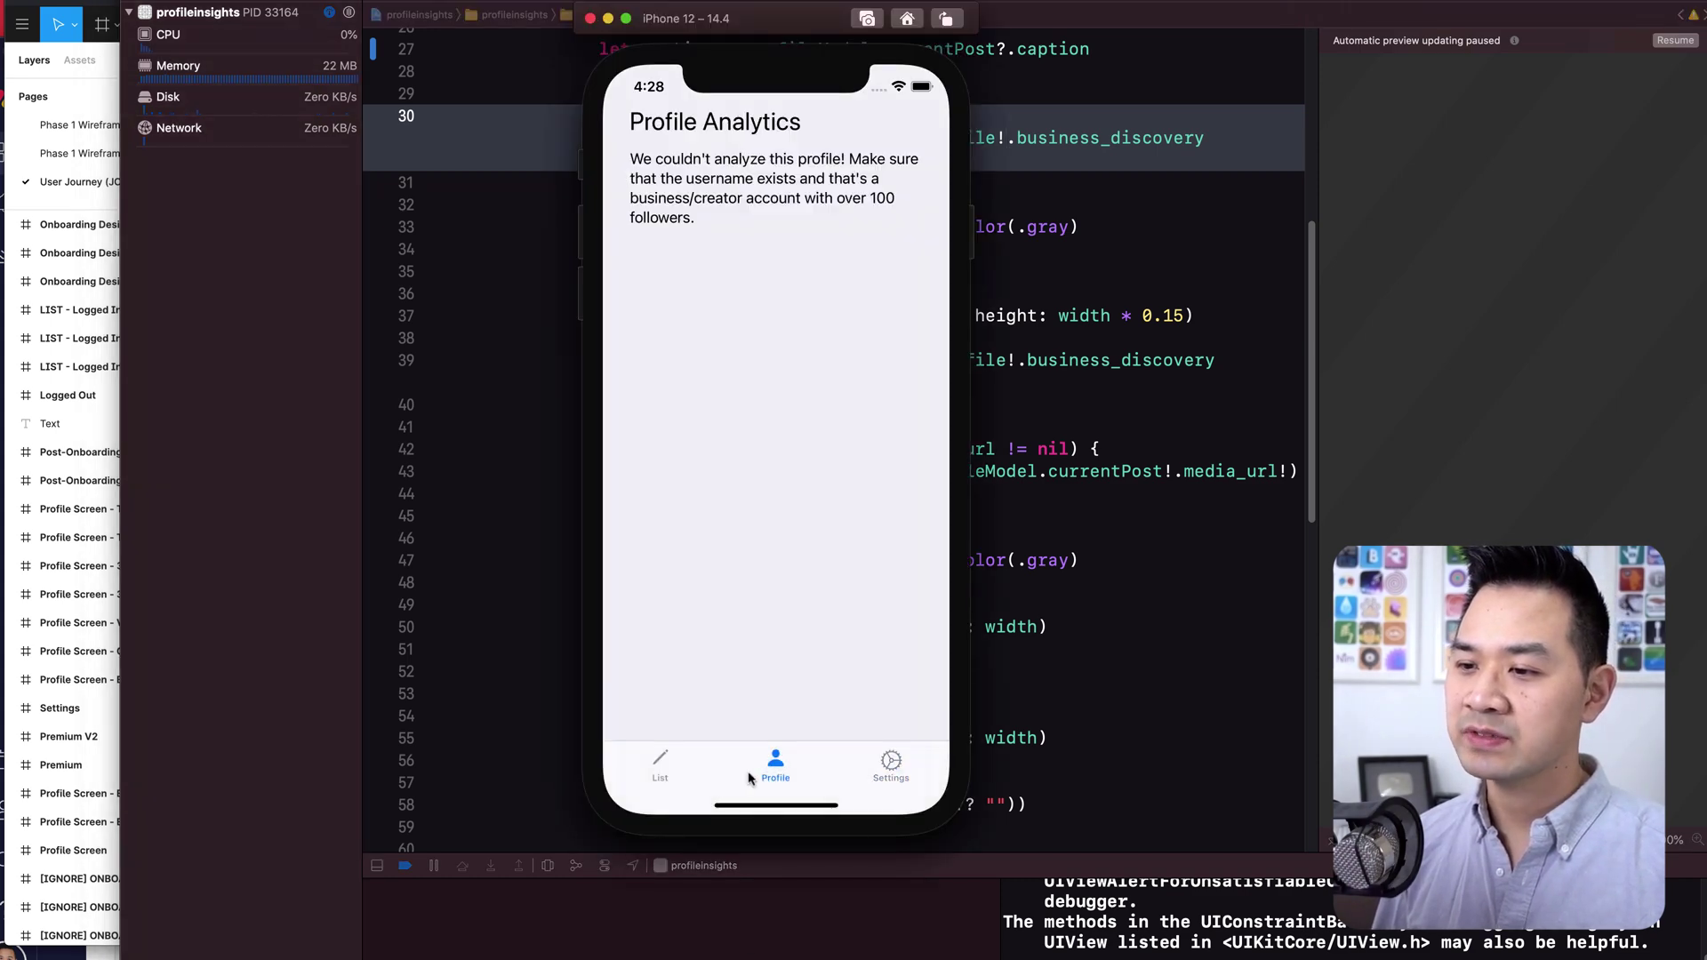
{"action": "left_click", "coordinate": [656, 758]}
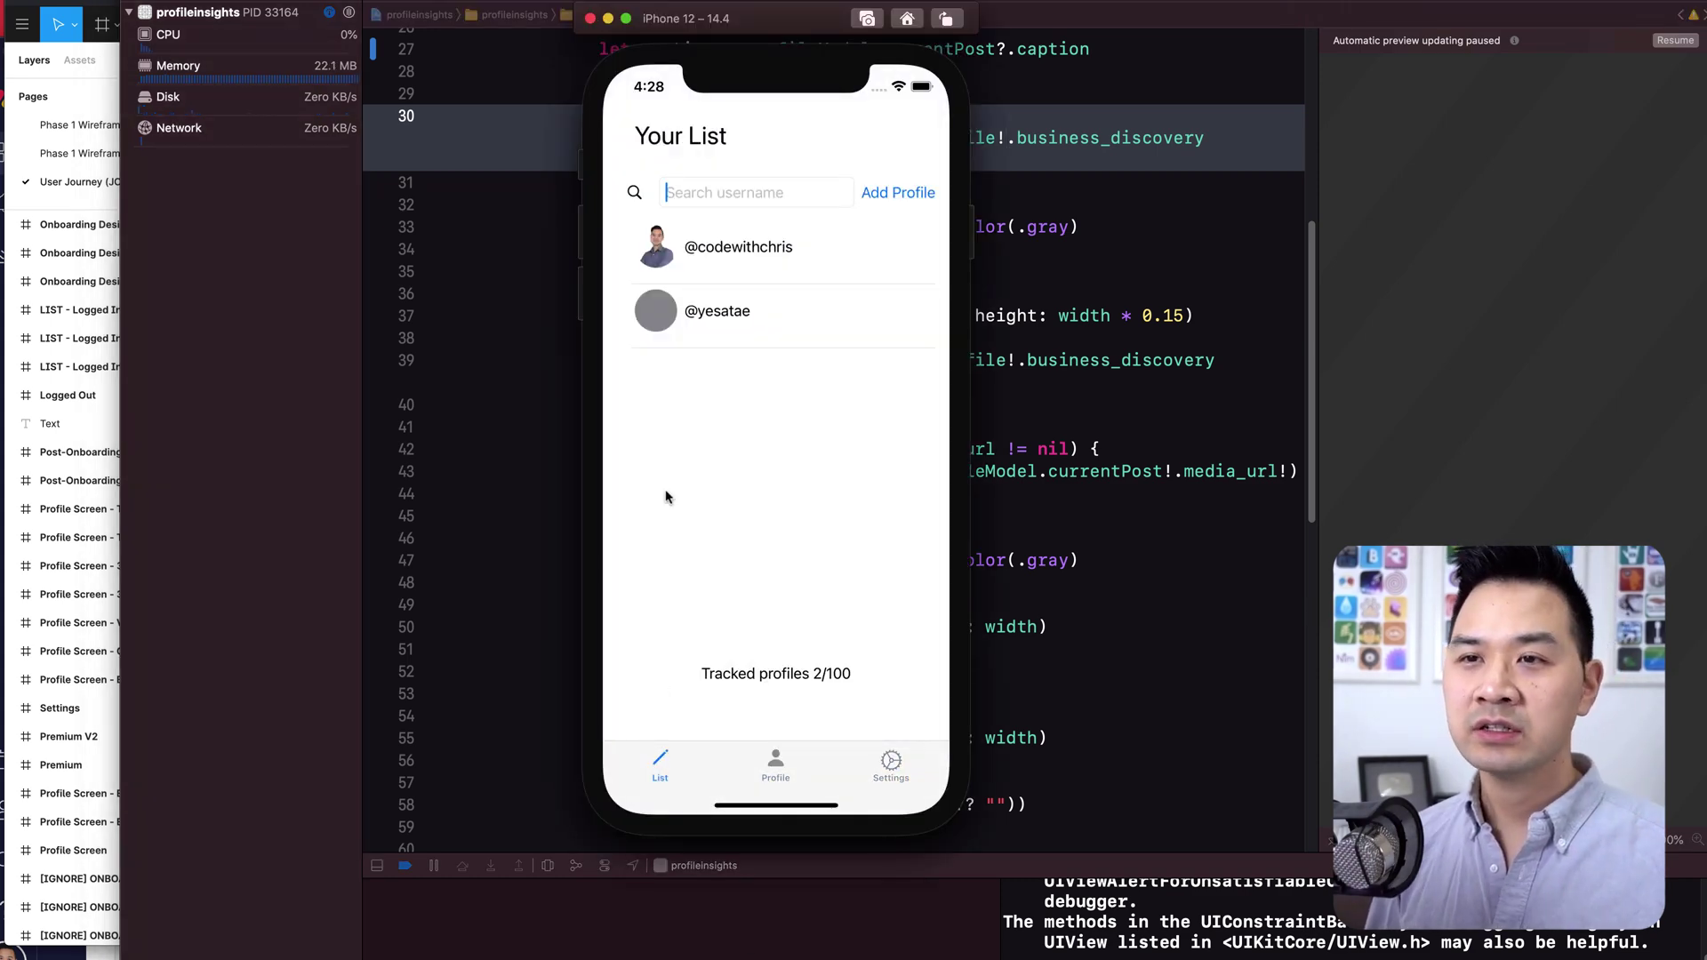
{"action": "key", "text": "super+Tab"}
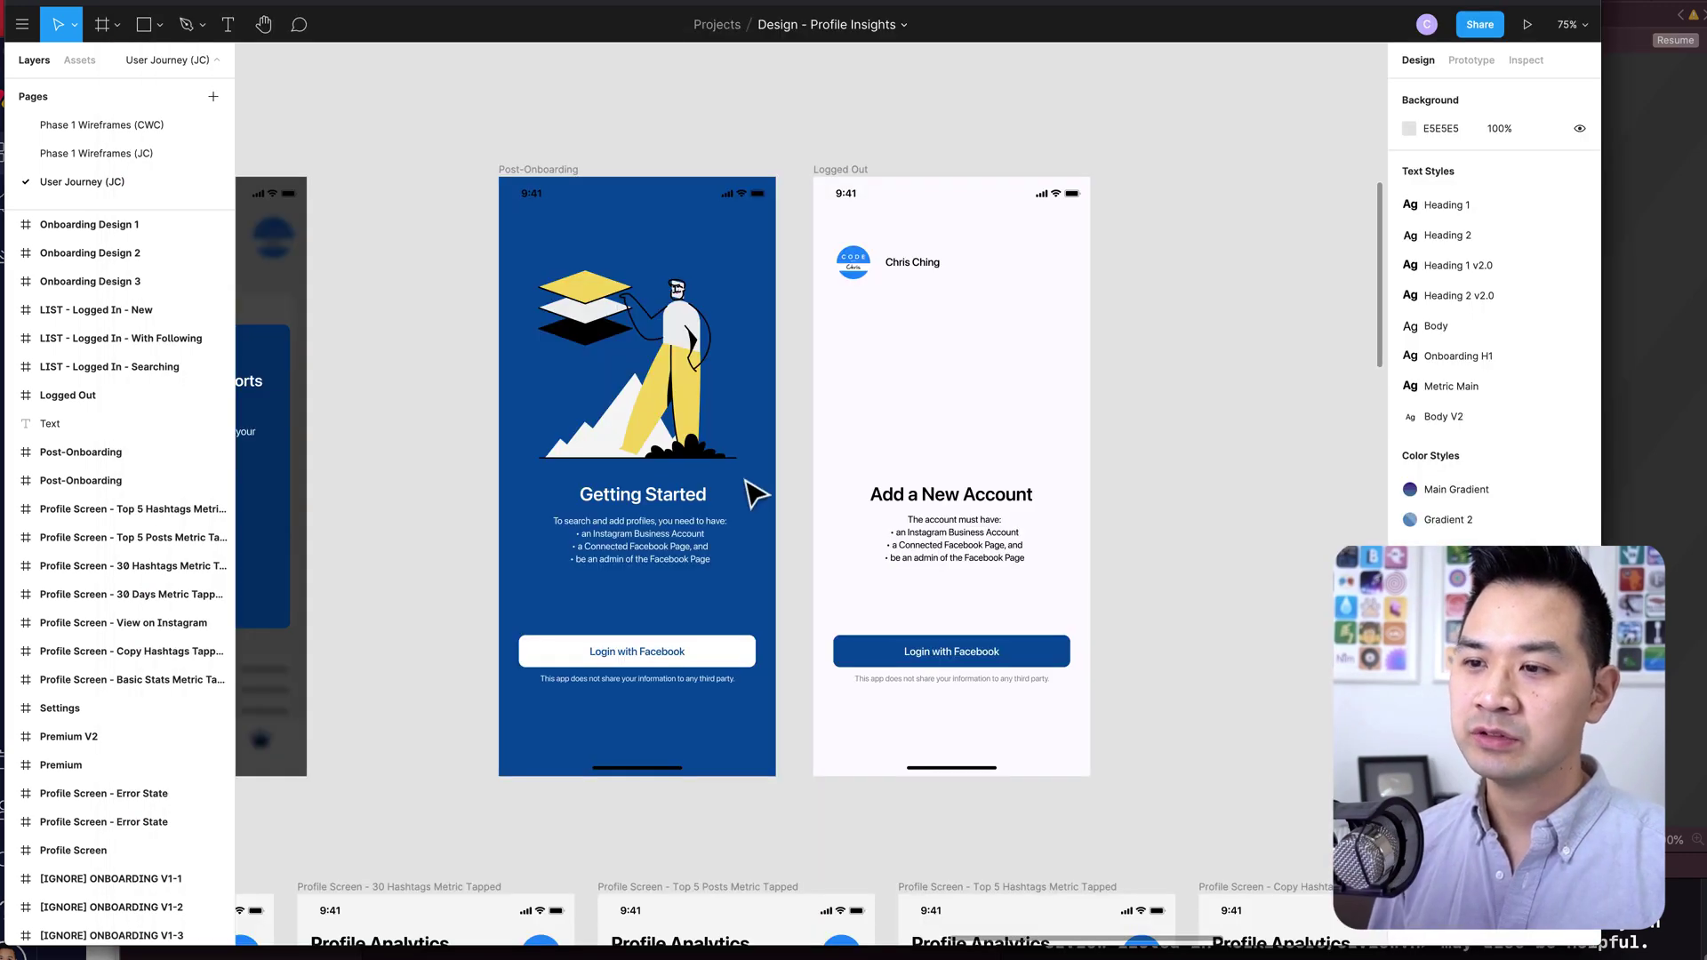
{"action": "scroll", "coordinate": [751, 492], "scroll_direction": "left", "scroll_amount": 10}
{"action": "scroll", "coordinate": [517, 513], "scroll_direction": "left", "scroll_amount": 5}
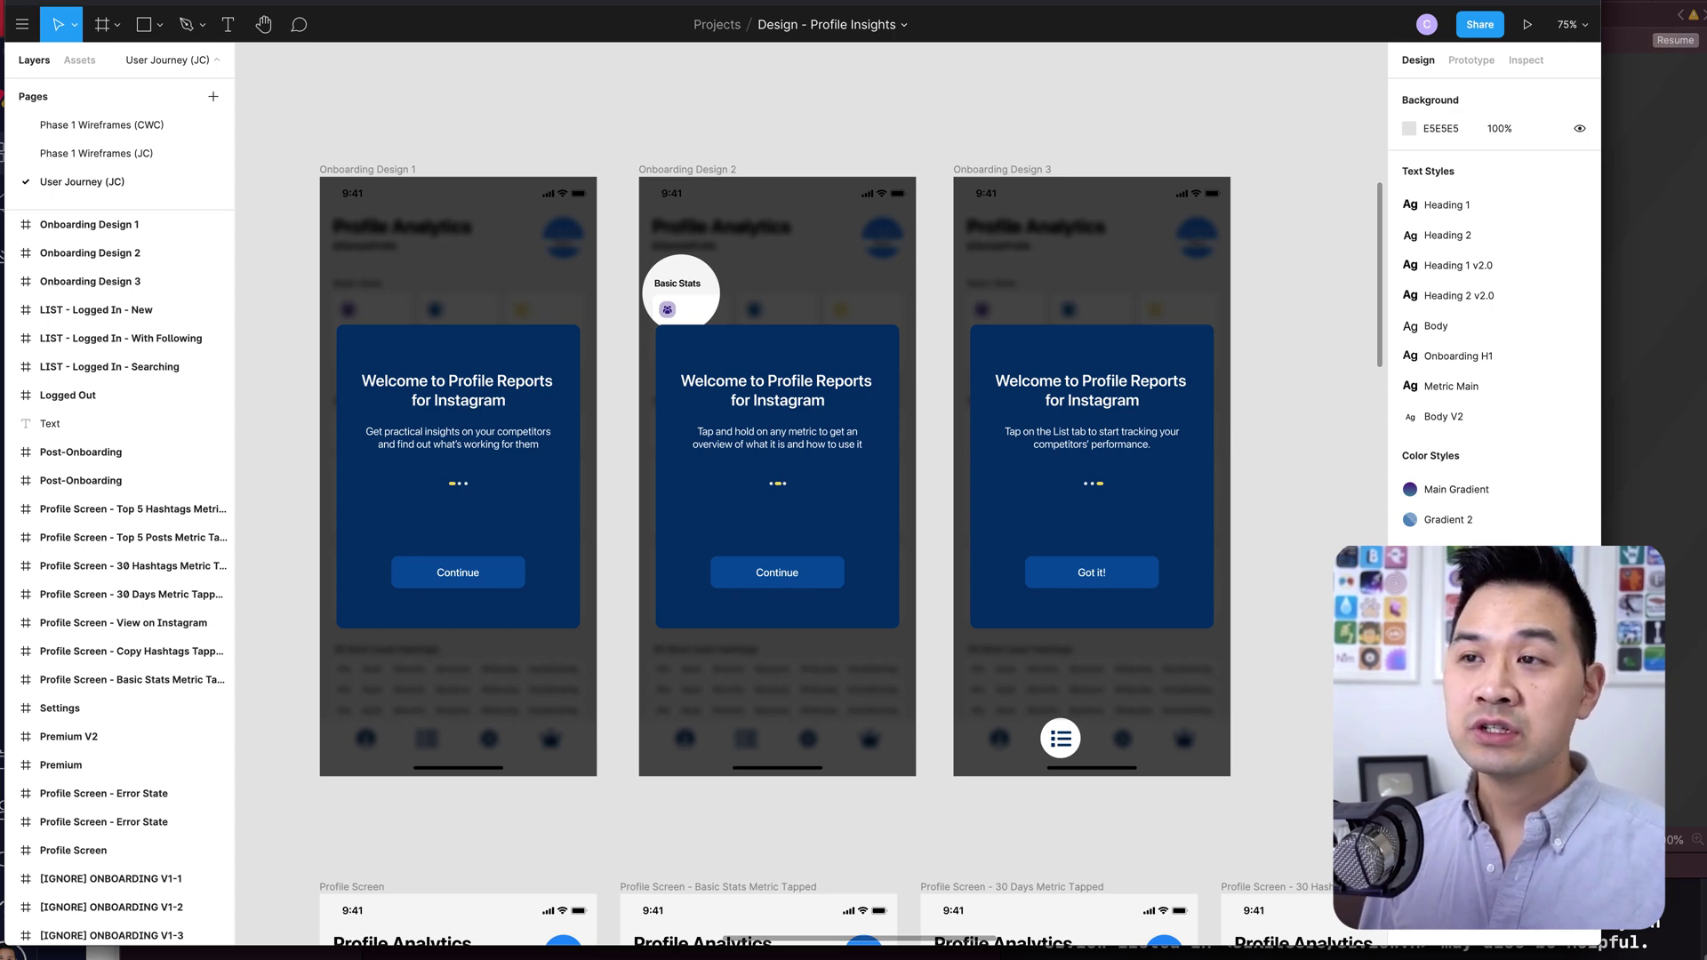
{"action": "left_click", "coordinate": [1646, 161]}
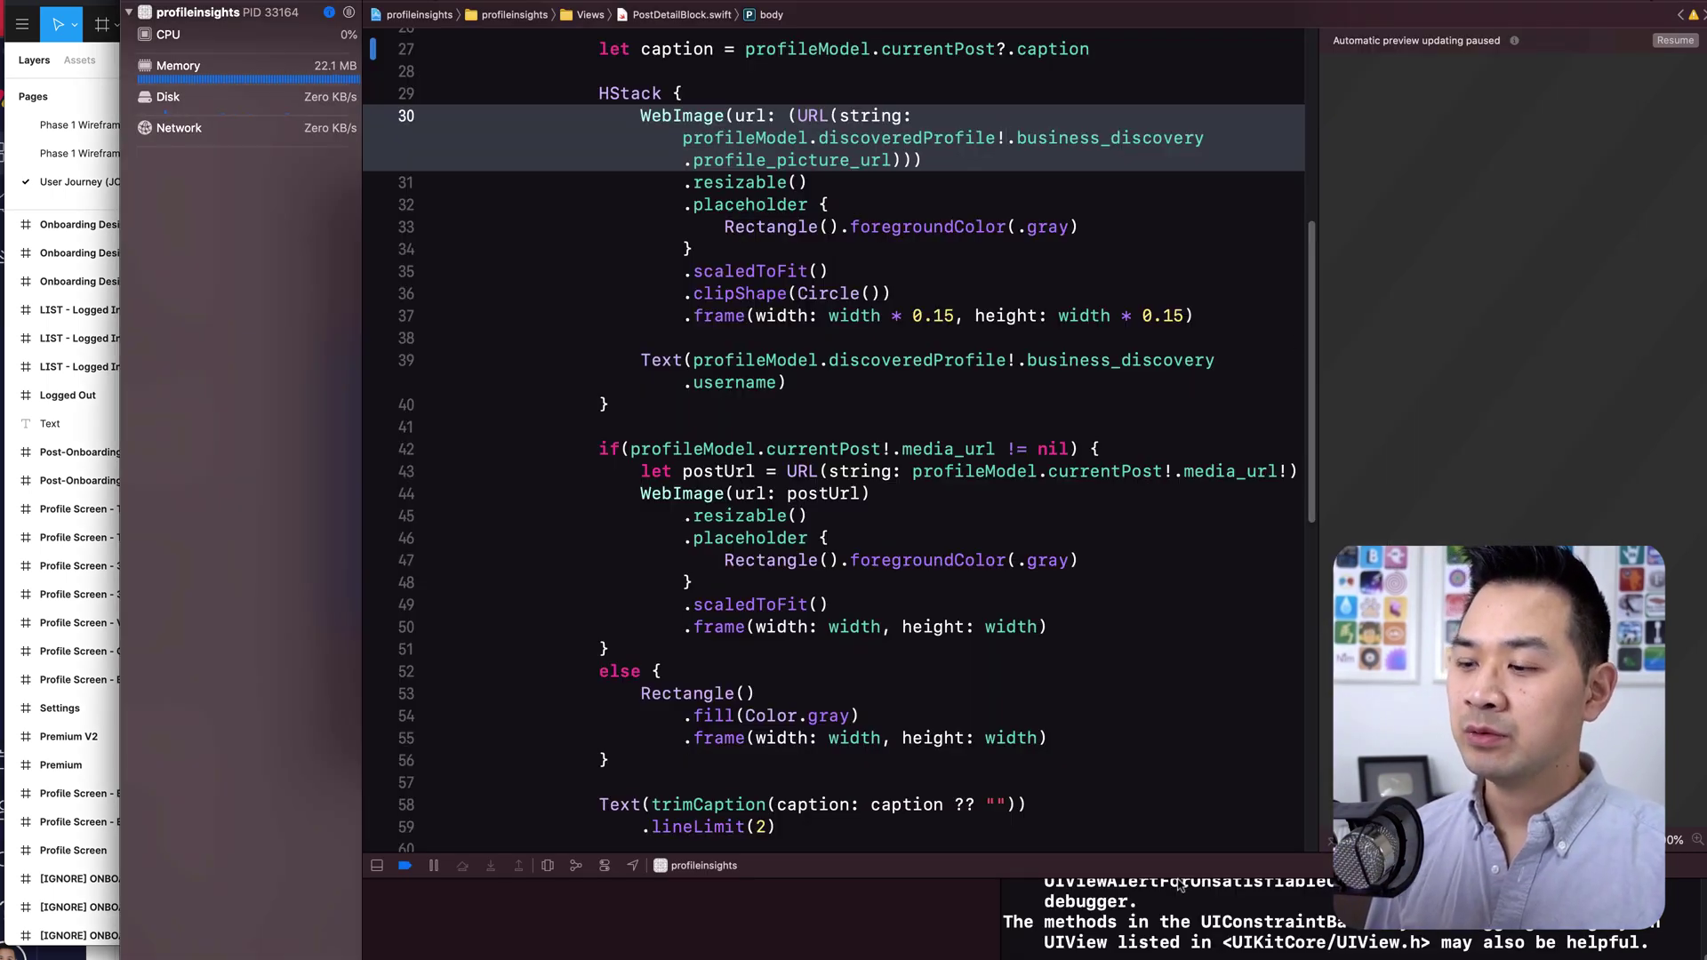
{"action": "key", "text": "super+Tab"}
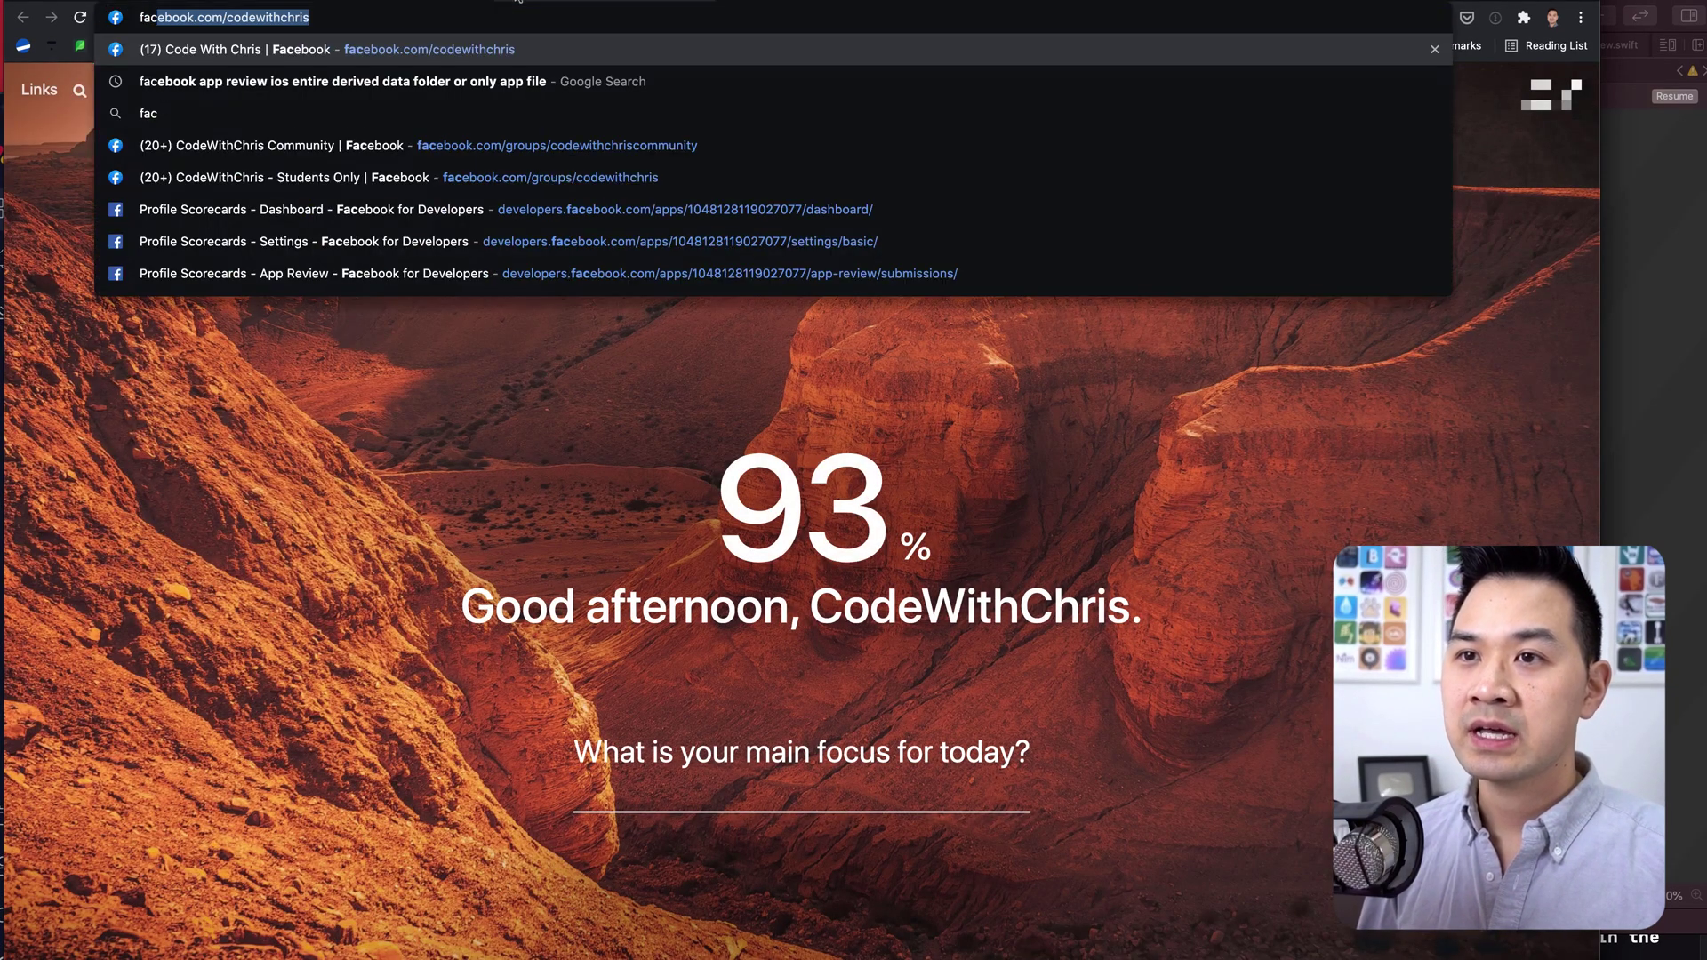
Load the Profile Scorecards developer dashboard and open the App Review requests list.
{"action": "key", "text": "Down"}
{"action": "key", "text": "Down"}
{"action": "key", "text": "Down"}
{"action": "key", "text": "Down"}
{"action": "key", "text": "Down"}
{"action": "key", "text": "Return"}
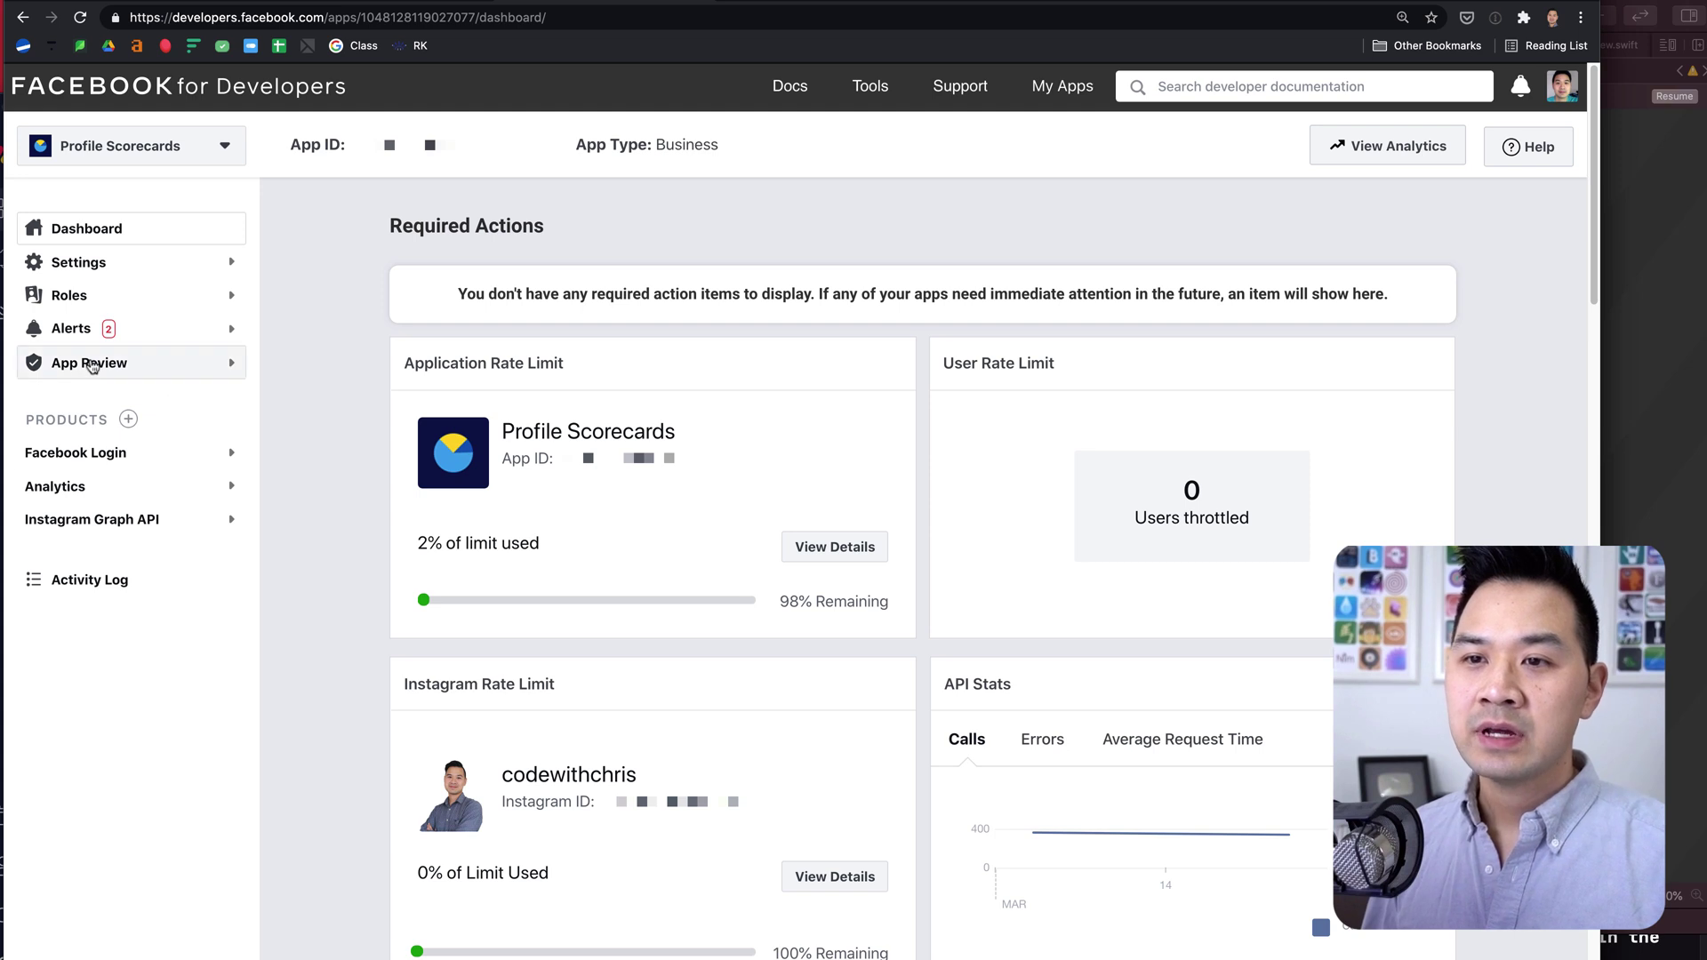
{"action": "left_click", "coordinate": [82, 364]}
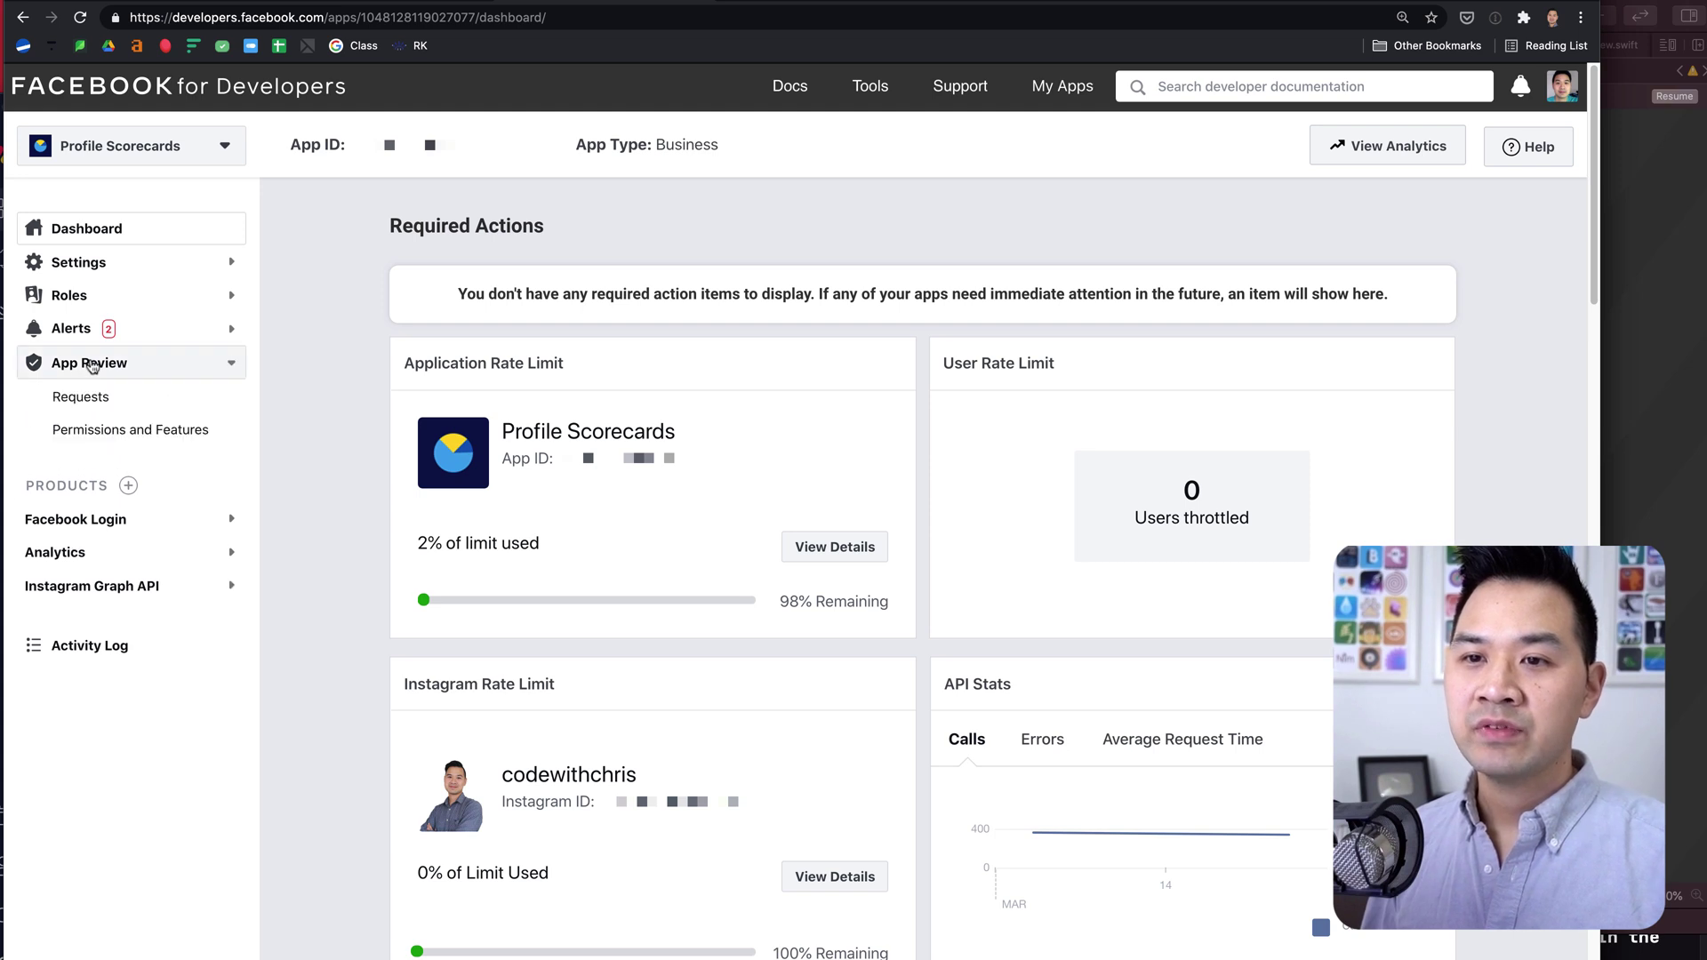
{"action": "left_click", "coordinate": [58, 399]}
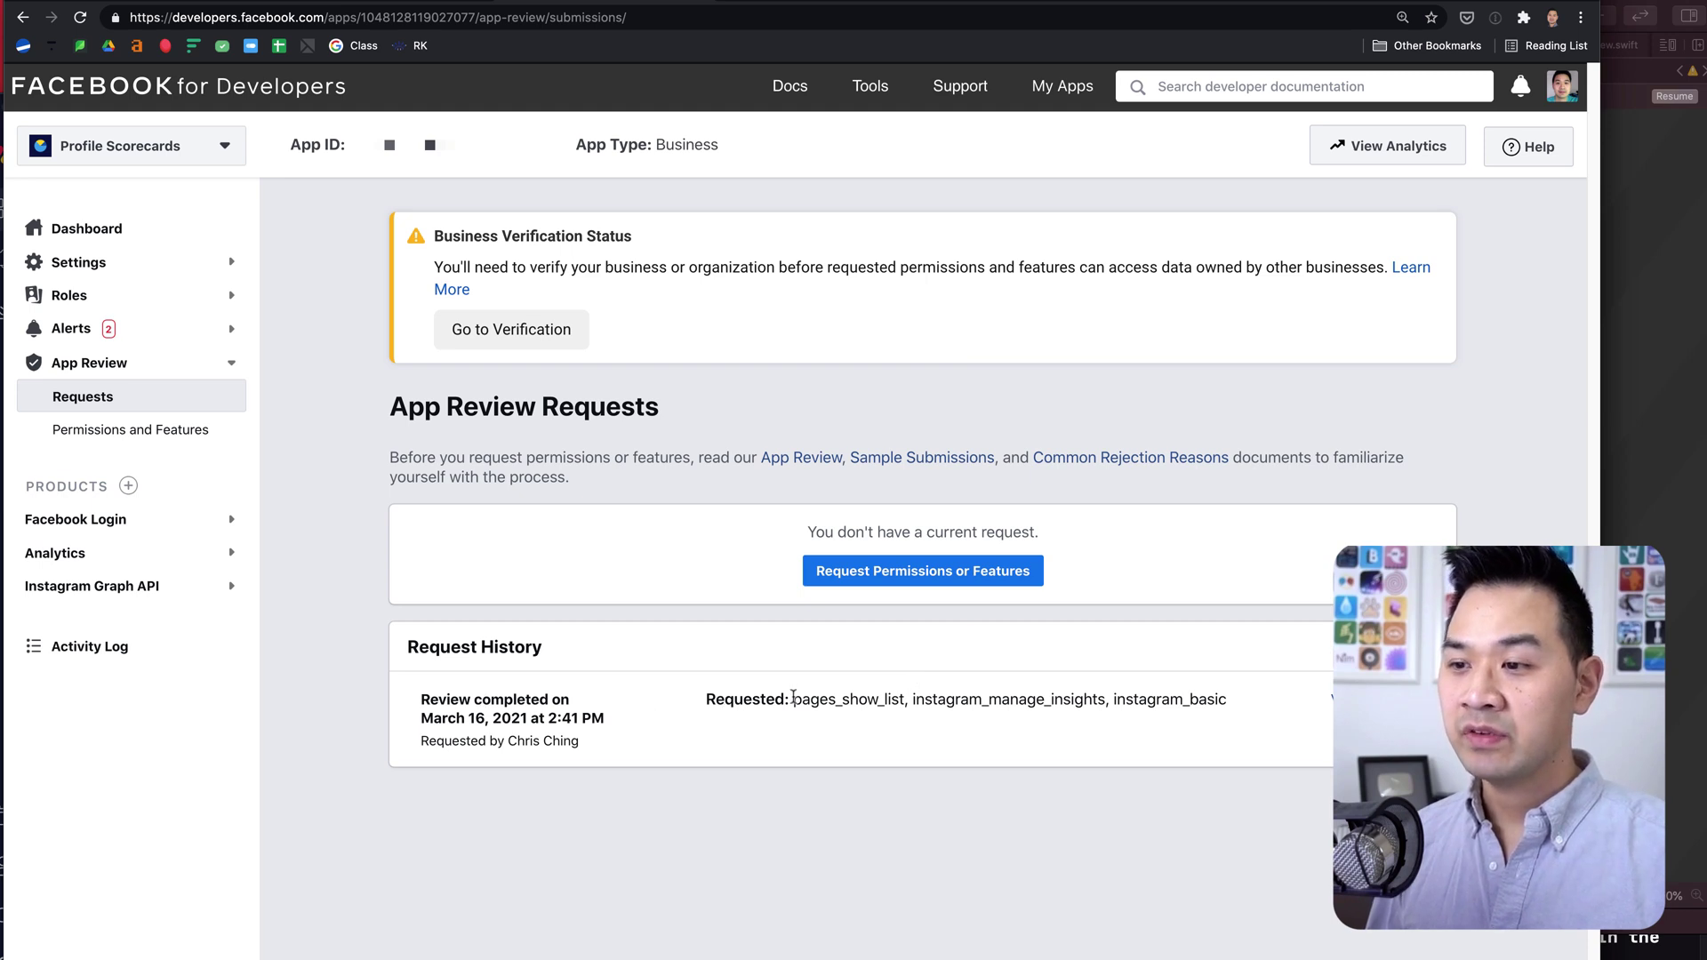
Open the completed review, highlighting pages_show_list, instagram_manage_insights and instagram_basic marked Approved.
{"action": "left_click_drag", "start_coordinate": [794, 700], "coordinate": [1262, 713]}
{"action": "left_click", "coordinate": [1262, 713]}
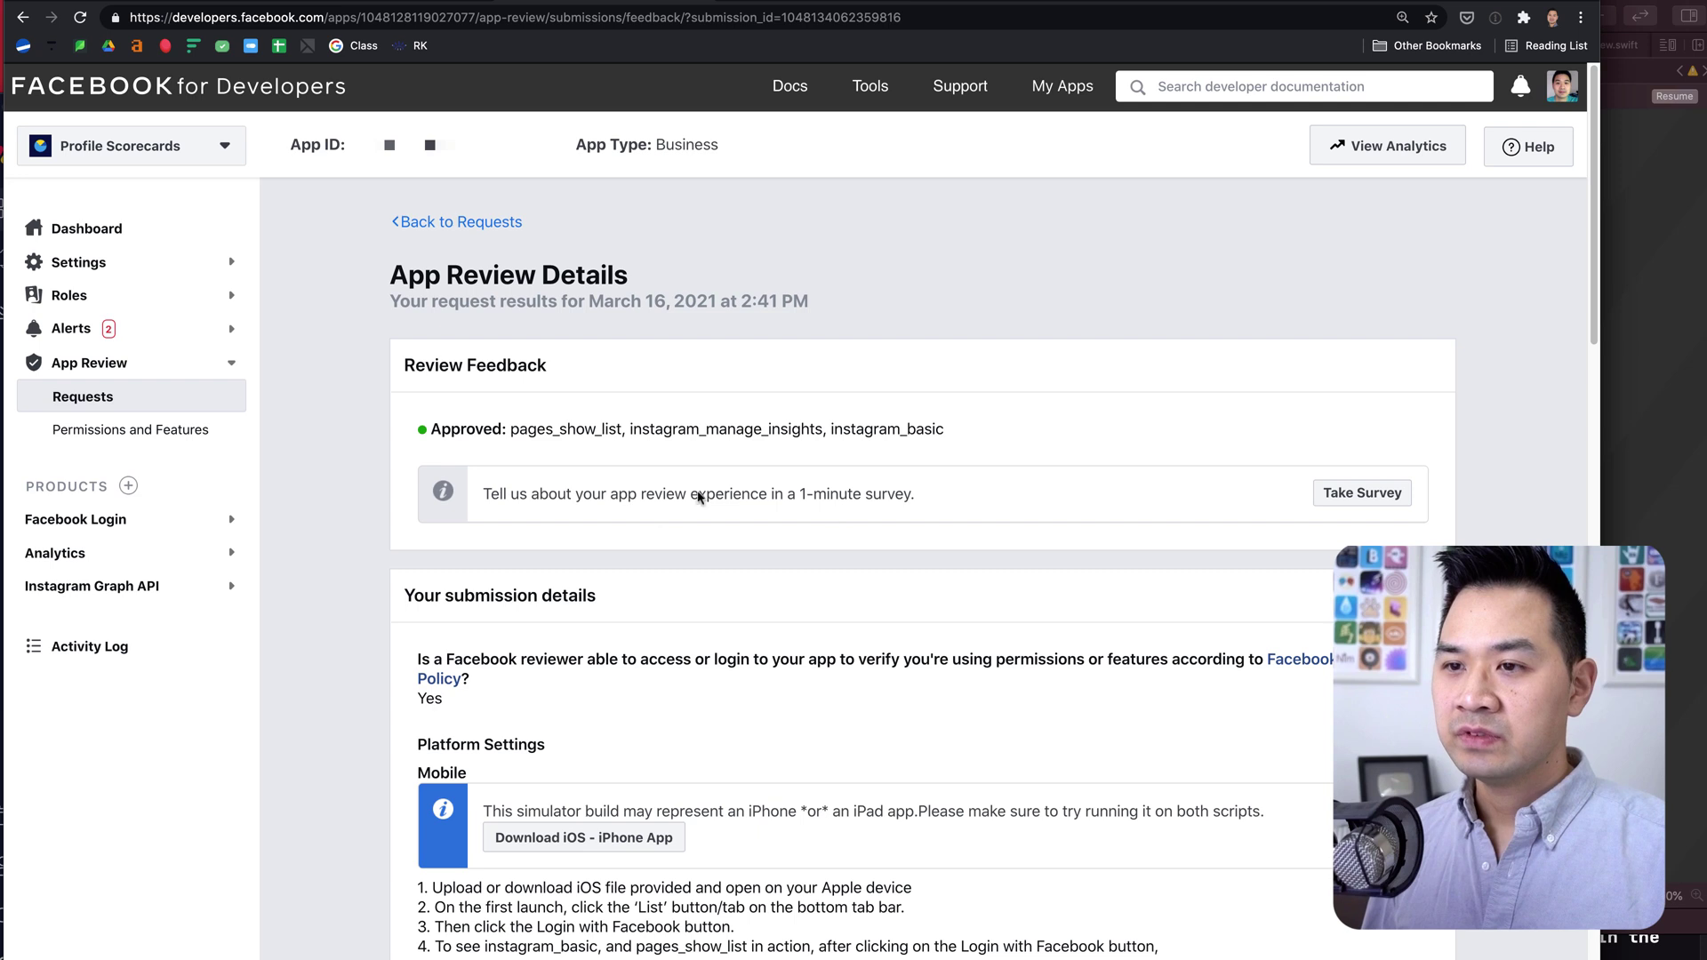
{"action": "double_click", "coordinate": [467, 429]}
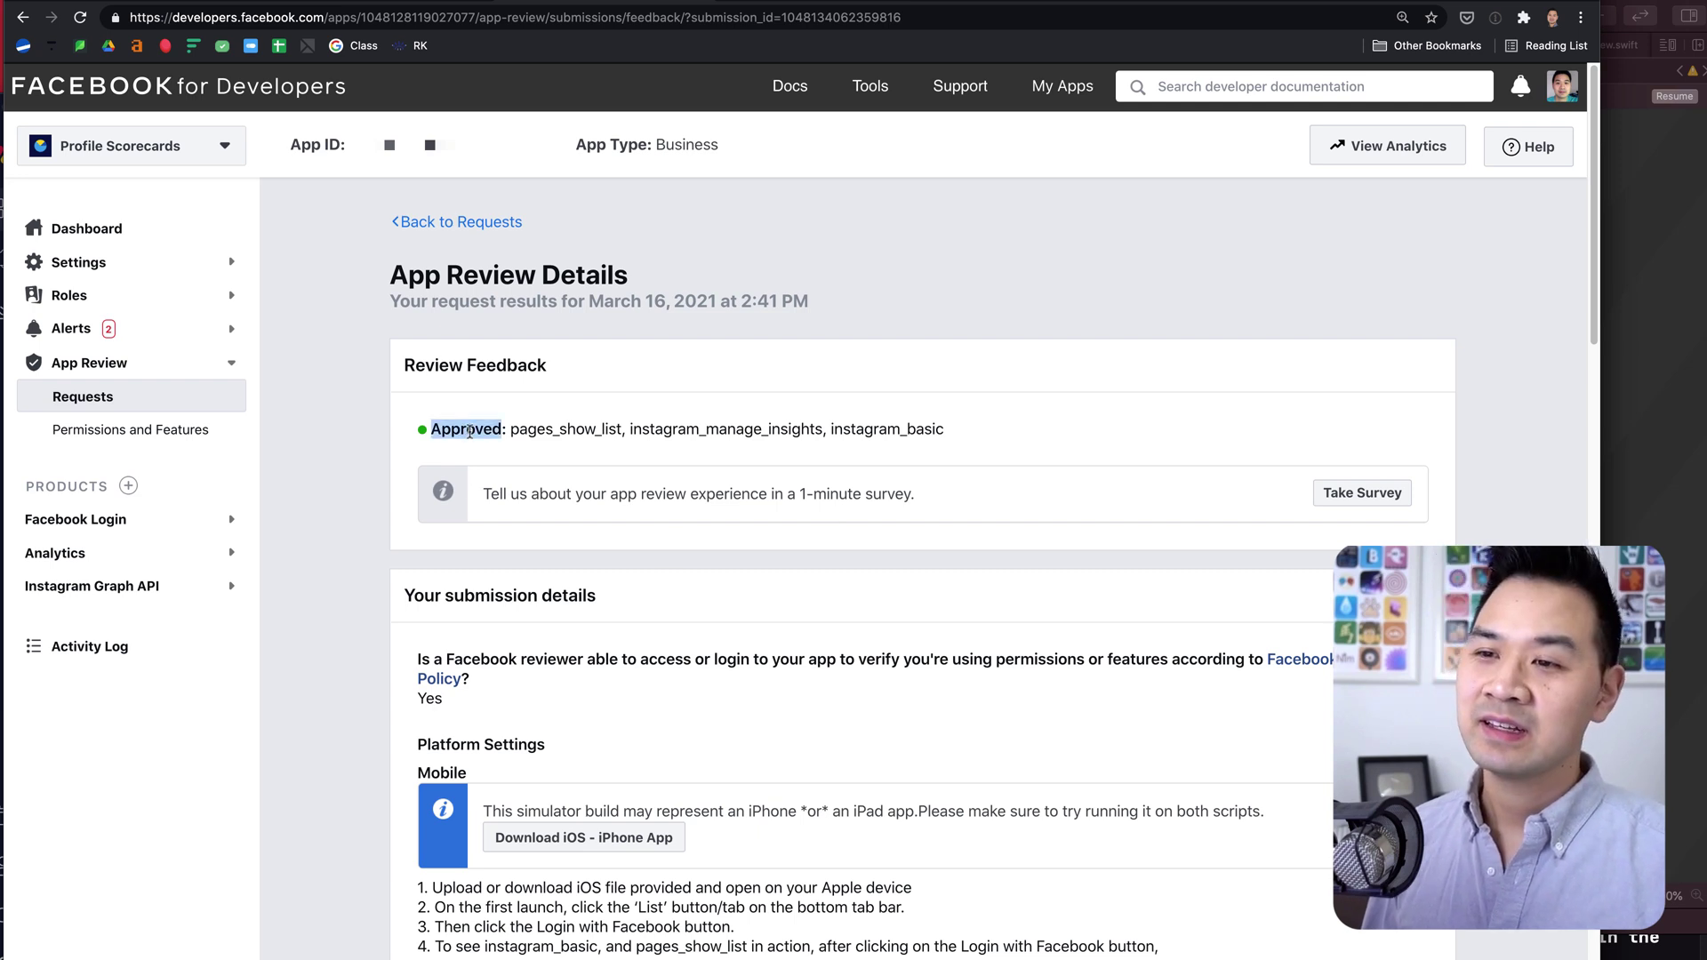
{"action": "double_click", "coordinate": [456, 435]}
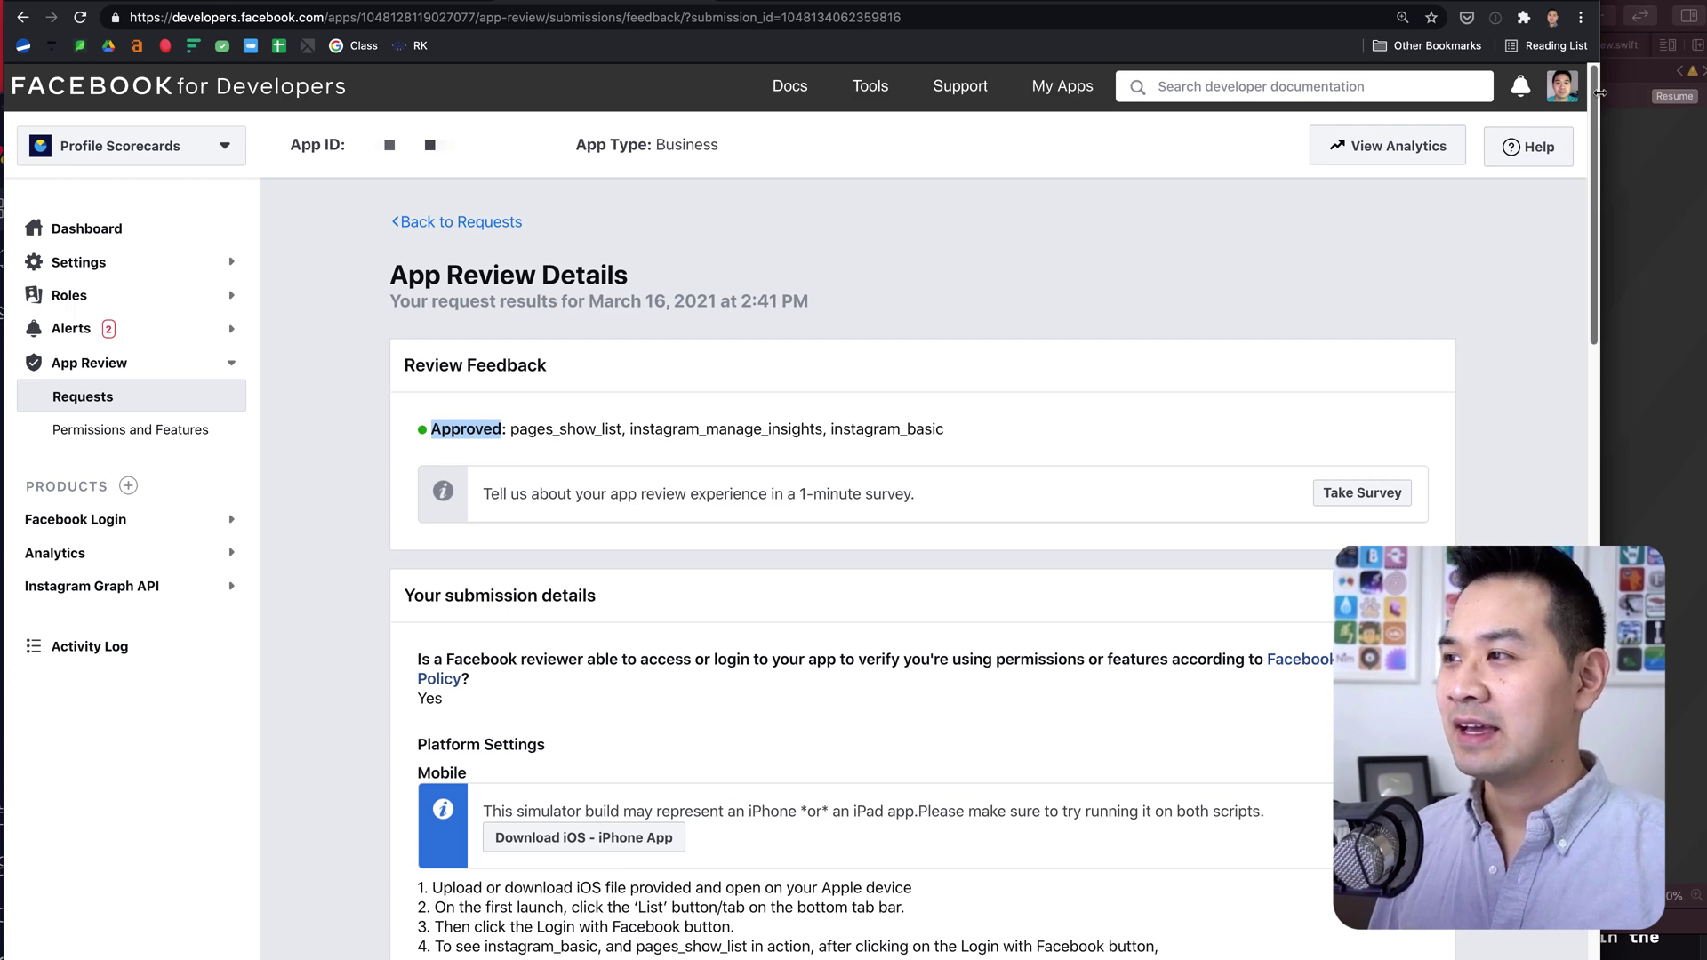
{"action": "scroll", "coordinate": [1591, 218], "scroll_direction": "down", "scroll_amount": 5}
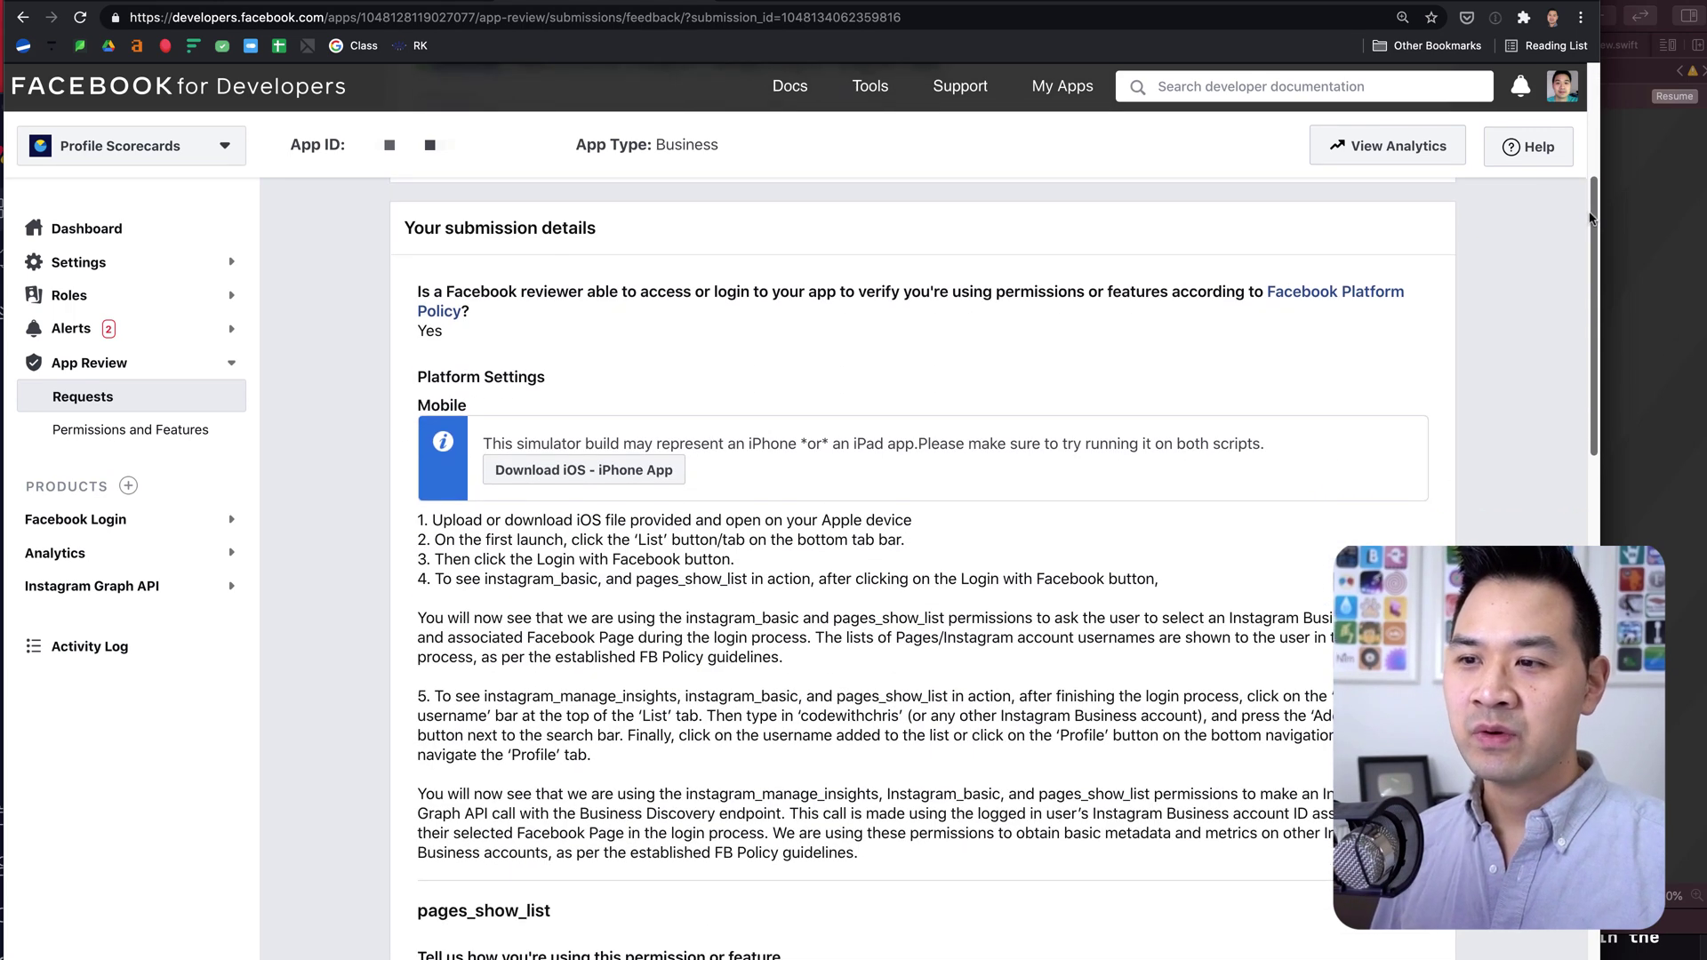
{"action": "left_click_drag", "start_coordinate": [1591, 218], "coordinate": [1592, 220]}
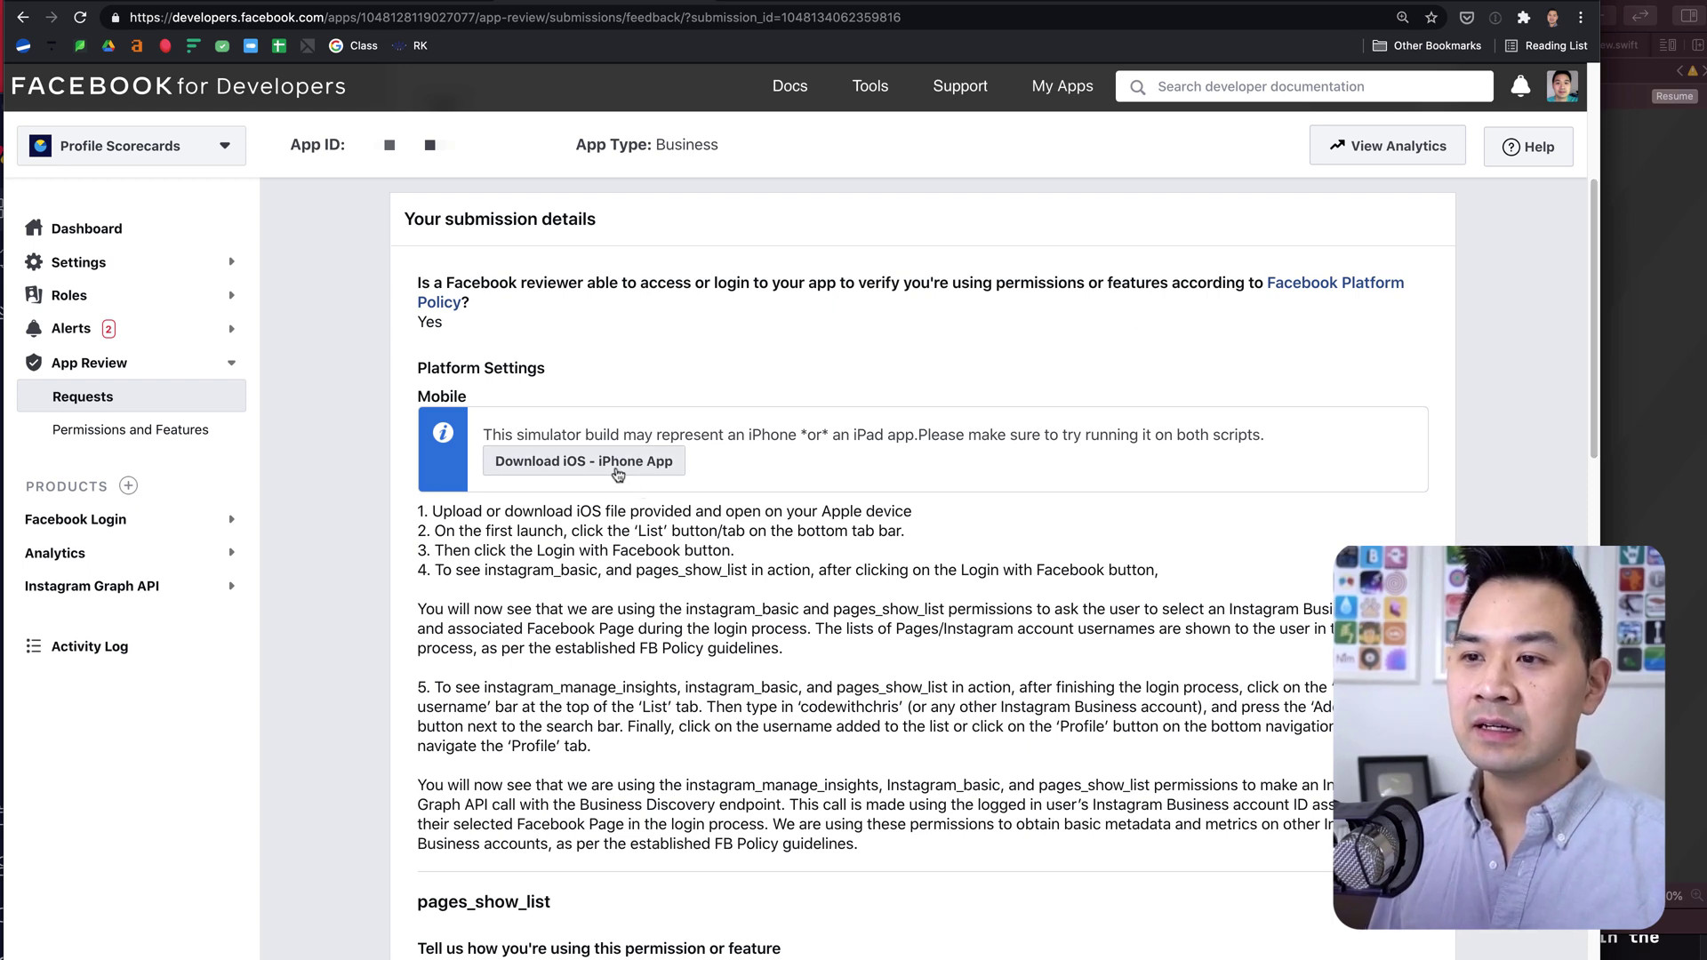
Reveal profileinsights.app from Xcode's Products in Finder, then return to the review submission.
{"action": "left_click", "coordinate": [1652, 271]}
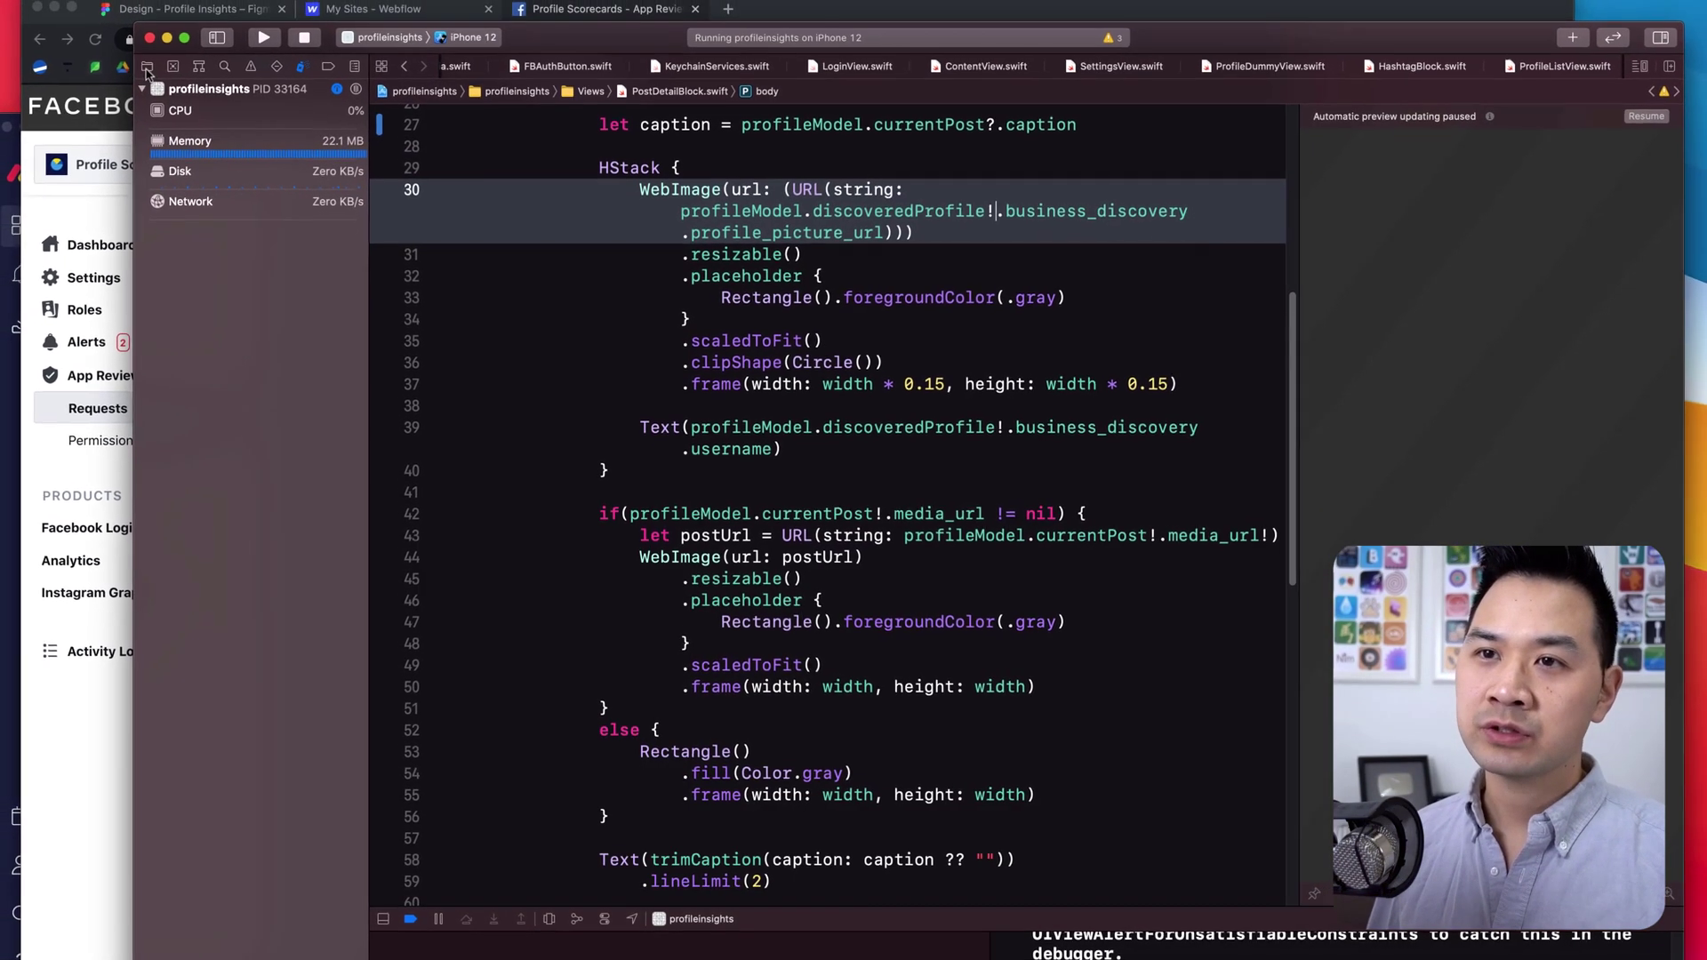
{"action": "left_click", "coordinate": [147, 69]}
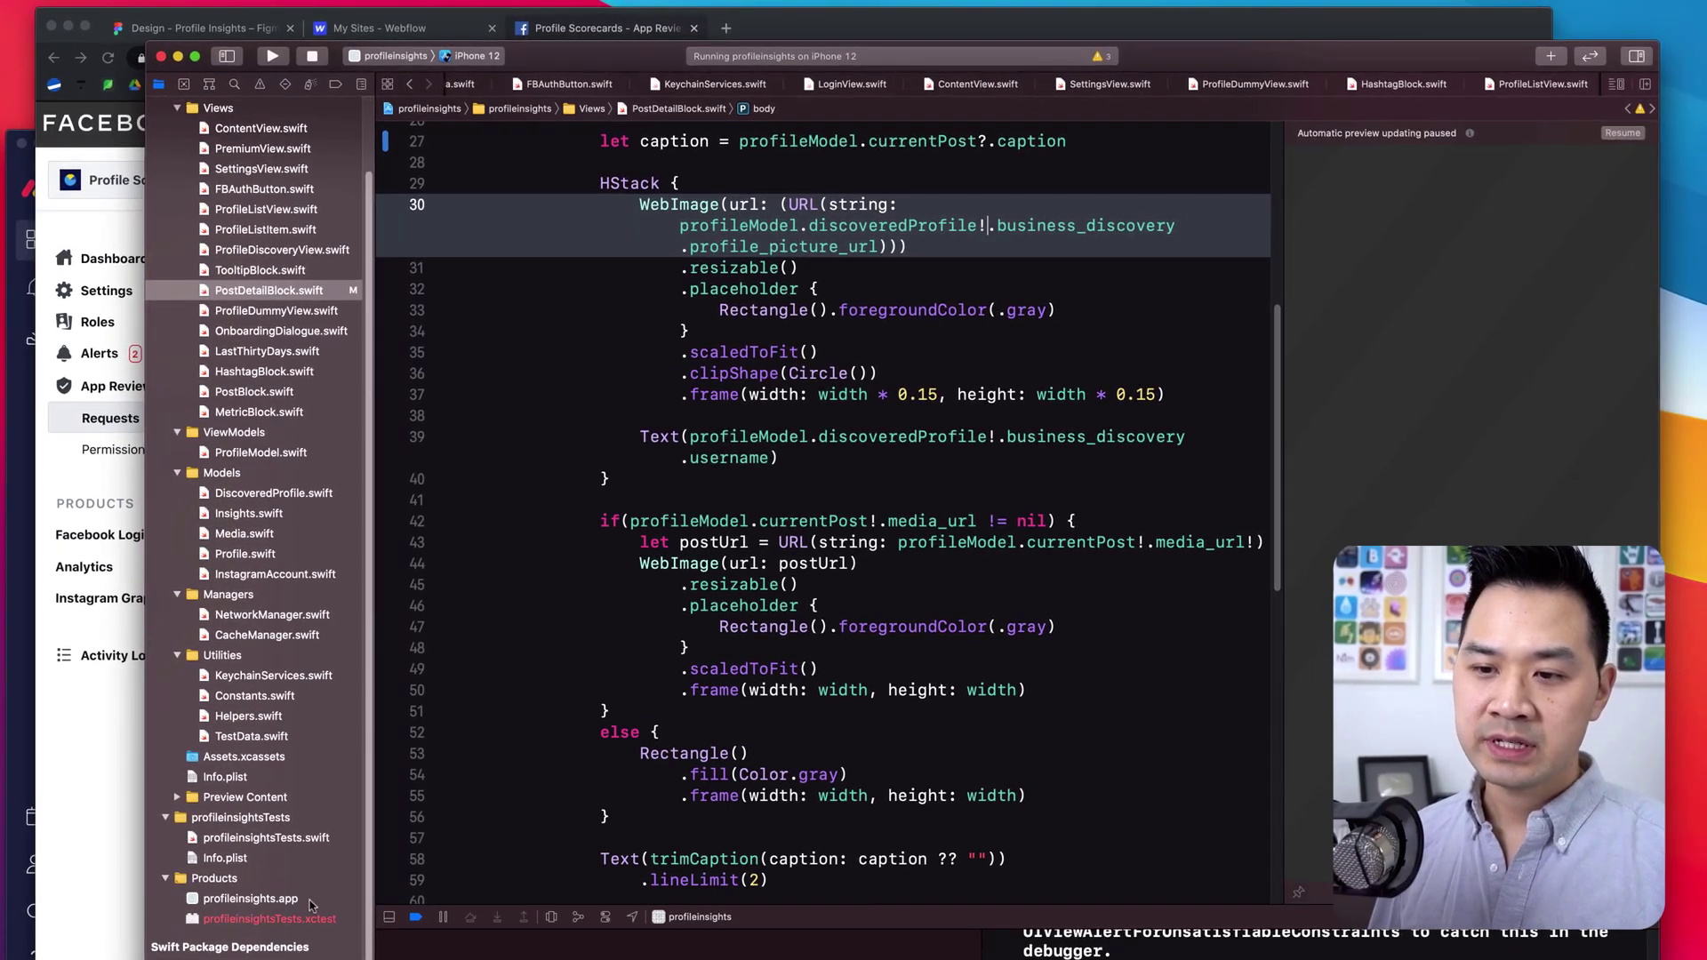
{"action": "left_click", "coordinate": [295, 902]}
{"action": "right_click", "coordinate": [300, 901]}
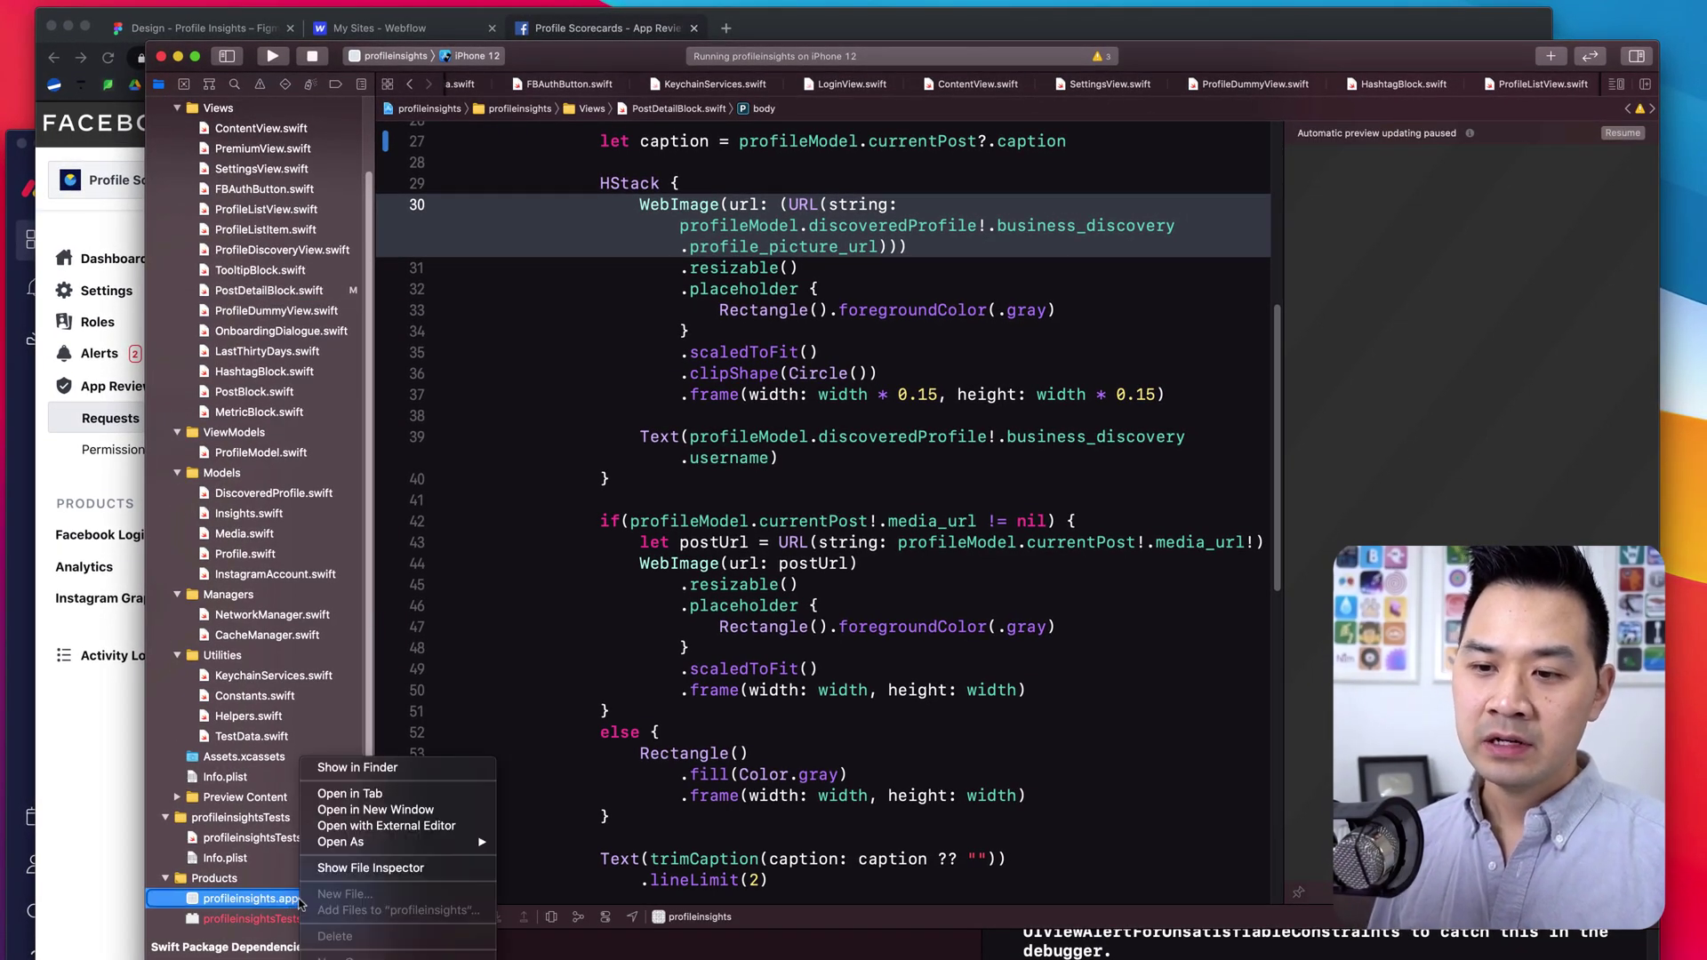
{"action": "left_click", "coordinate": [357, 769]}
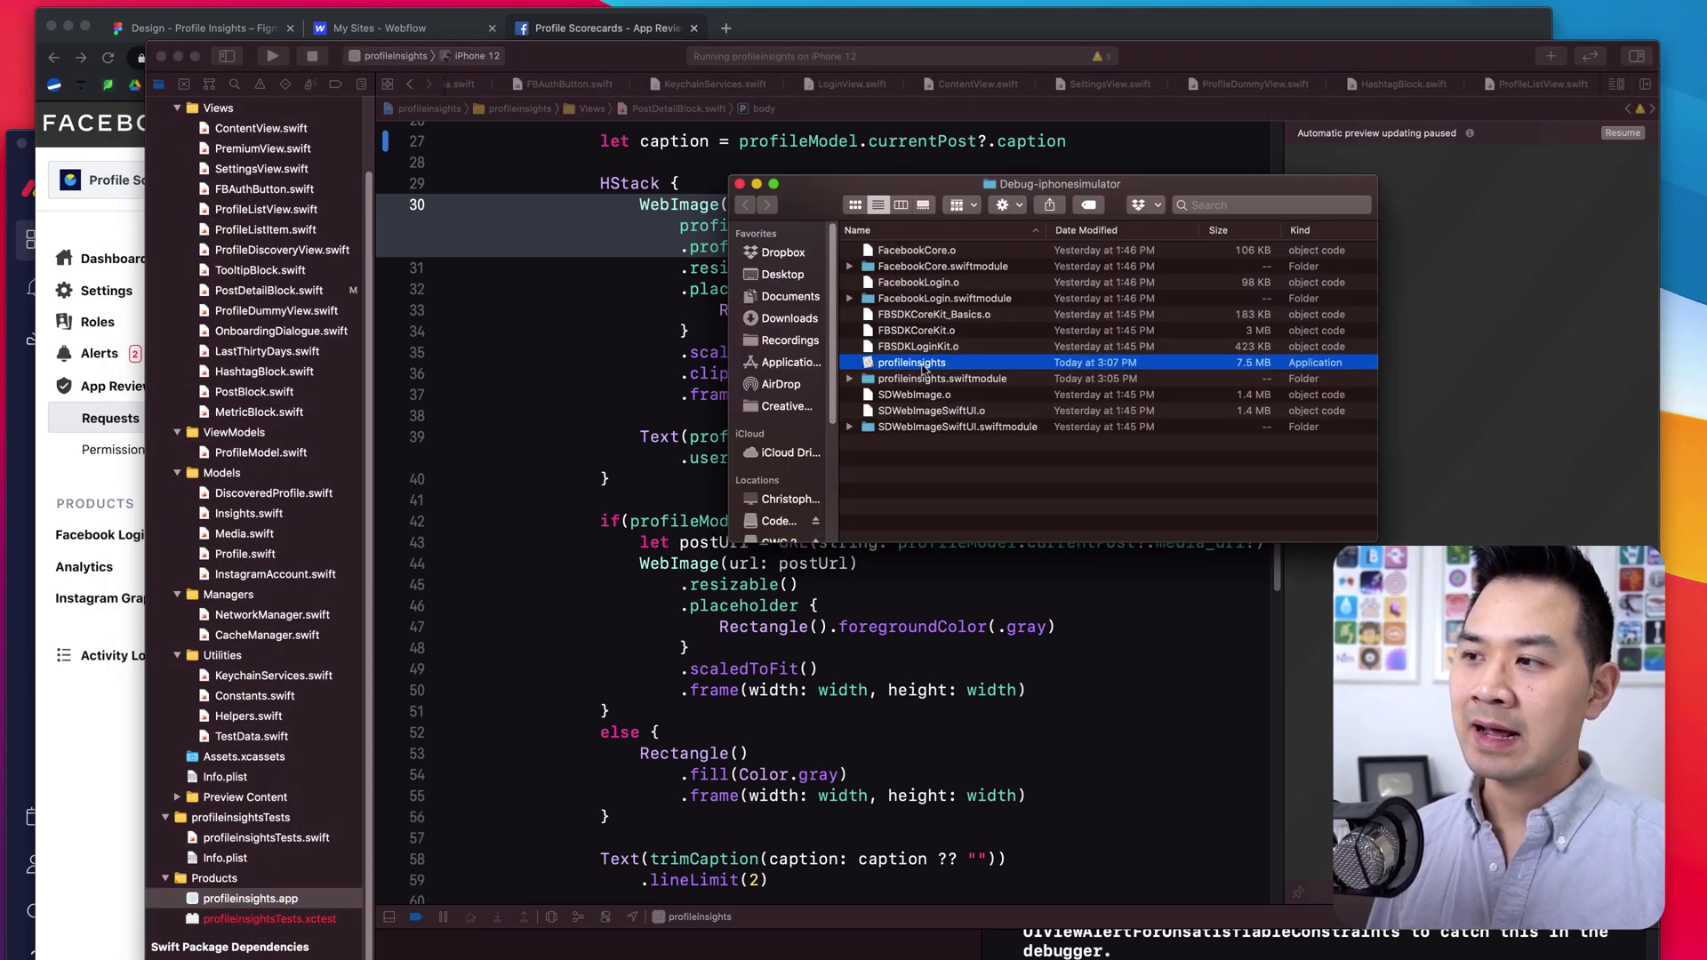
{"action": "left_click", "coordinate": [755, 16]}
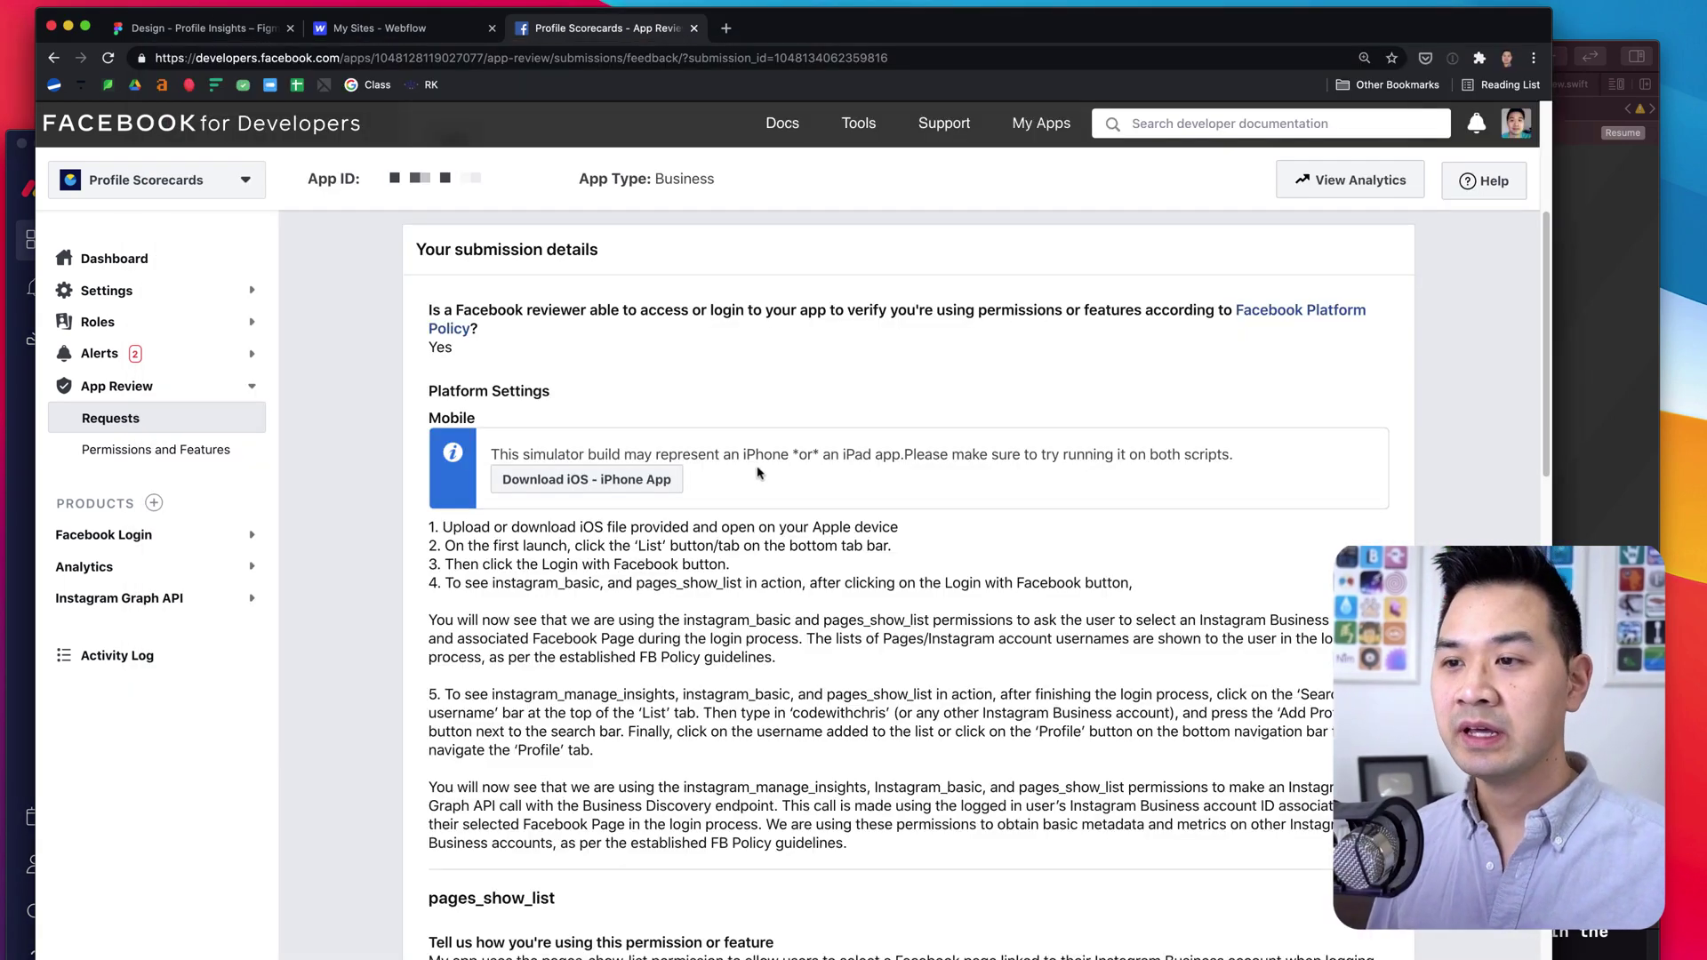
Scroll to the pages_show_list section and highlight its usage explanation.
{"action": "scroll", "coordinate": [626, 610], "scroll_direction": "down", "scroll_amount": 1}
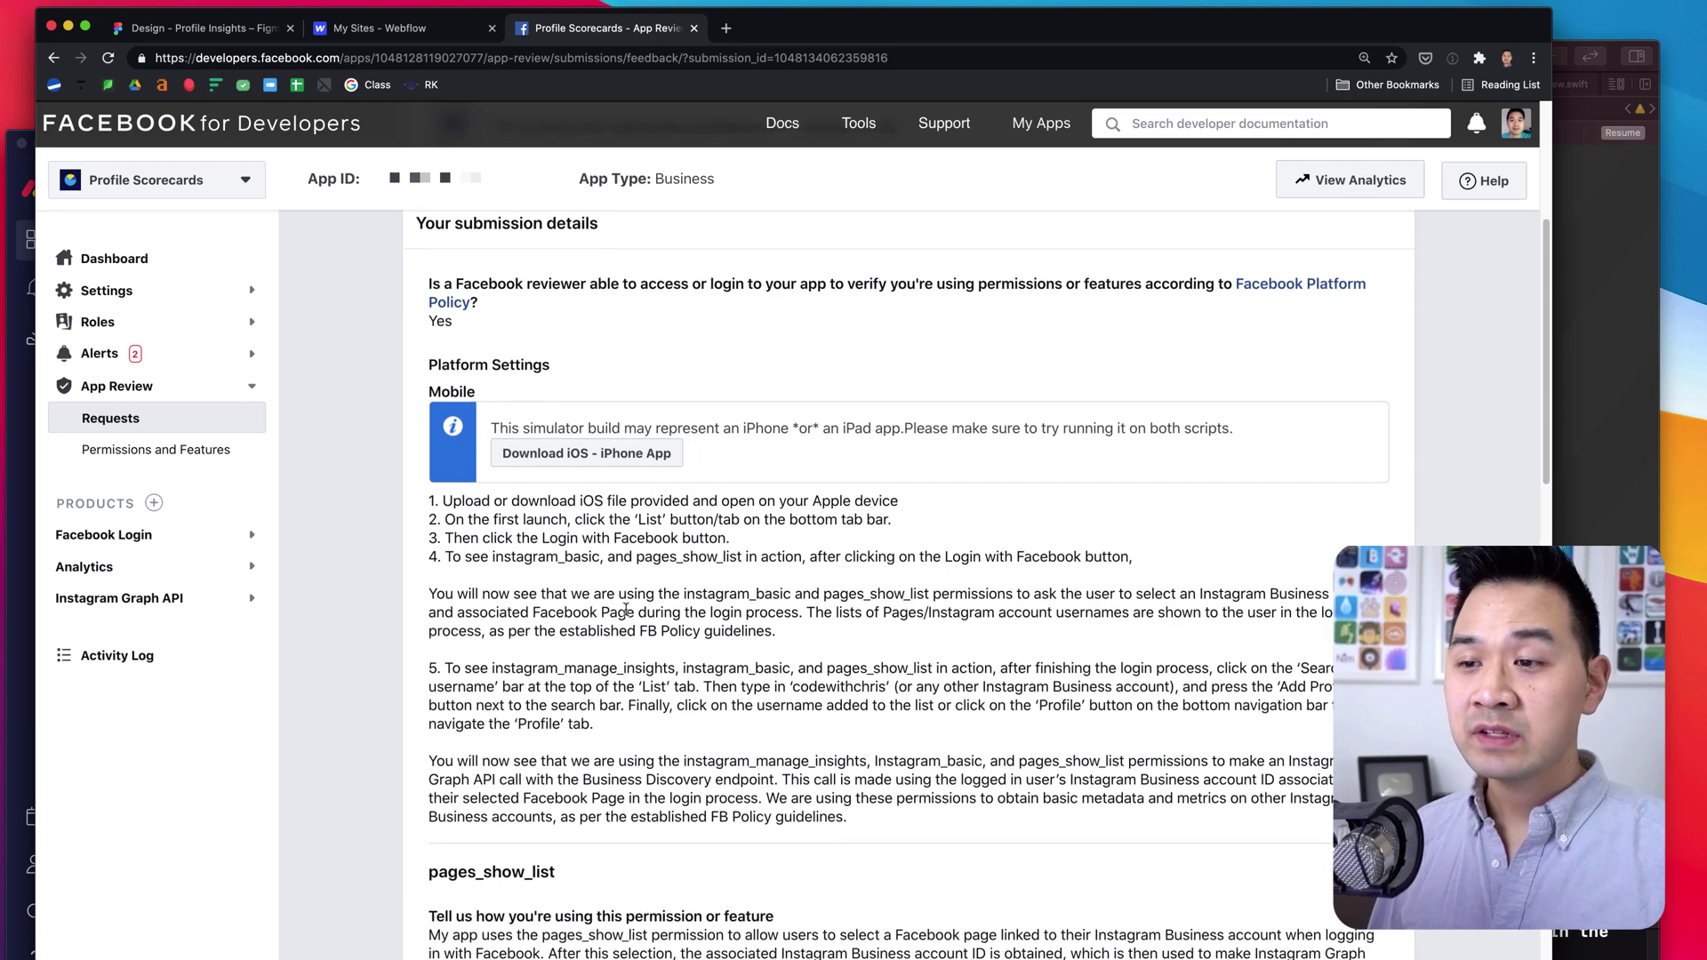
{"action": "scroll", "coordinate": [626, 610], "scroll_direction": "down", "scroll_amount": 5}
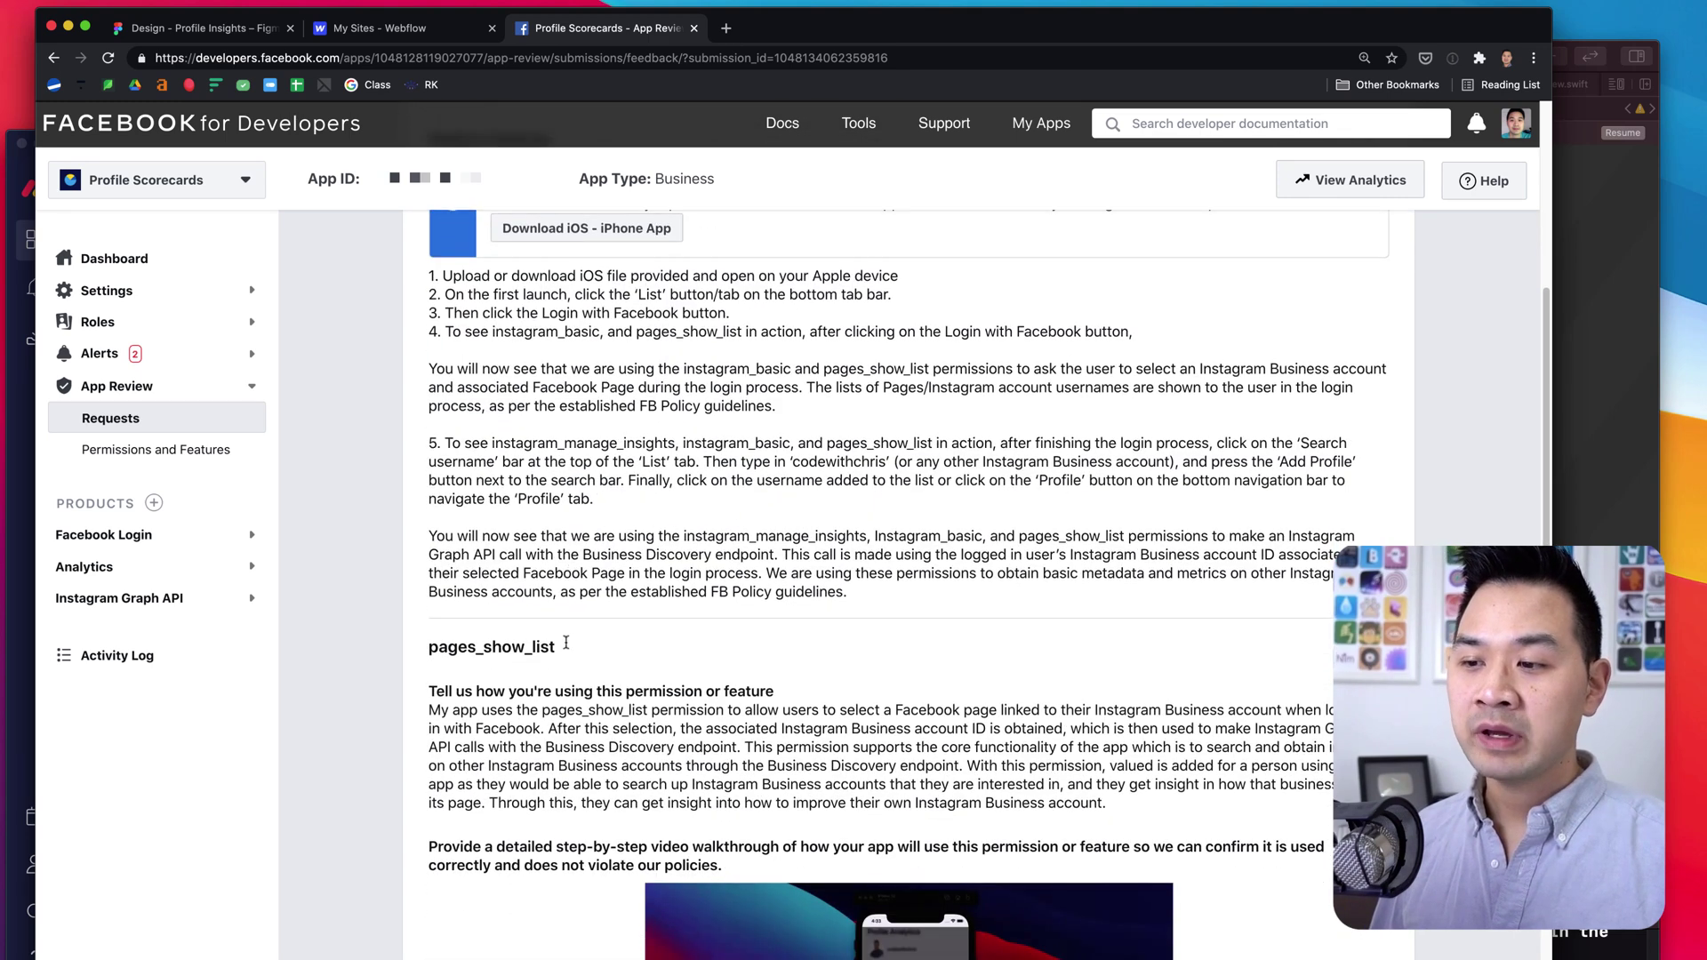
{"action": "scroll", "coordinate": [571, 685], "scroll_direction": "down", "scroll_amount": 5}
{"action": "double_click", "coordinate": [442, 420]}
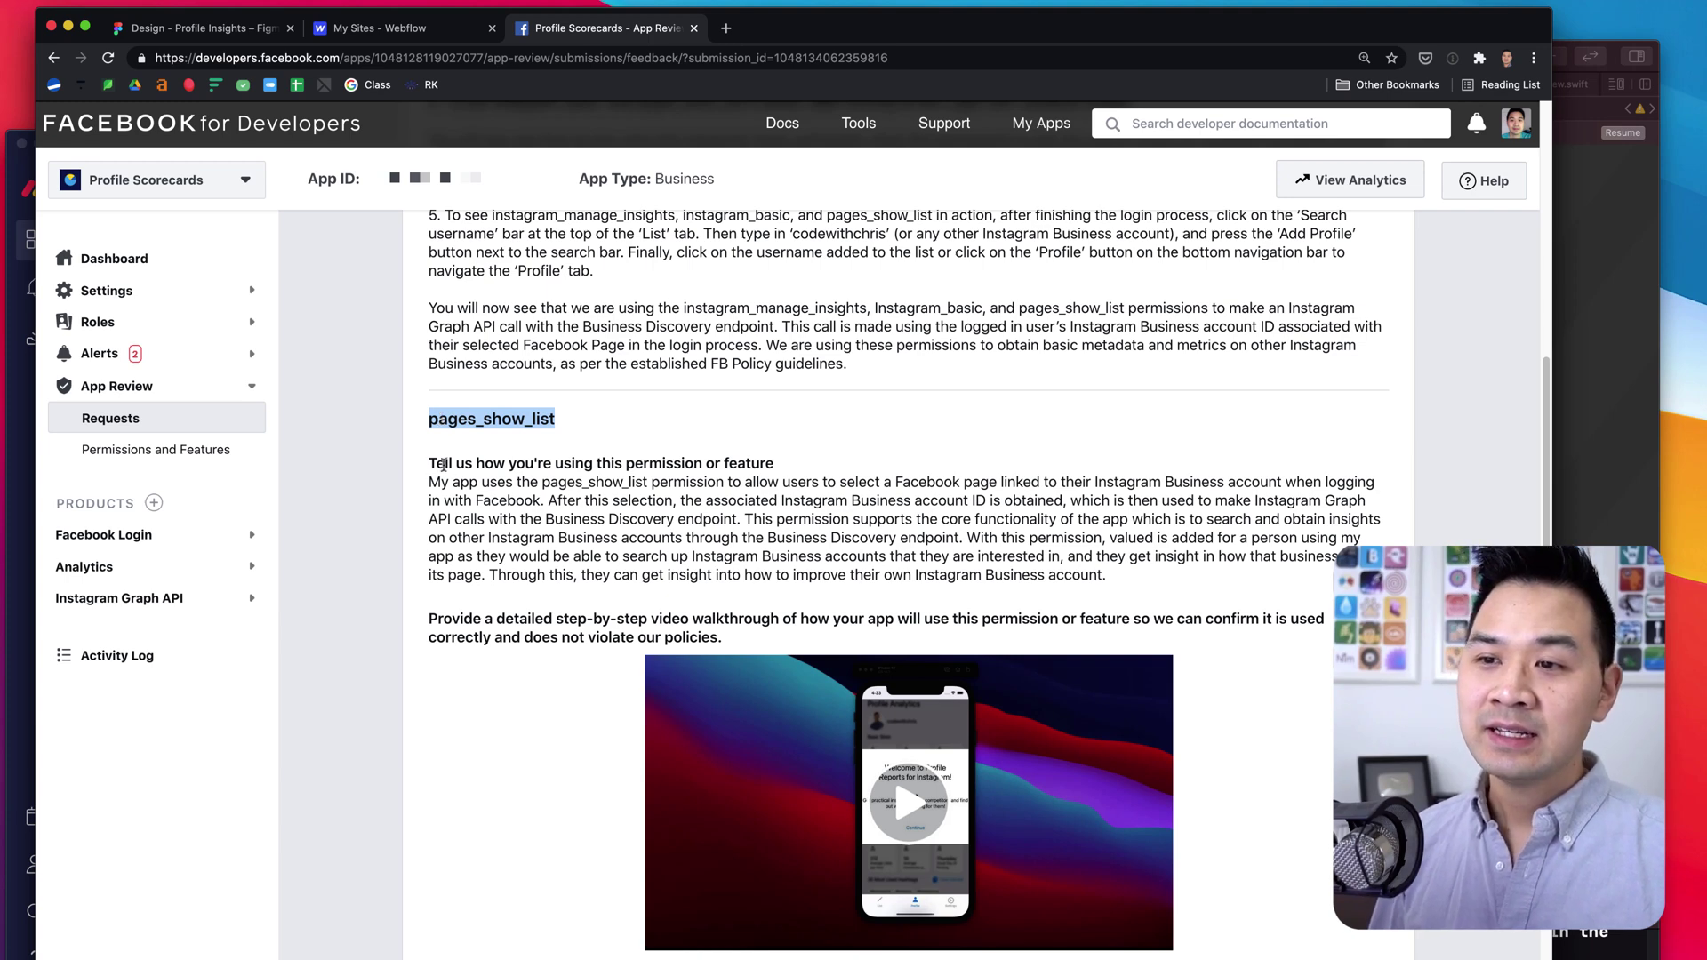
{"action": "left_click_drag", "start_coordinate": [435, 464], "coordinate": [1134, 592]}
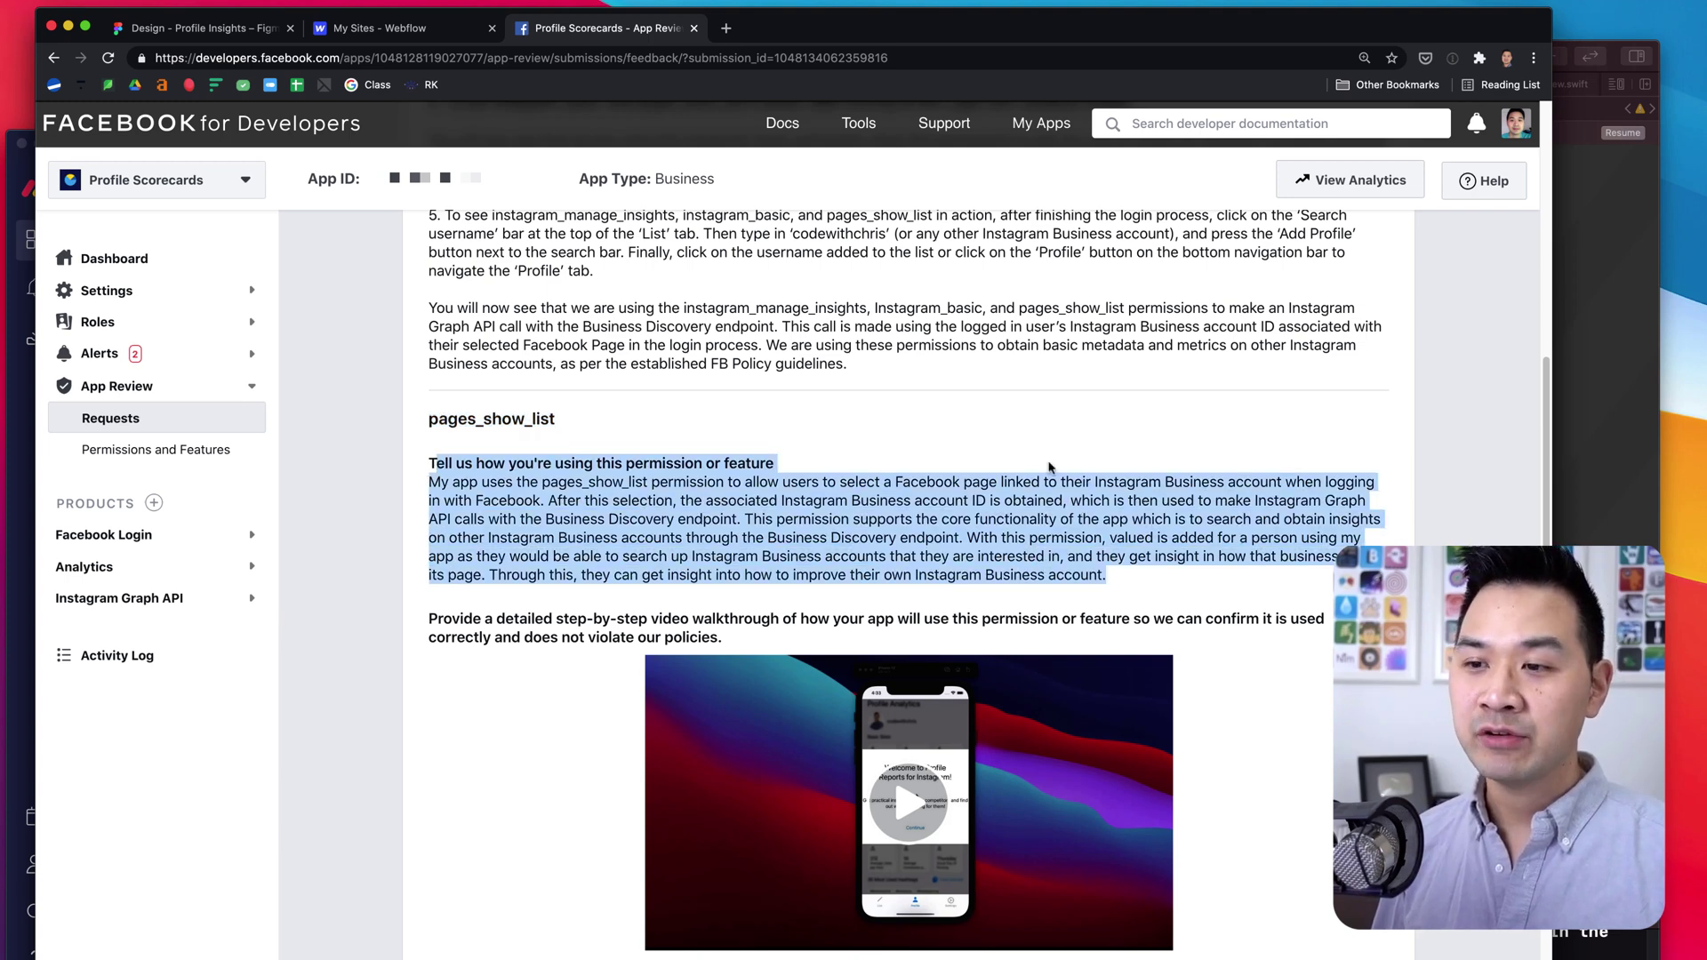
Read on through the instagram_manage_insights explanation, then switch to the Profile Insights Figma file.
{"action": "scroll", "coordinate": [1080, 563], "scroll_direction": "down", "scroll_amount": 2}
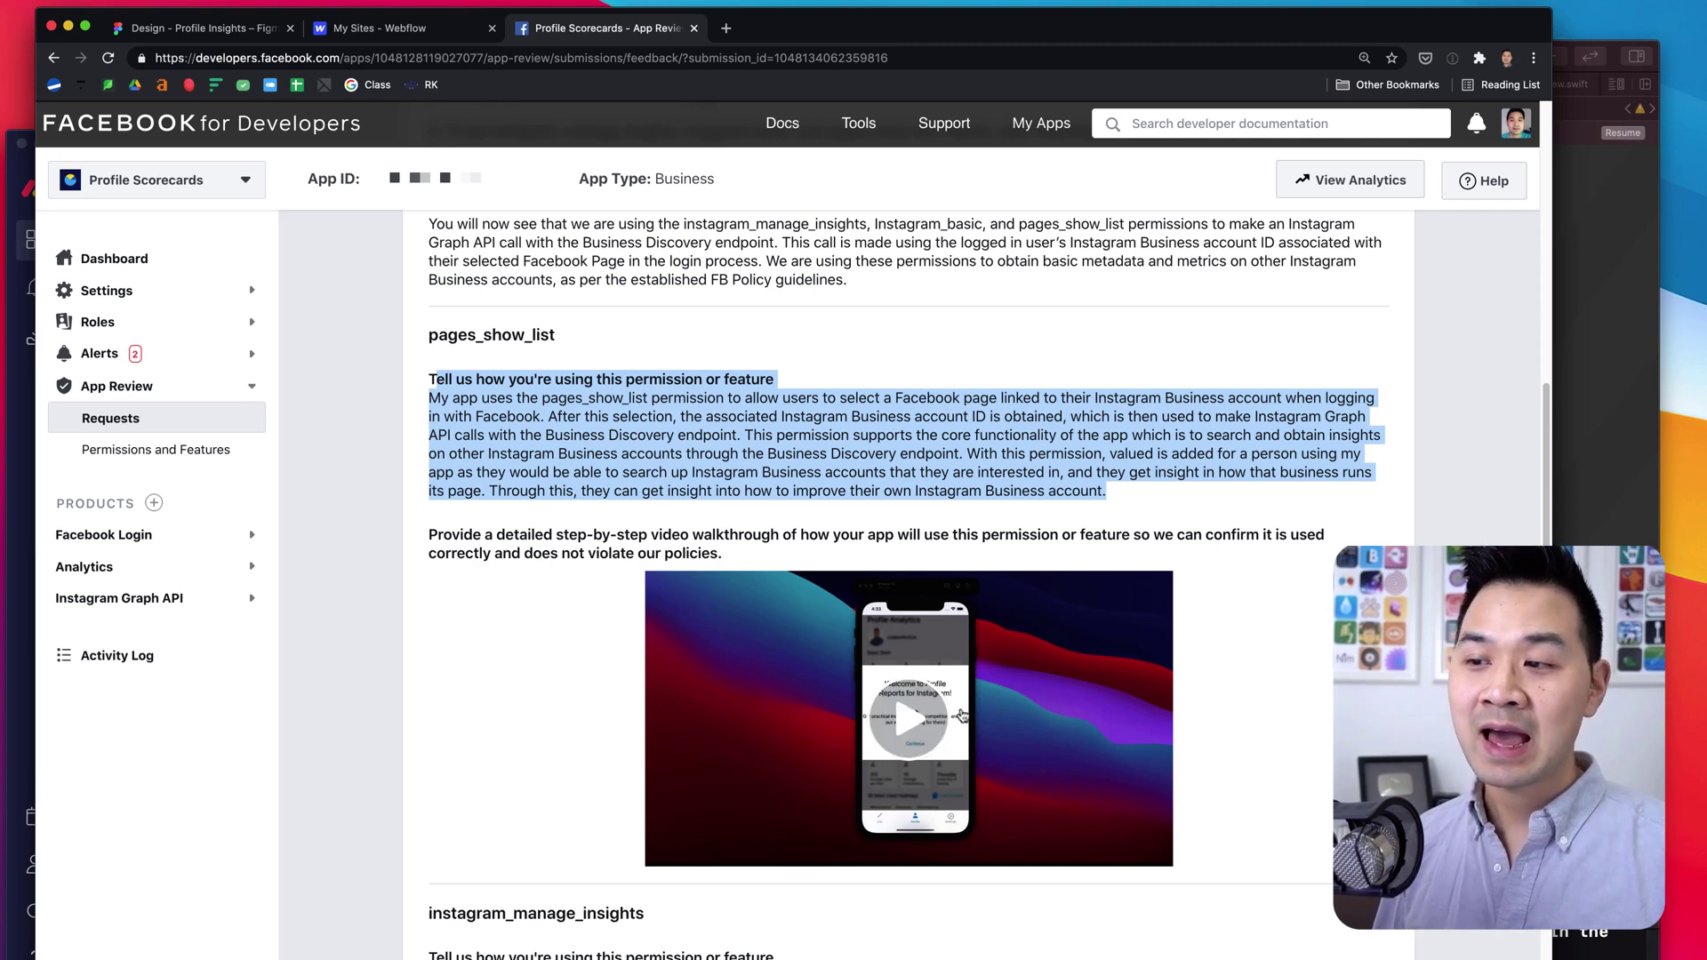
{"action": "scroll", "coordinate": [1289, 683], "scroll_direction": "down", "scroll_amount": 4}
{"action": "scroll", "coordinate": [1295, 678], "scroll_direction": "down", "scroll_amount": 3}
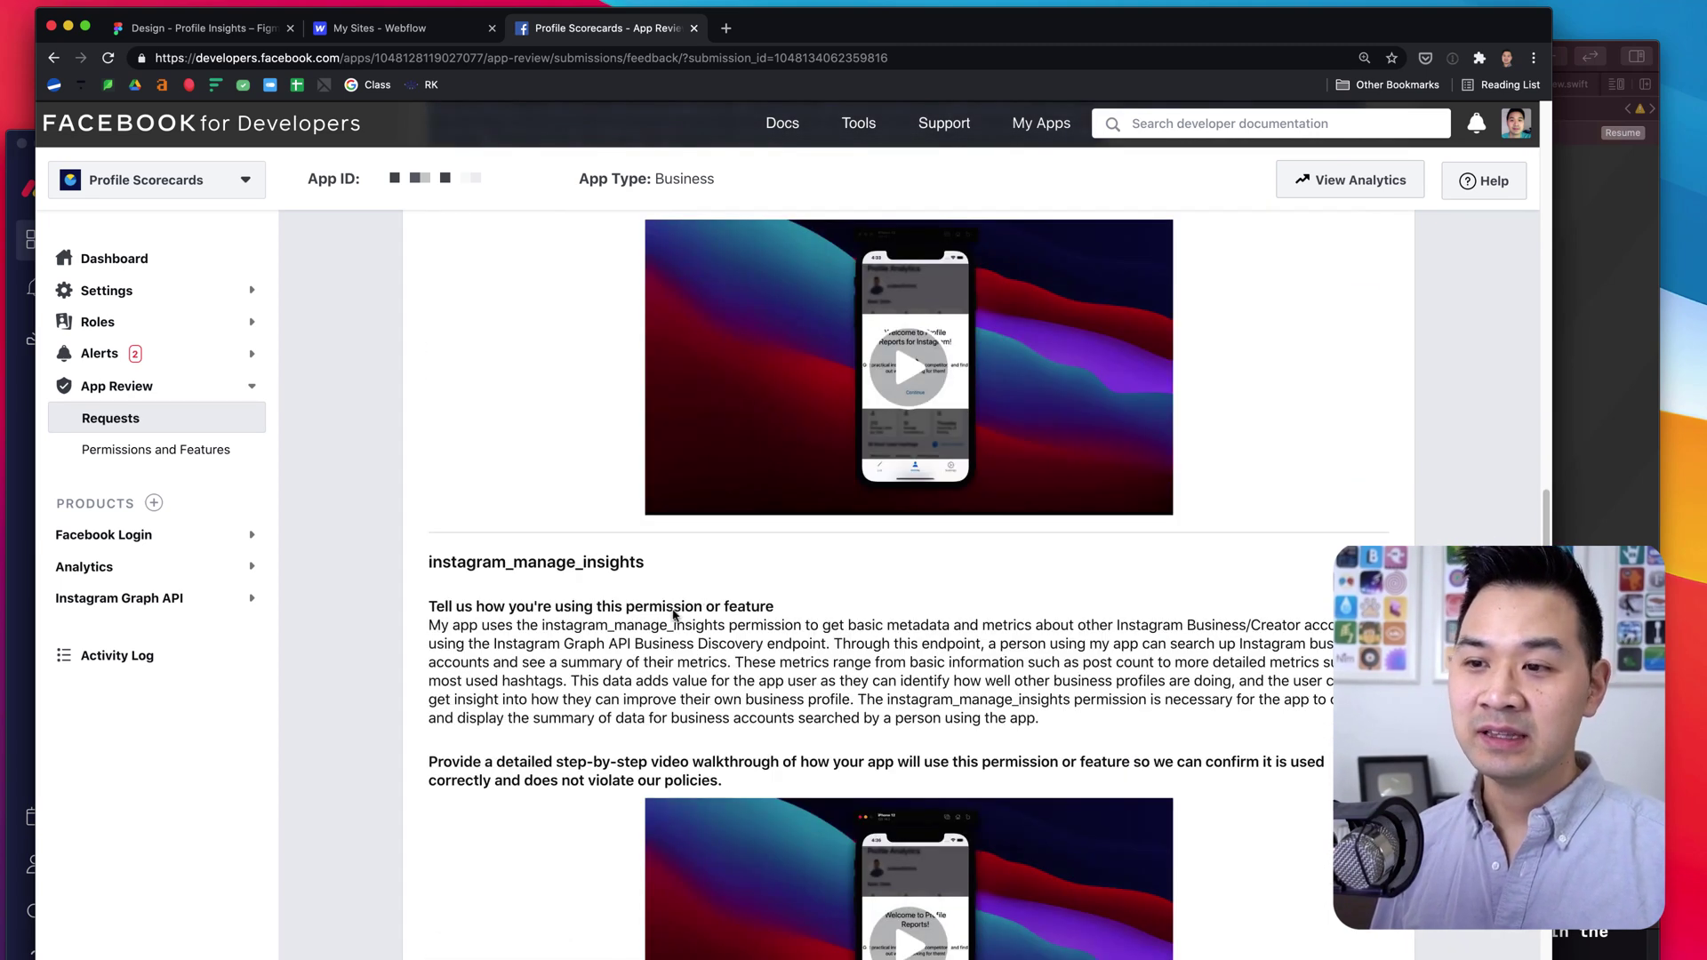
{"action": "scroll", "coordinate": [630, 596], "scroll_direction": "down", "scroll_amount": 1}
{"action": "double_click", "coordinate": [489, 520]}
{"action": "scroll", "coordinate": [514, 607], "scroll_direction": "down", "scroll_amount": 7}
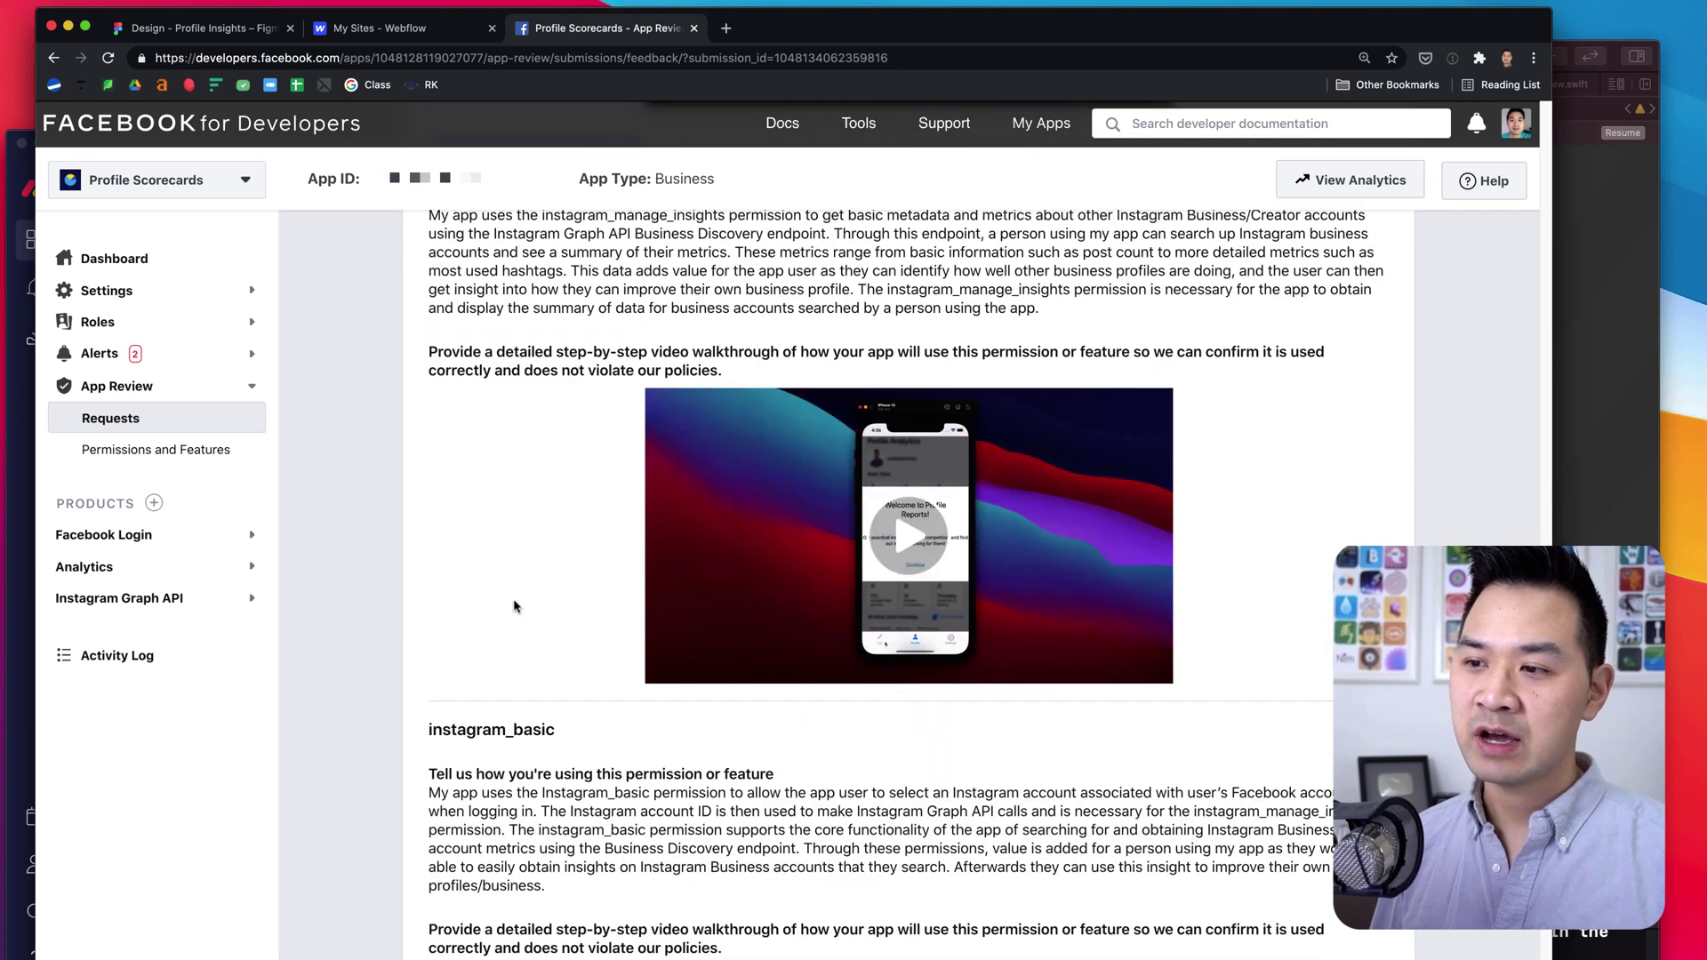
{"action": "scroll", "coordinate": [514, 606], "scroll_direction": "down", "scroll_amount": 7}
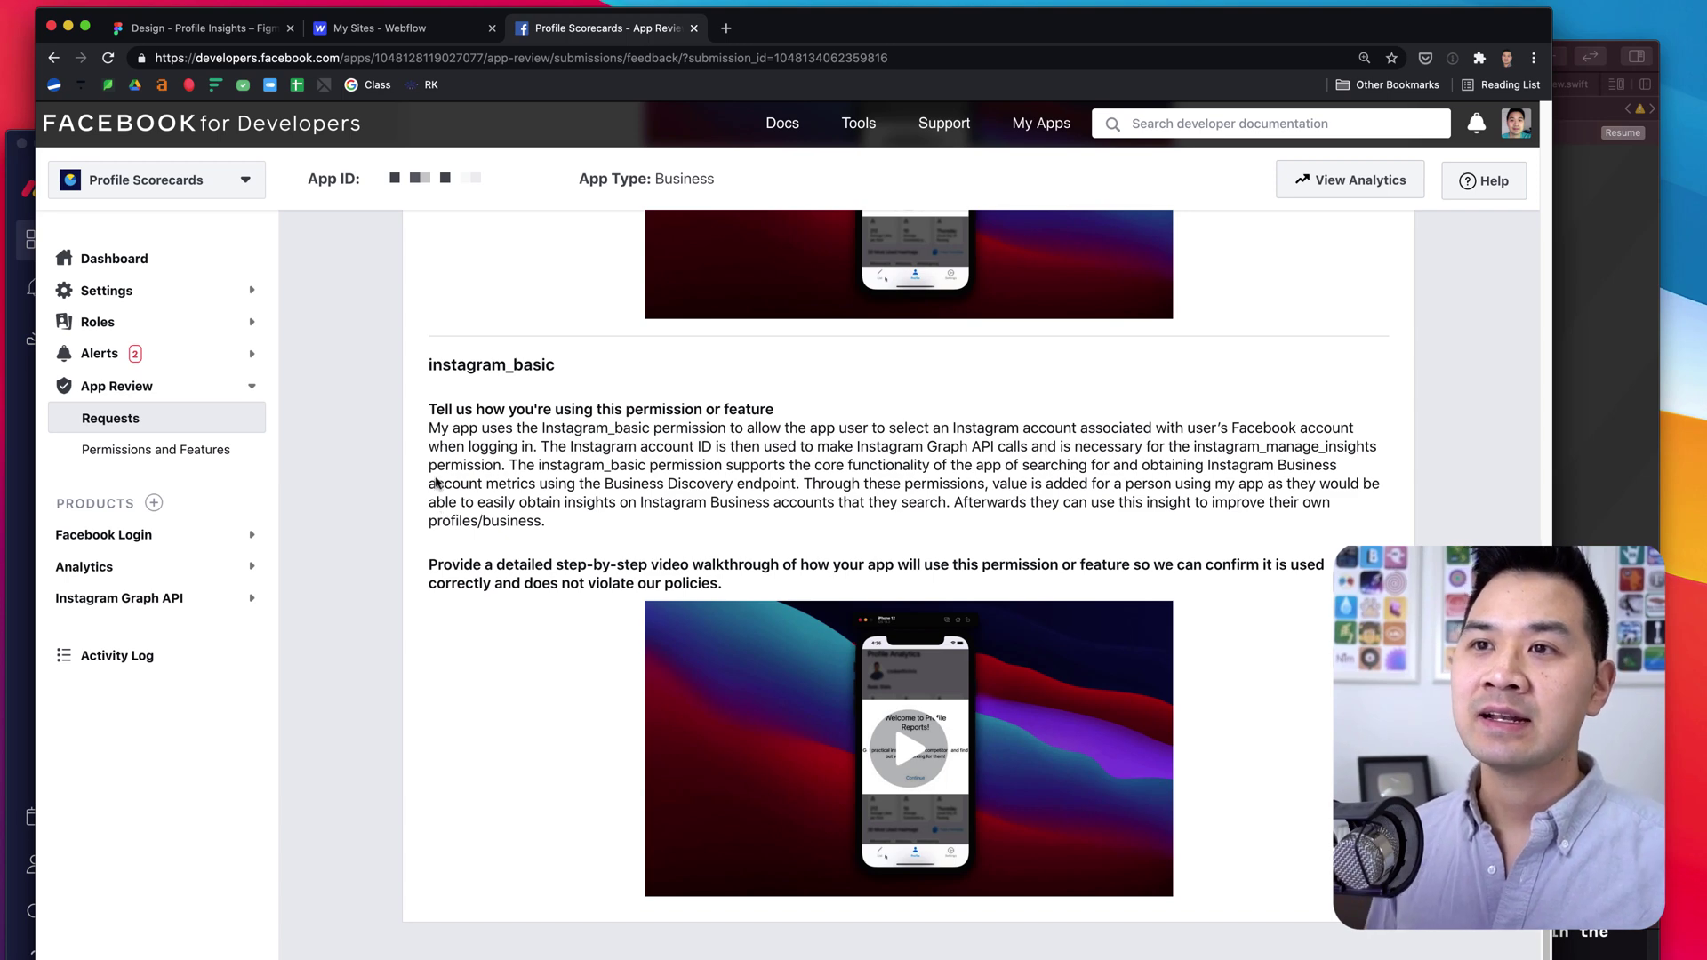
{"action": "left_click", "coordinate": [196, 27]}
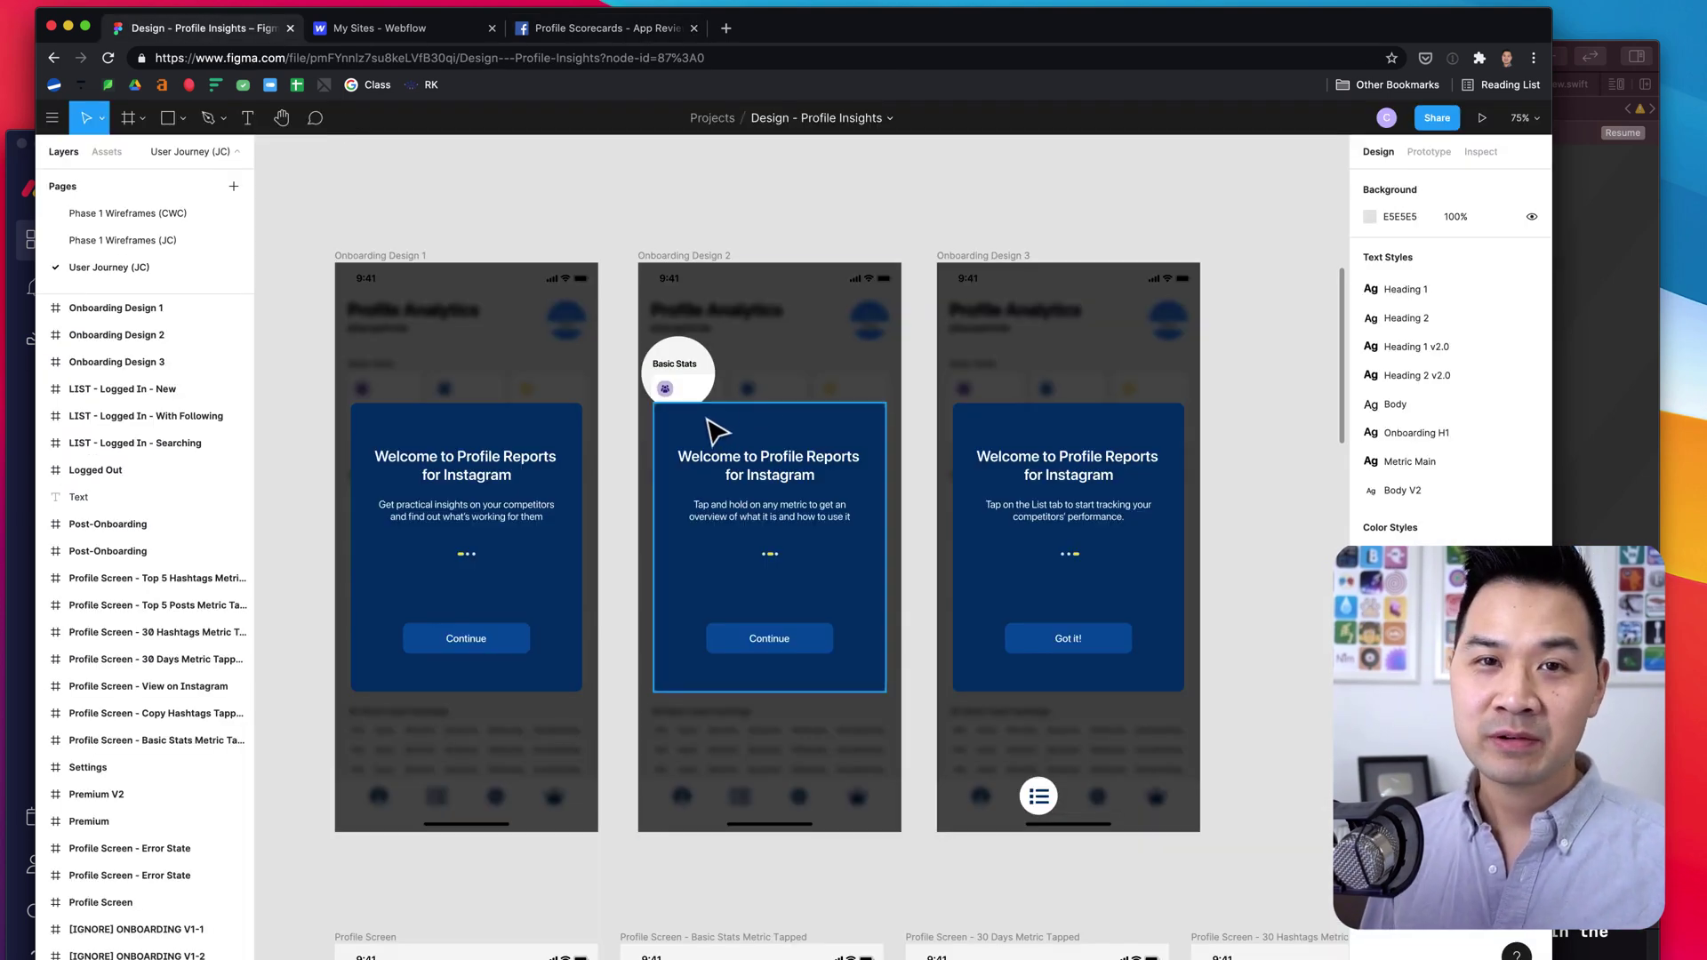
Review the Onboarding Design 2 frame zoomed out to 48%, then bring up the Webflow sites dashboard.
{"action": "left_click", "coordinate": [665, 366]}
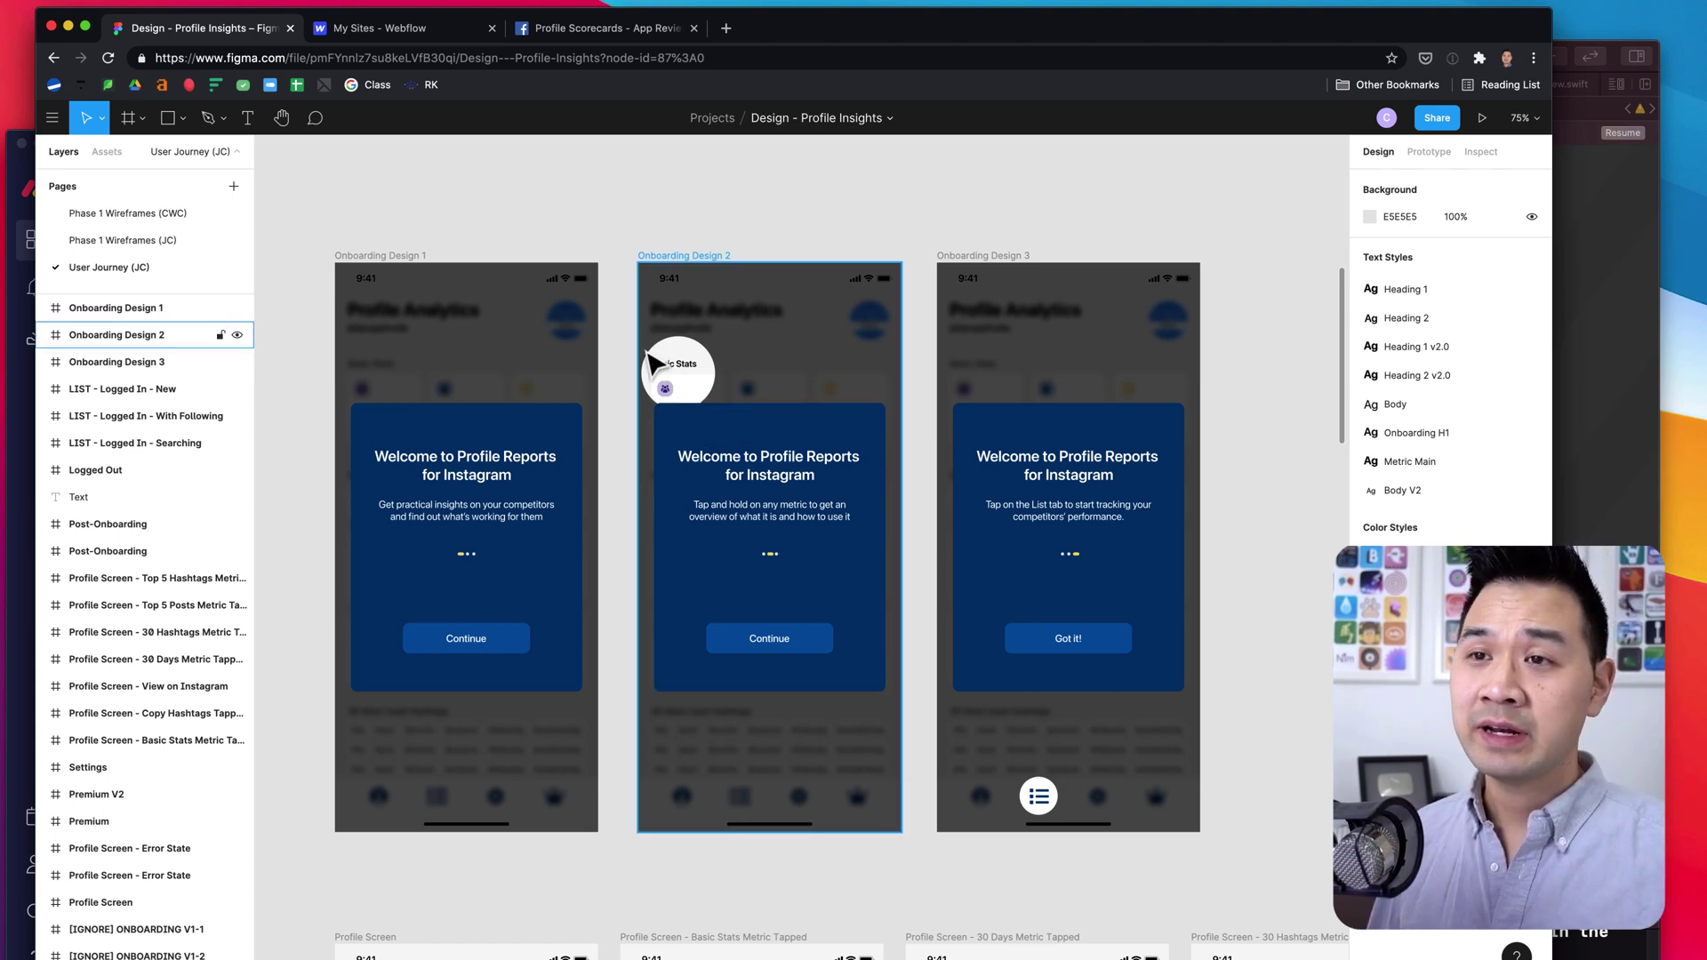
{"action": "key", "text": "Escape"}
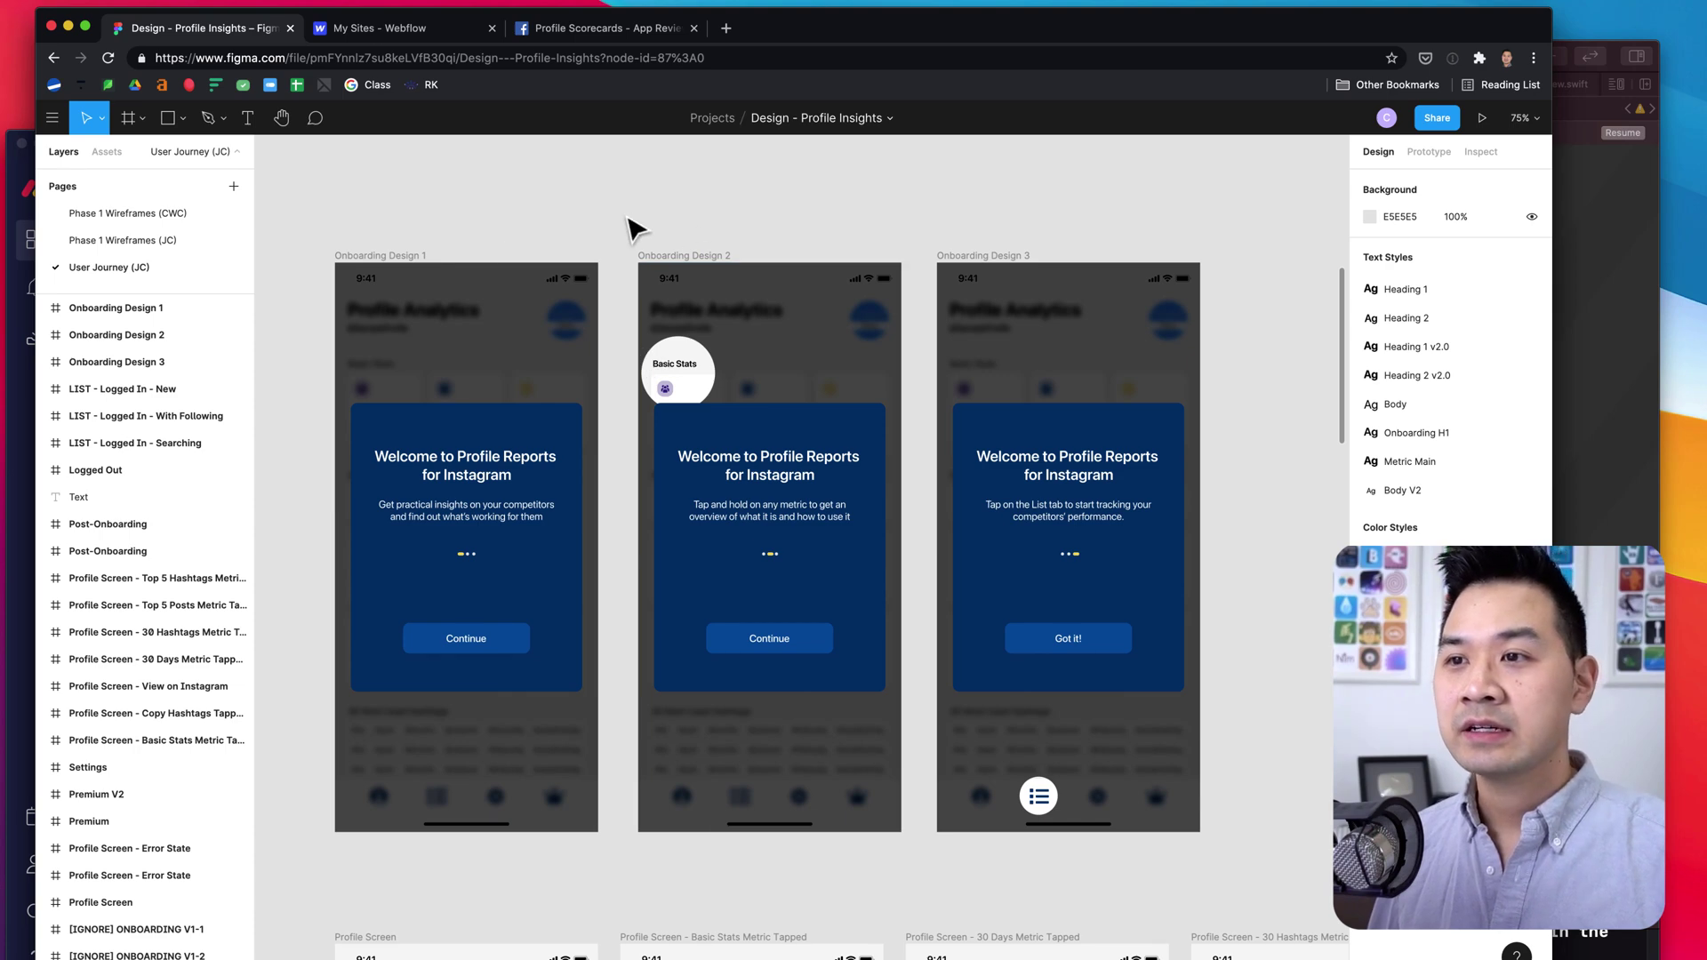
{"action": "scroll", "coordinate": [633, 230], "scroll_direction": "down", "scroll_amount": 3}
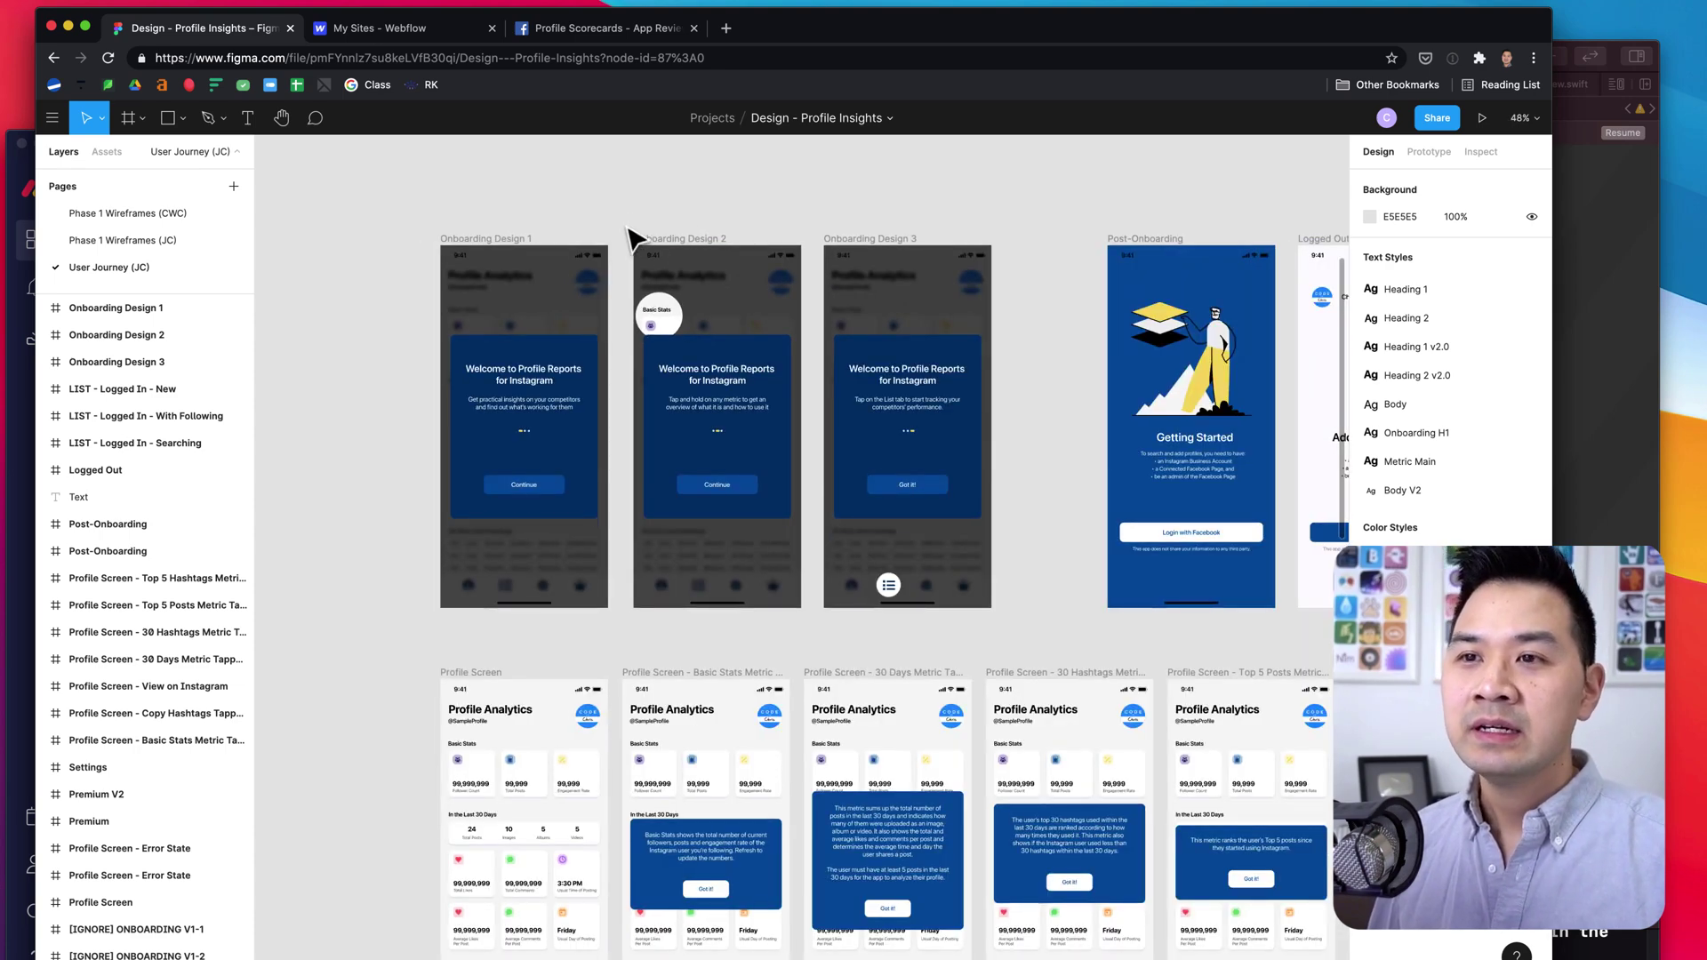
{"action": "scroll", "coordinate": [633, 239], "scroll_direction": "right", "scroll_amount": 3}
{"action": "scroll", "coordinate": [633, 238], "scroll_direction": "down", "scroll_amount": 1}
{"action": "left_click", "coordinate": [633, 238]}
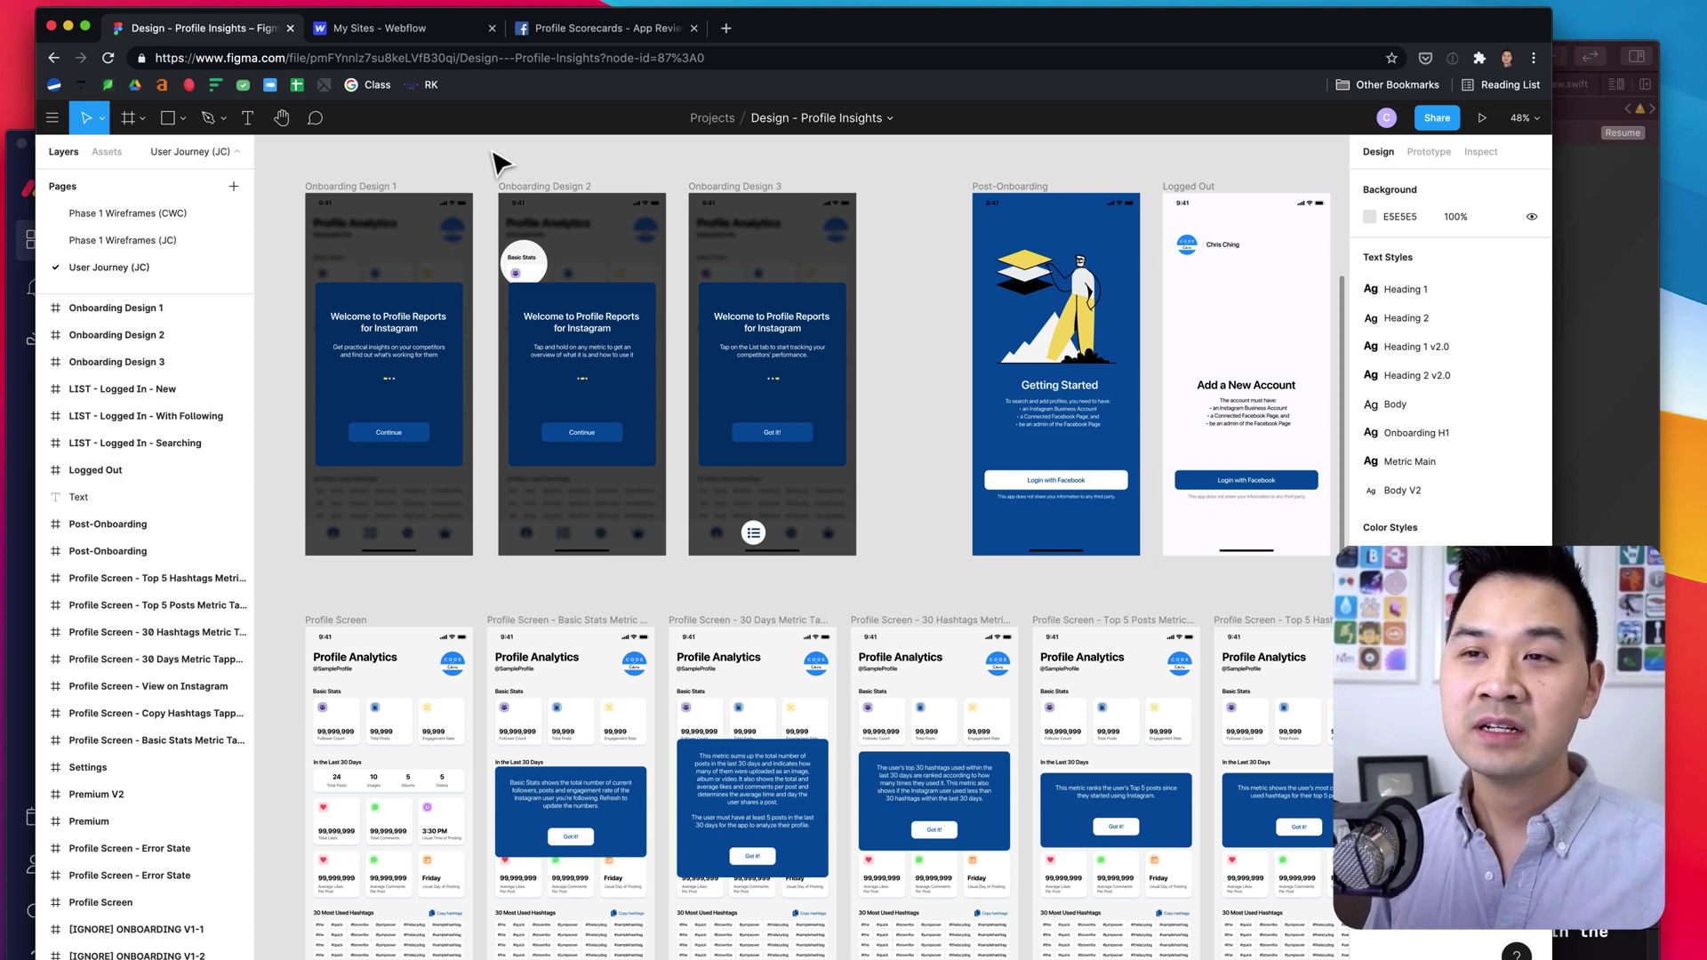
{"action": "left_click", "coordinate": [443, 37]}
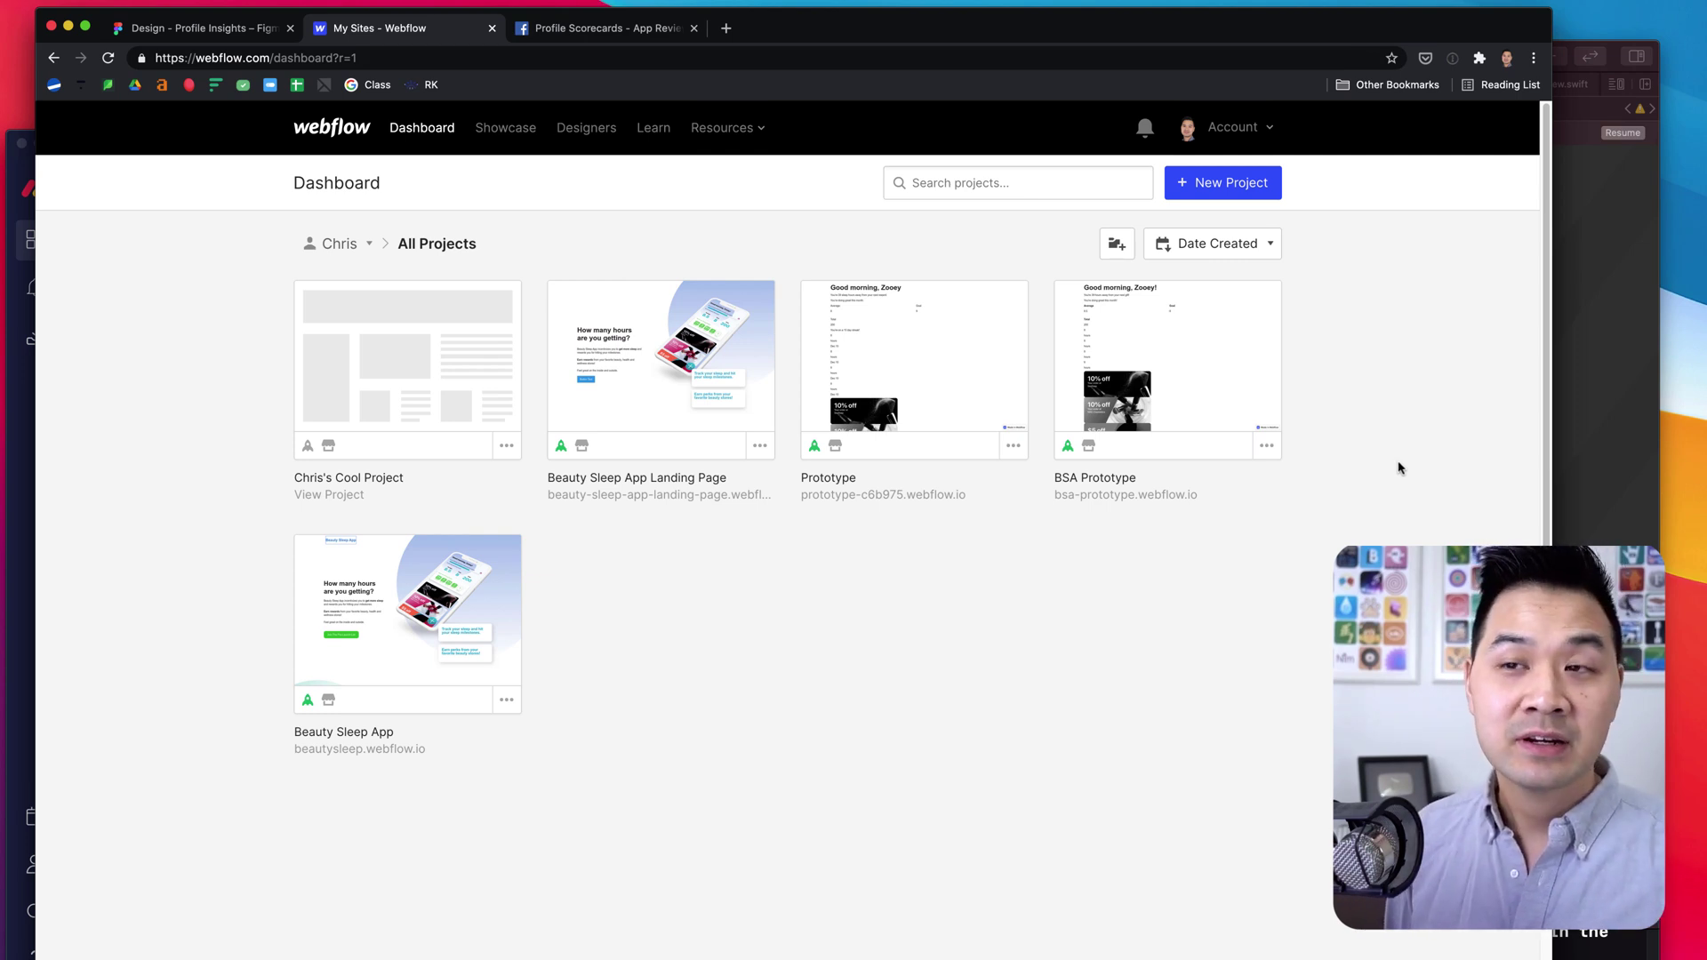
Load madeapps.io in a new browser tab to show the parked domain.
{"action": "key", "text": "super+t"}
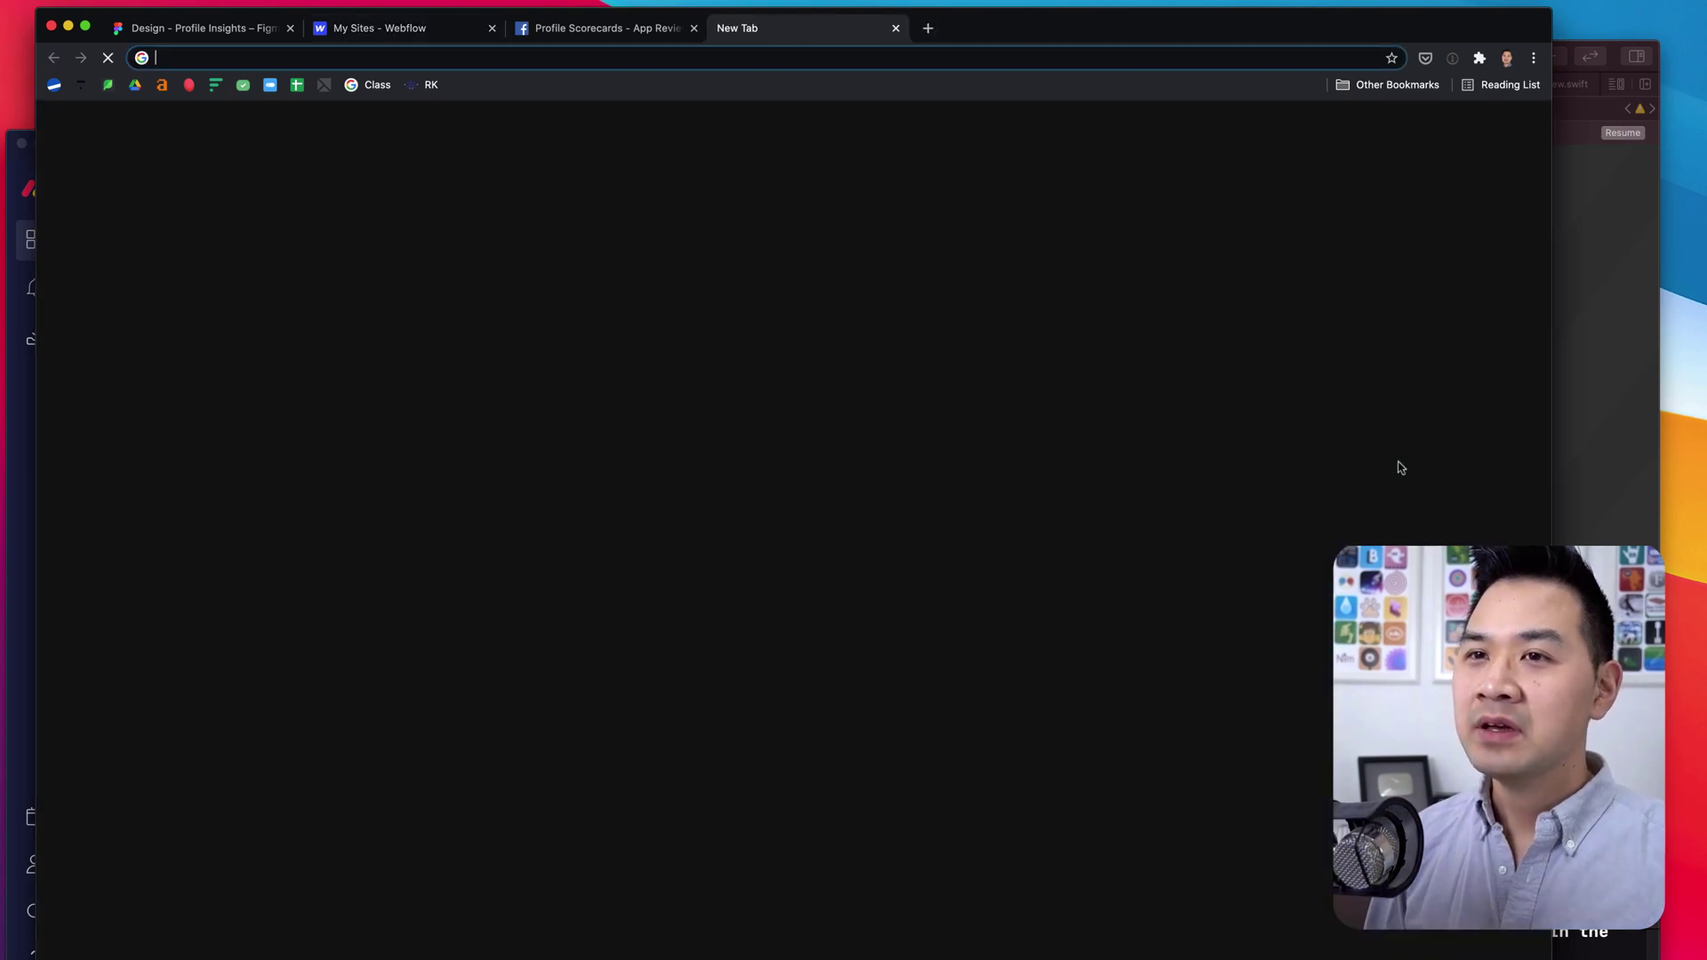
{"action": "type", "text": "madeapps.io"}
{"action": "key", "text": "Return"}
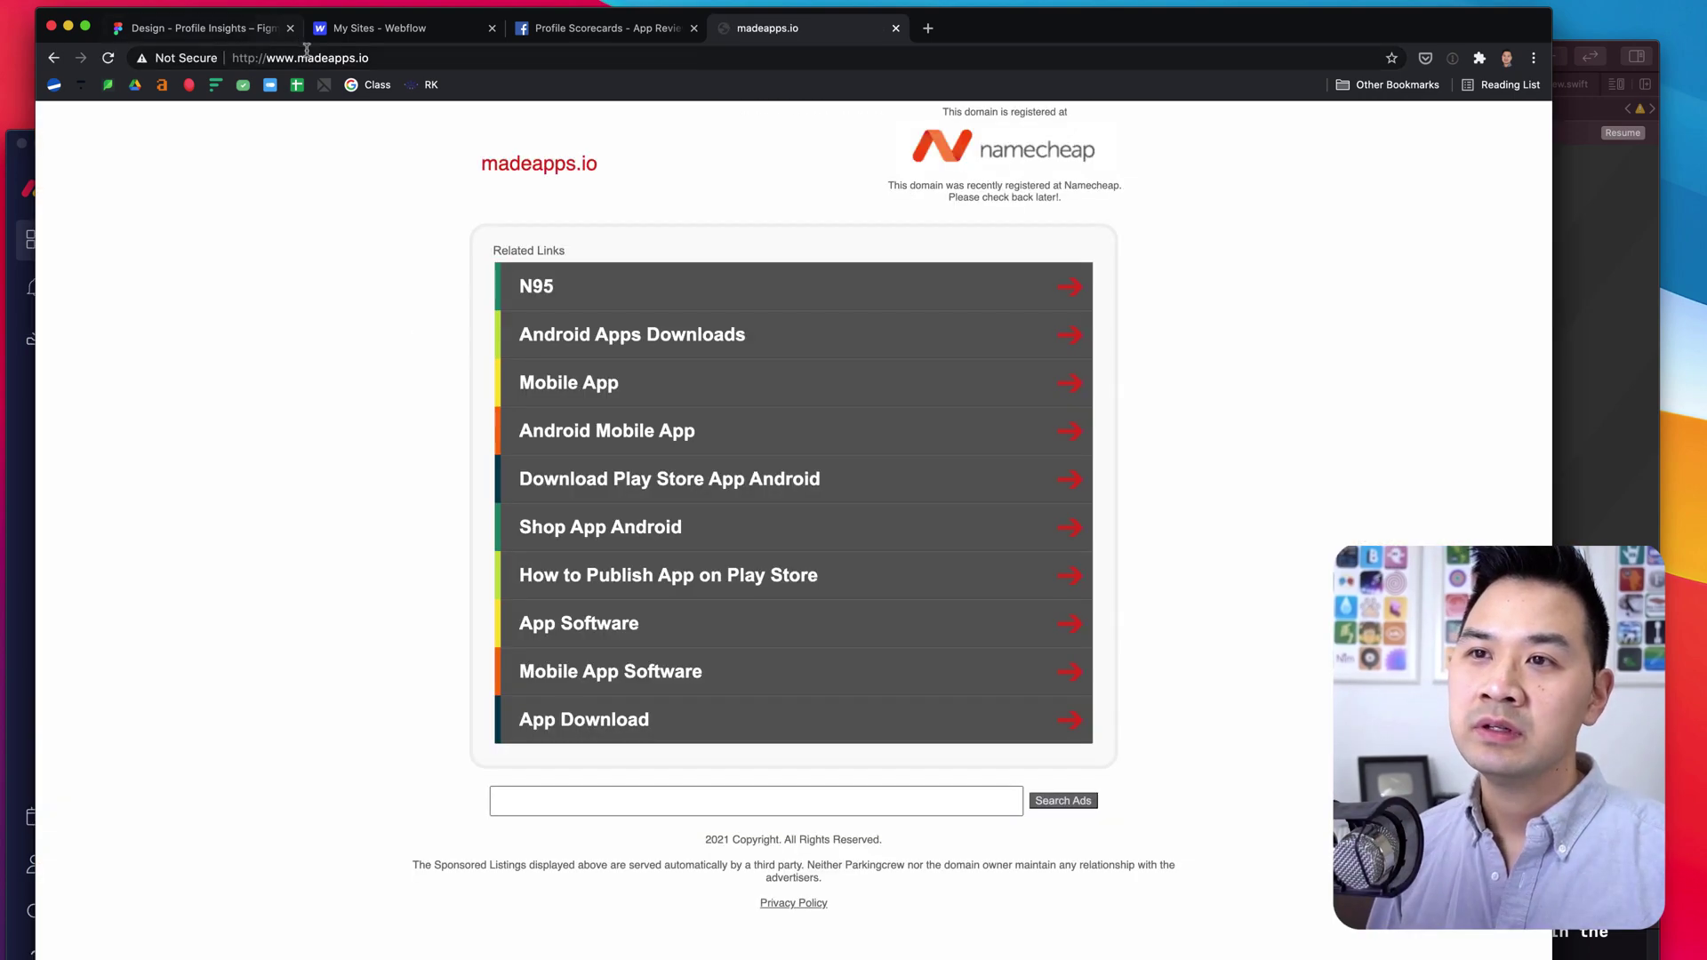
Highlight the madeapps.io domain in the address bar, then return to the Webflow dashboard.
{"action": "double_click", "coordinate": [311, 58]}
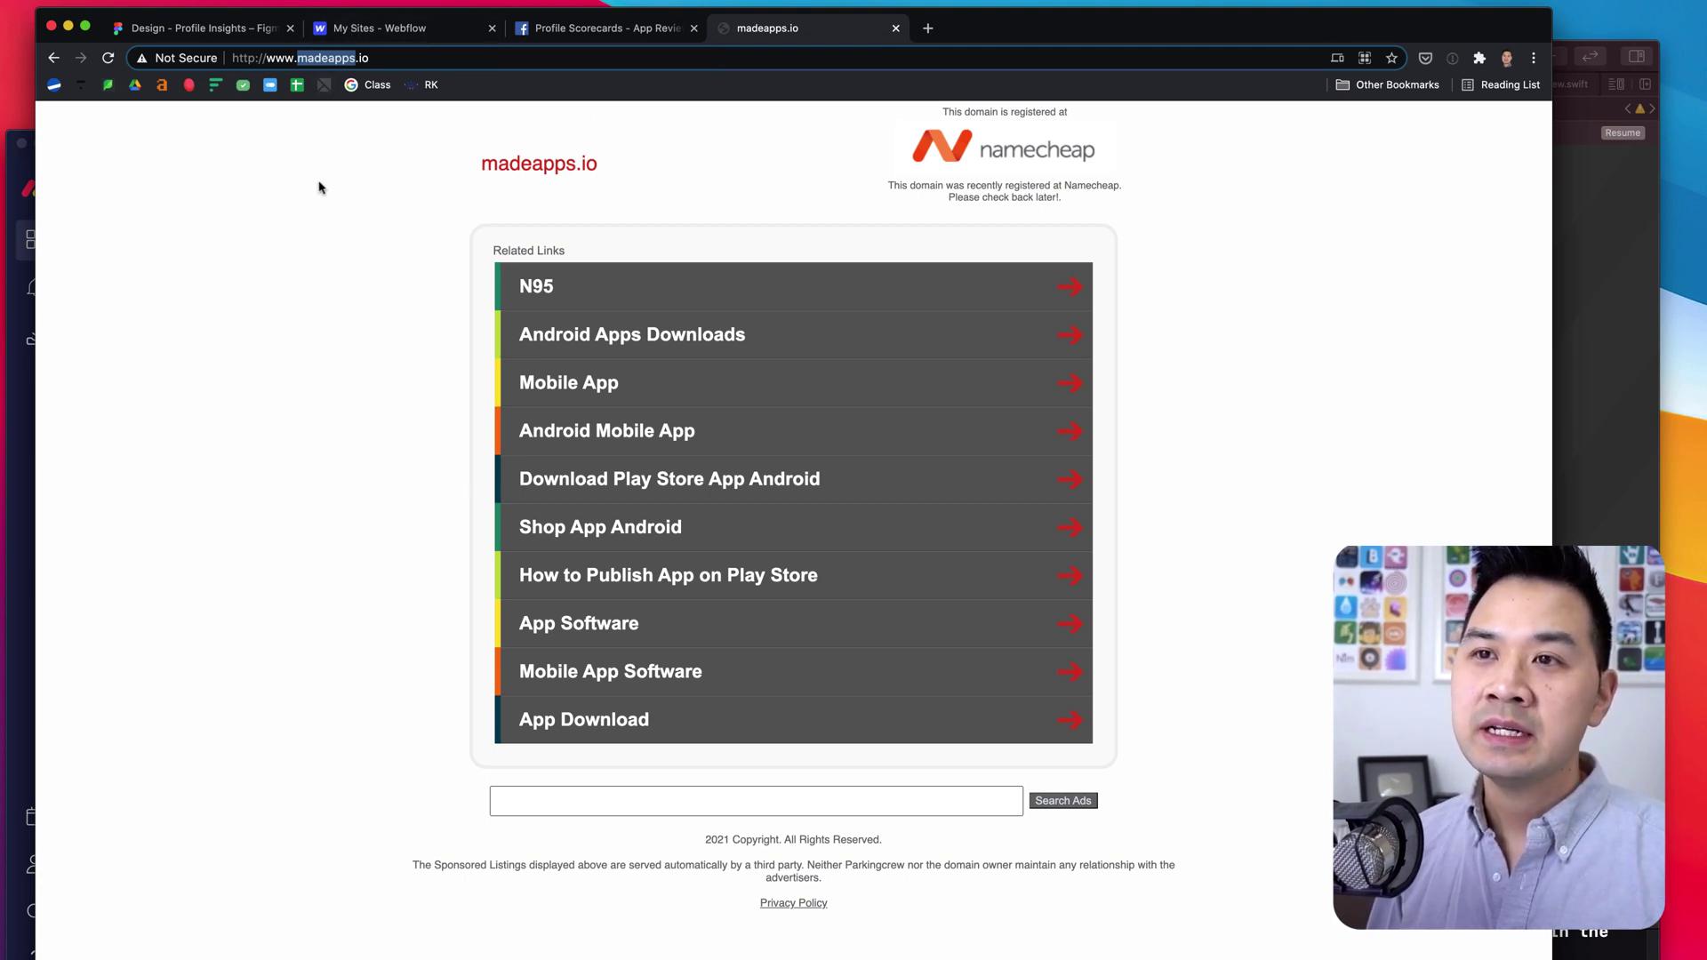
{"action": "left_click", "coordinate": [320, 187]}
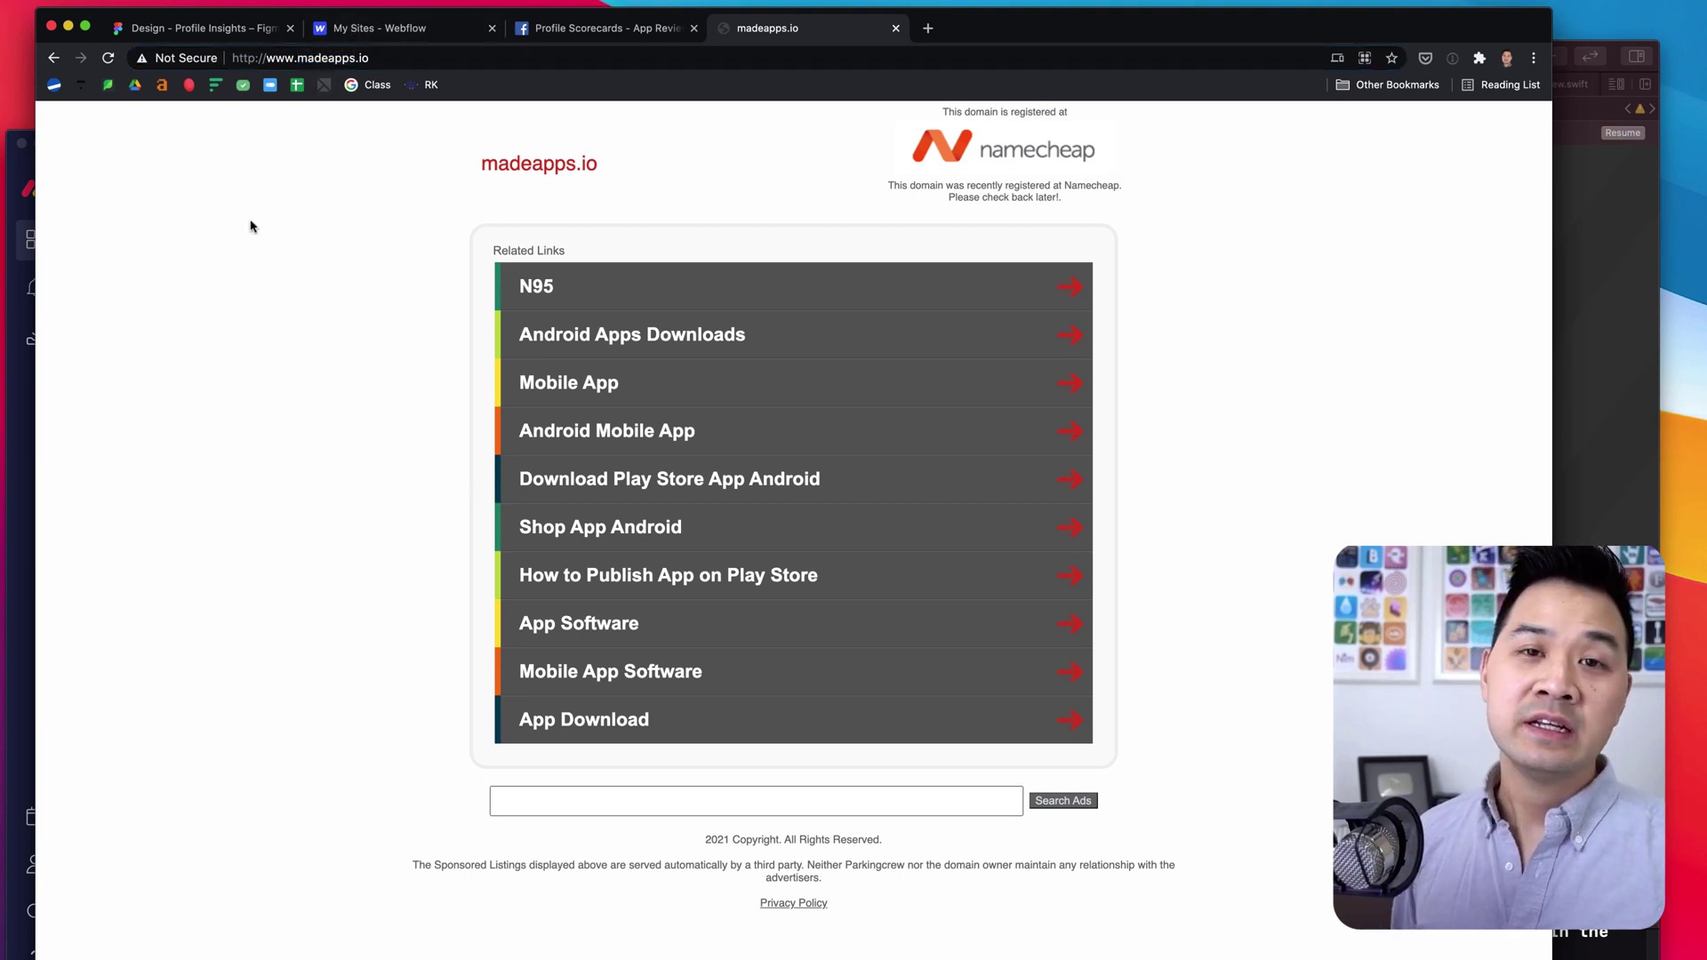
{"action": "left_click", "coordinate": [387, 32]}
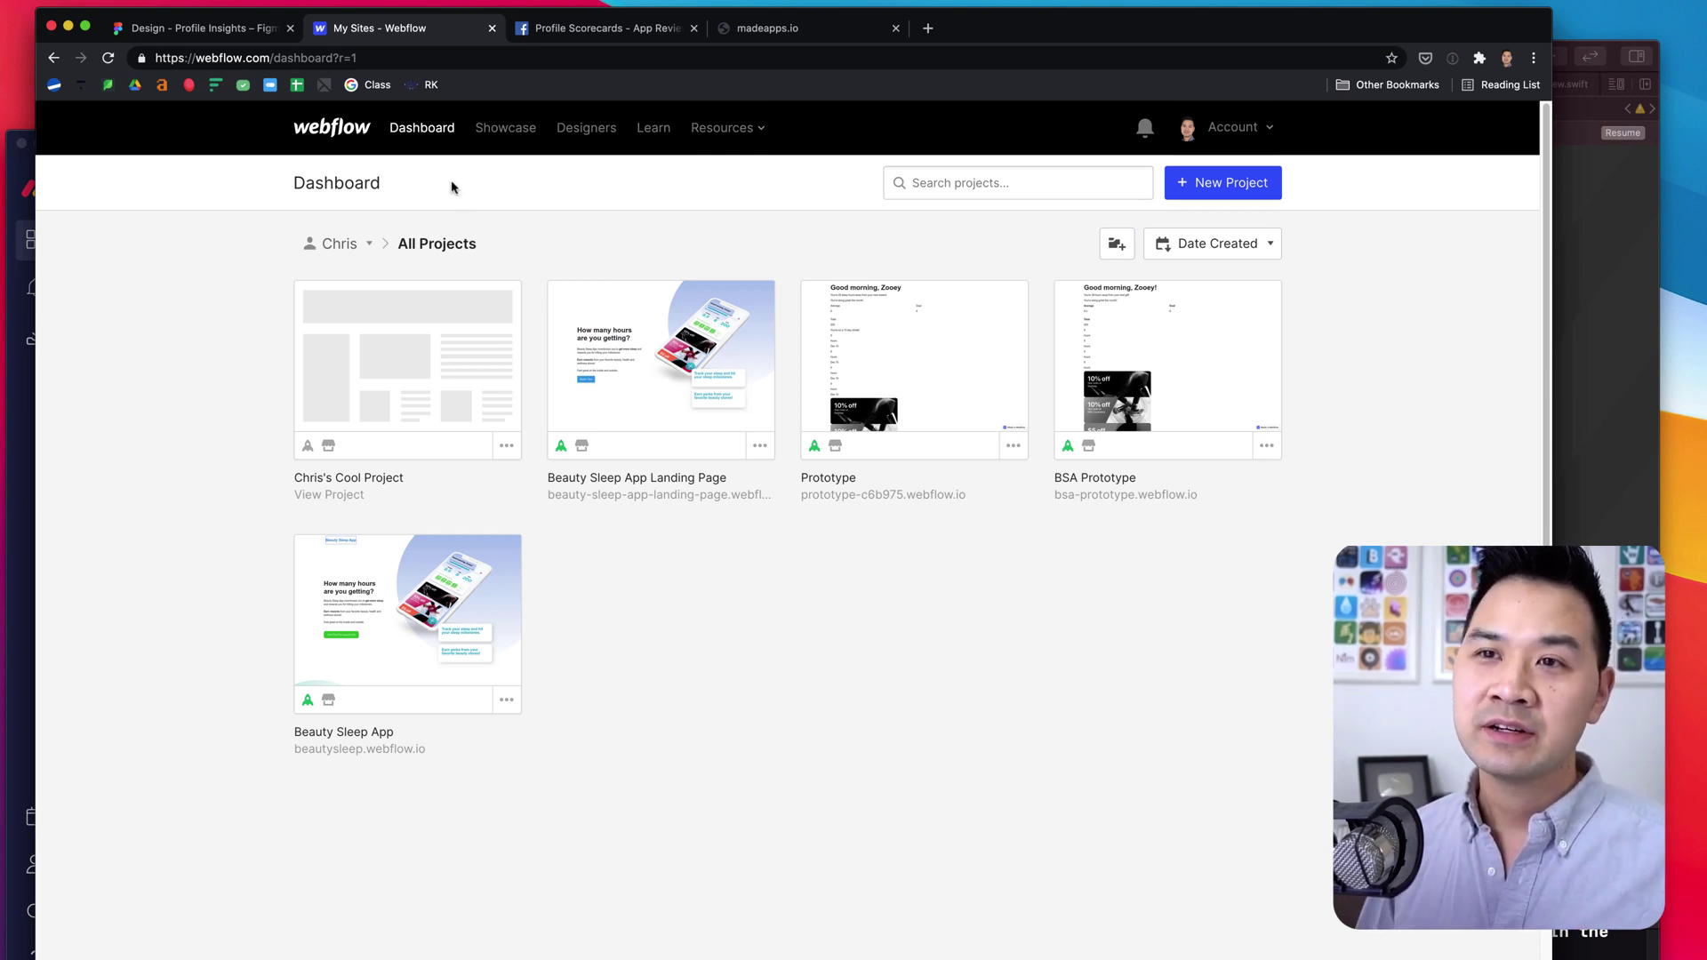
Open the Beauty Sleep App Landing Page project in the Webflow Designer.
{"action": "mouse_move", "coordinate": [337, 315]}
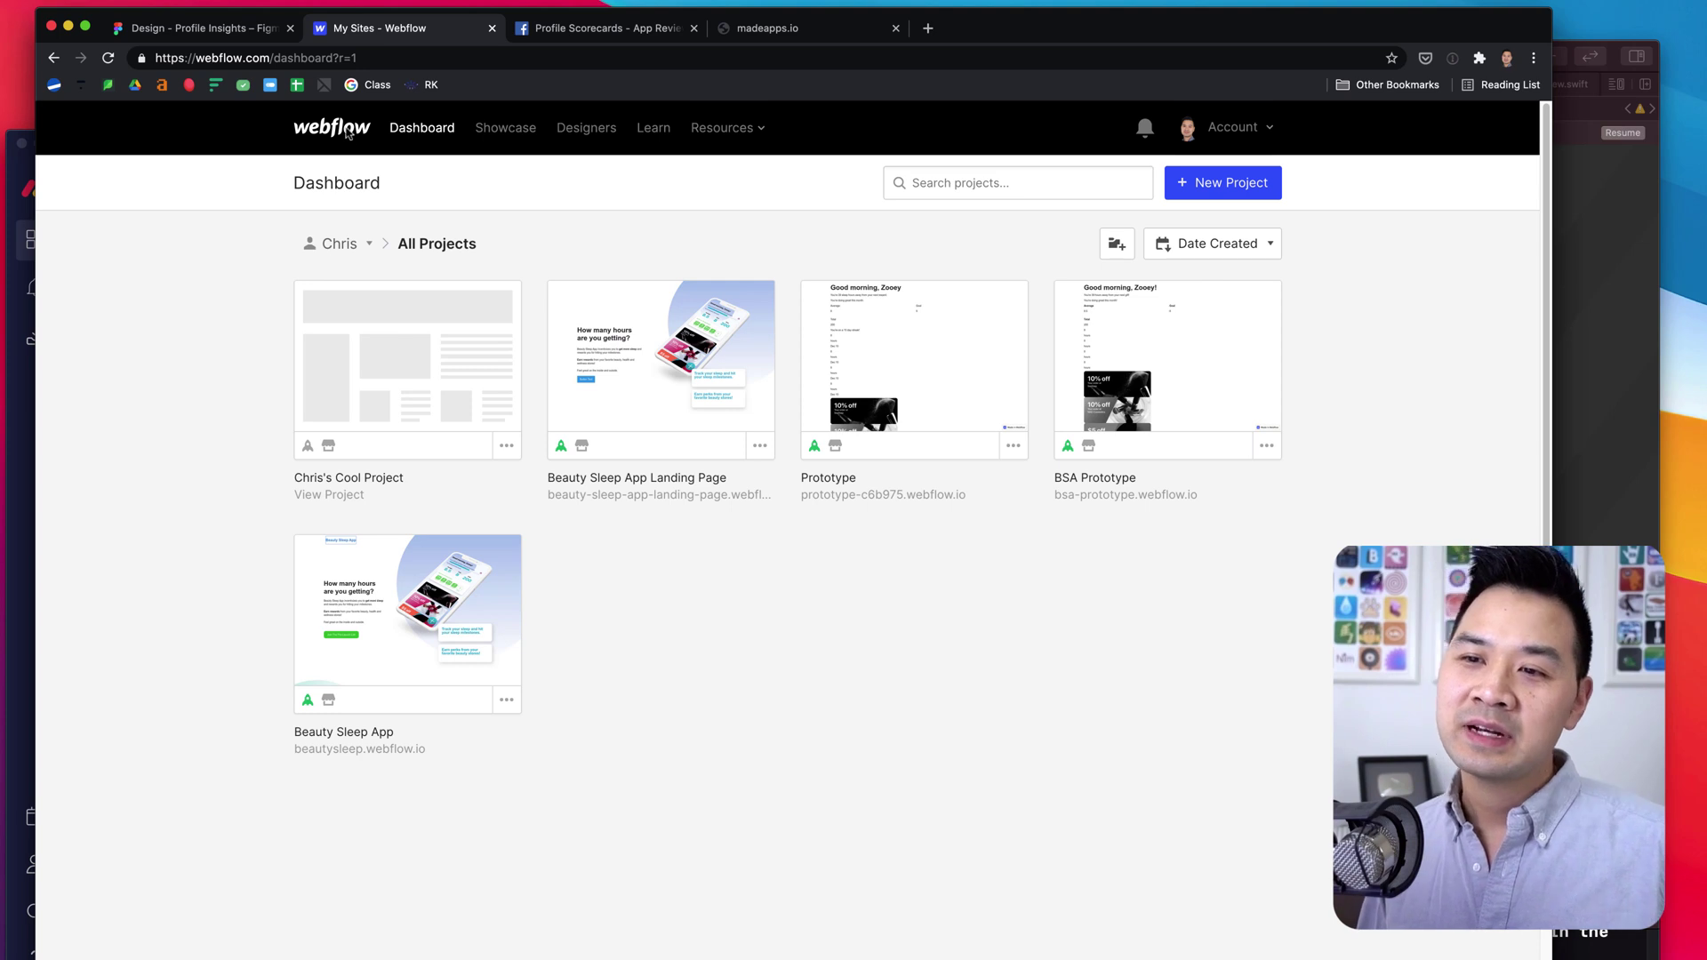
{"action": "mouse_move", "coordinate": [588, 408]}
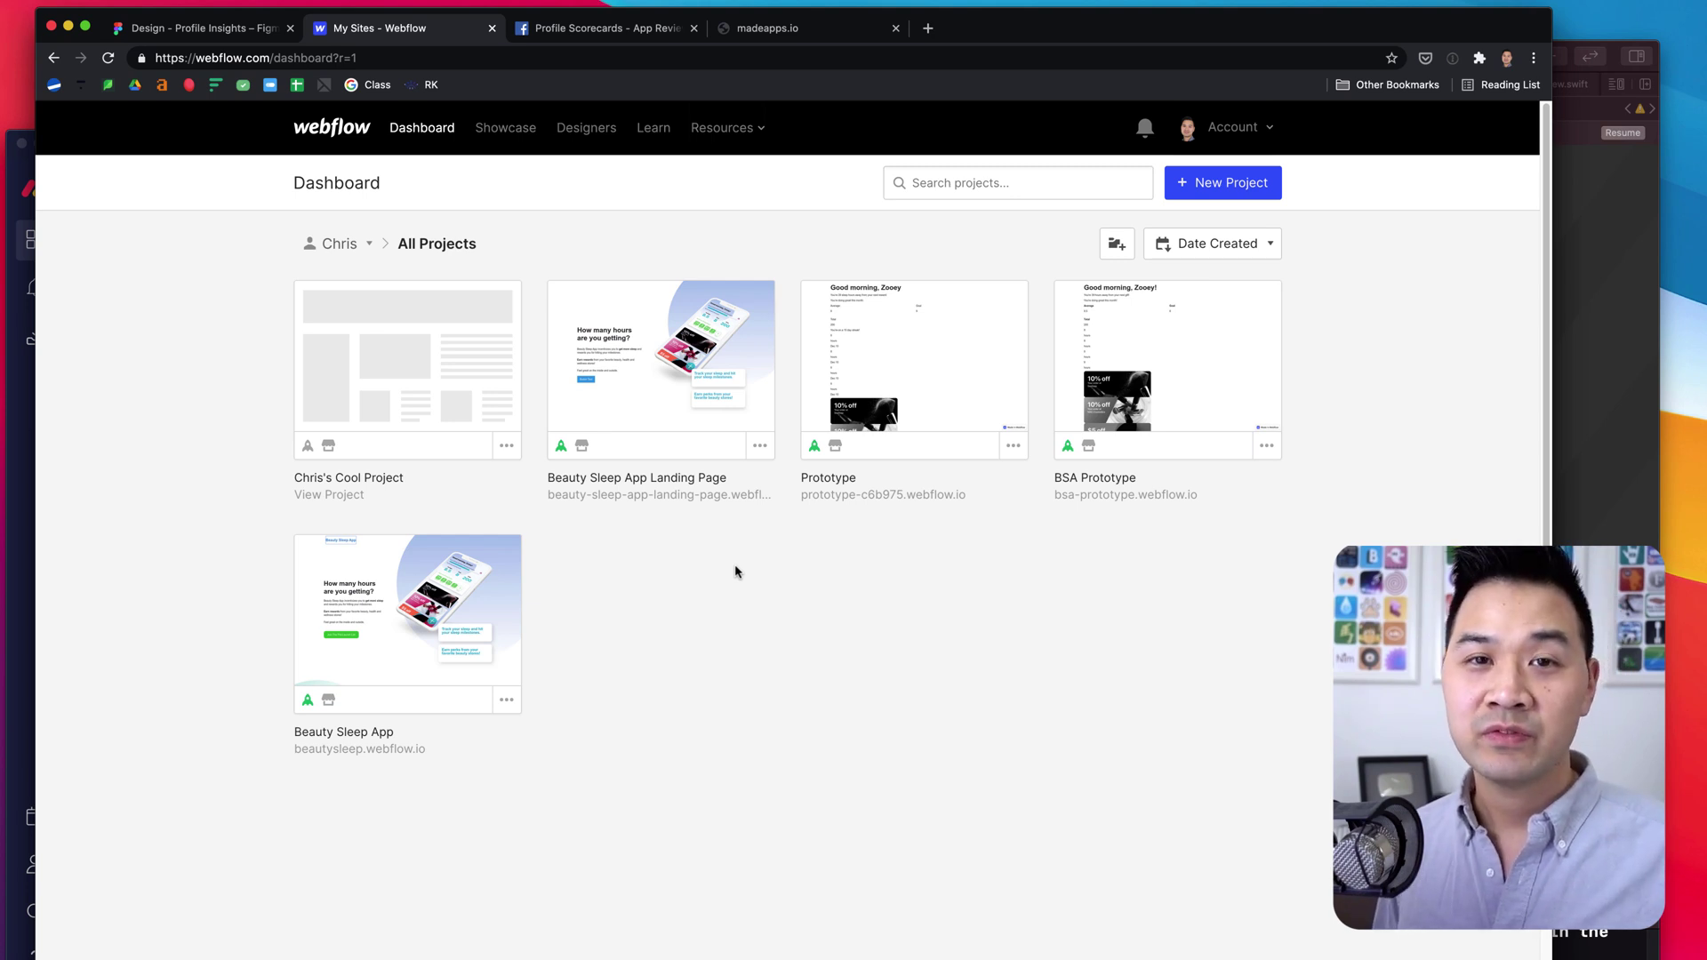
{"action": "mouse_move", "coordinate": [655, 317]}
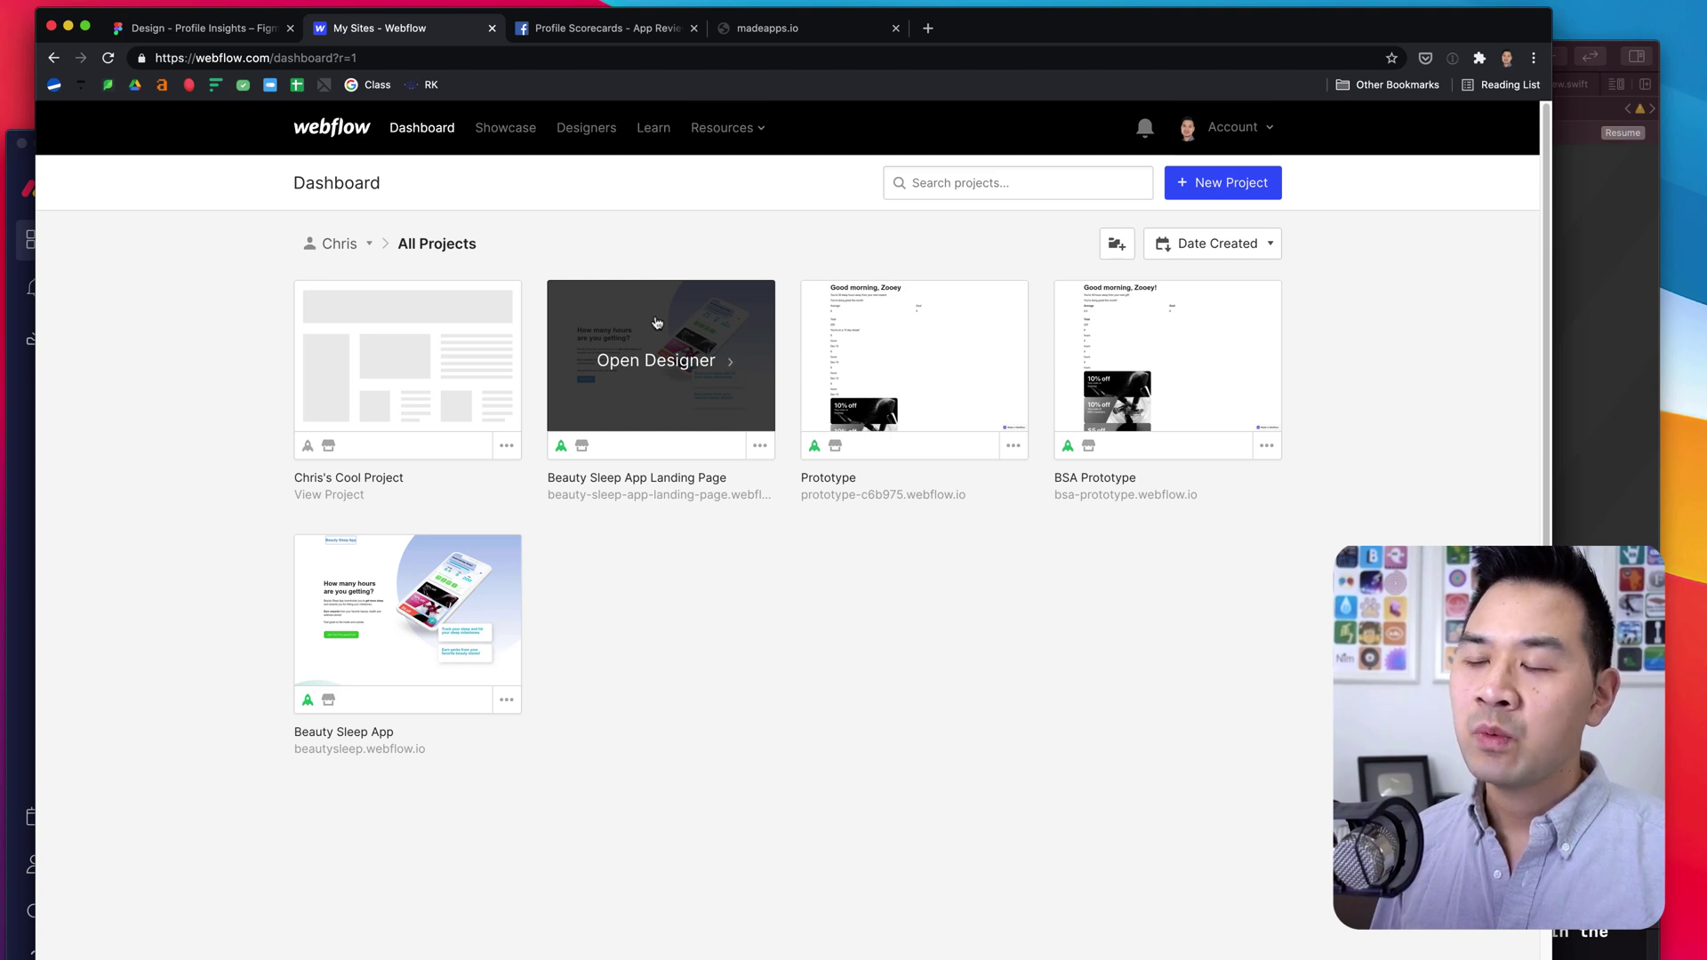
{"action": "left_click", "coordinate": [665, 358]}
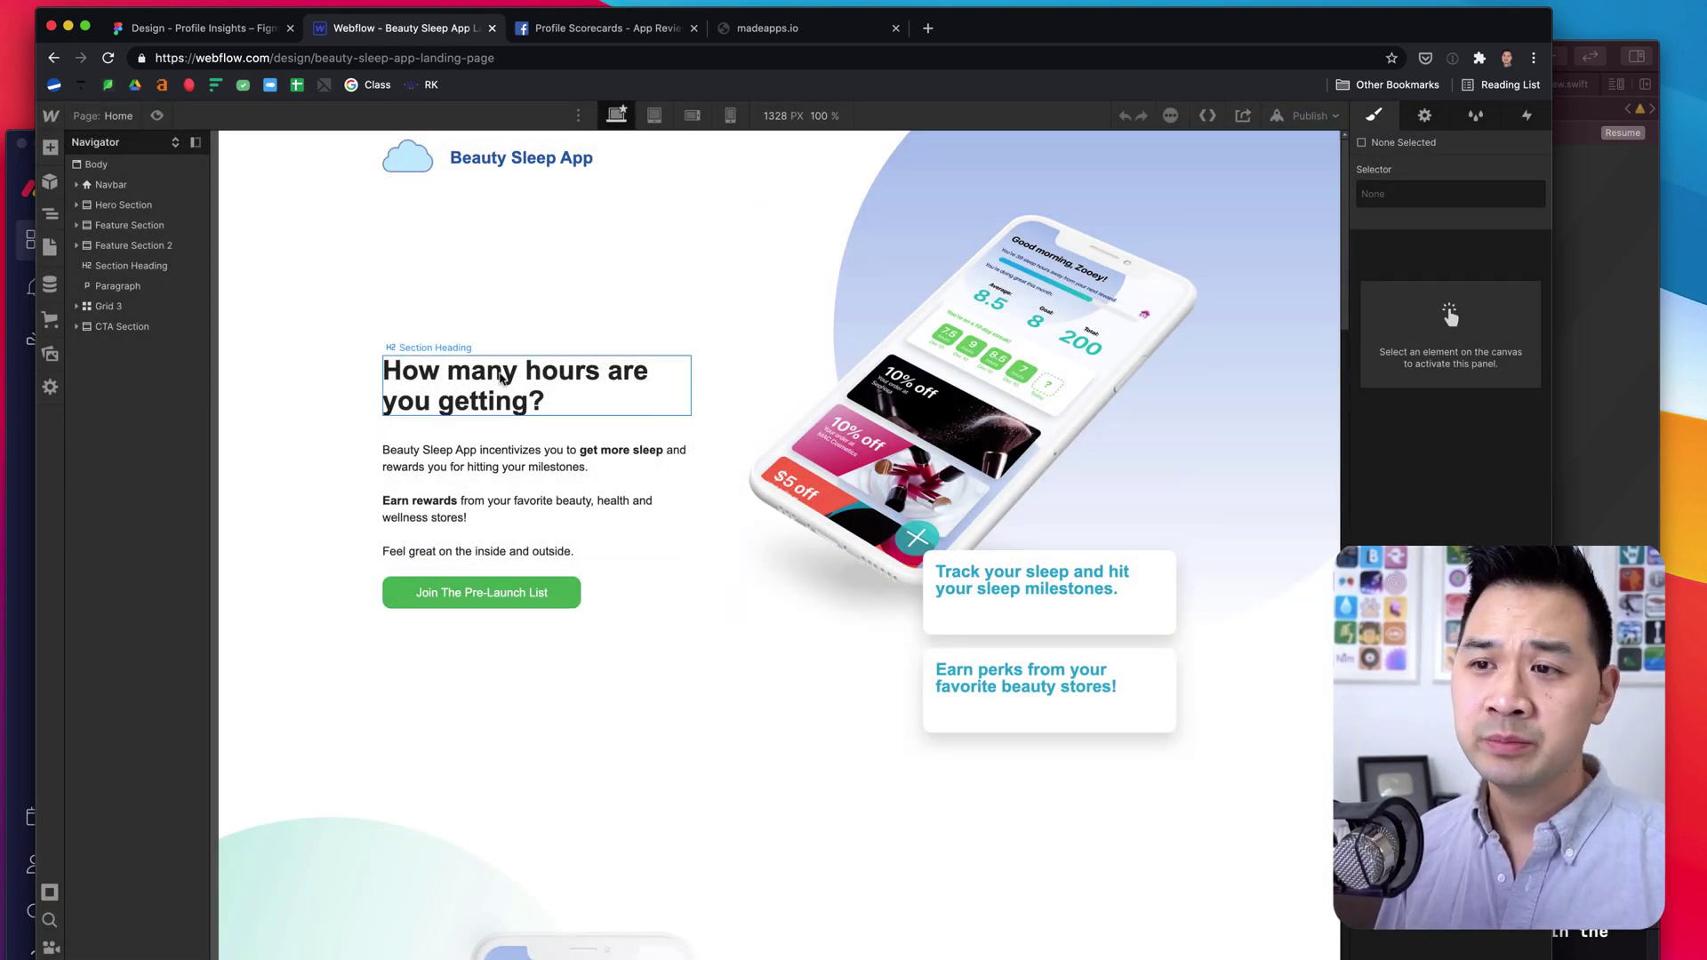
Select the hero heading, phone image and Join The Pre-Launch List button, then return to Profile Insights in Figma.
{"action": "left_click", "coordinate": [501, 378]}
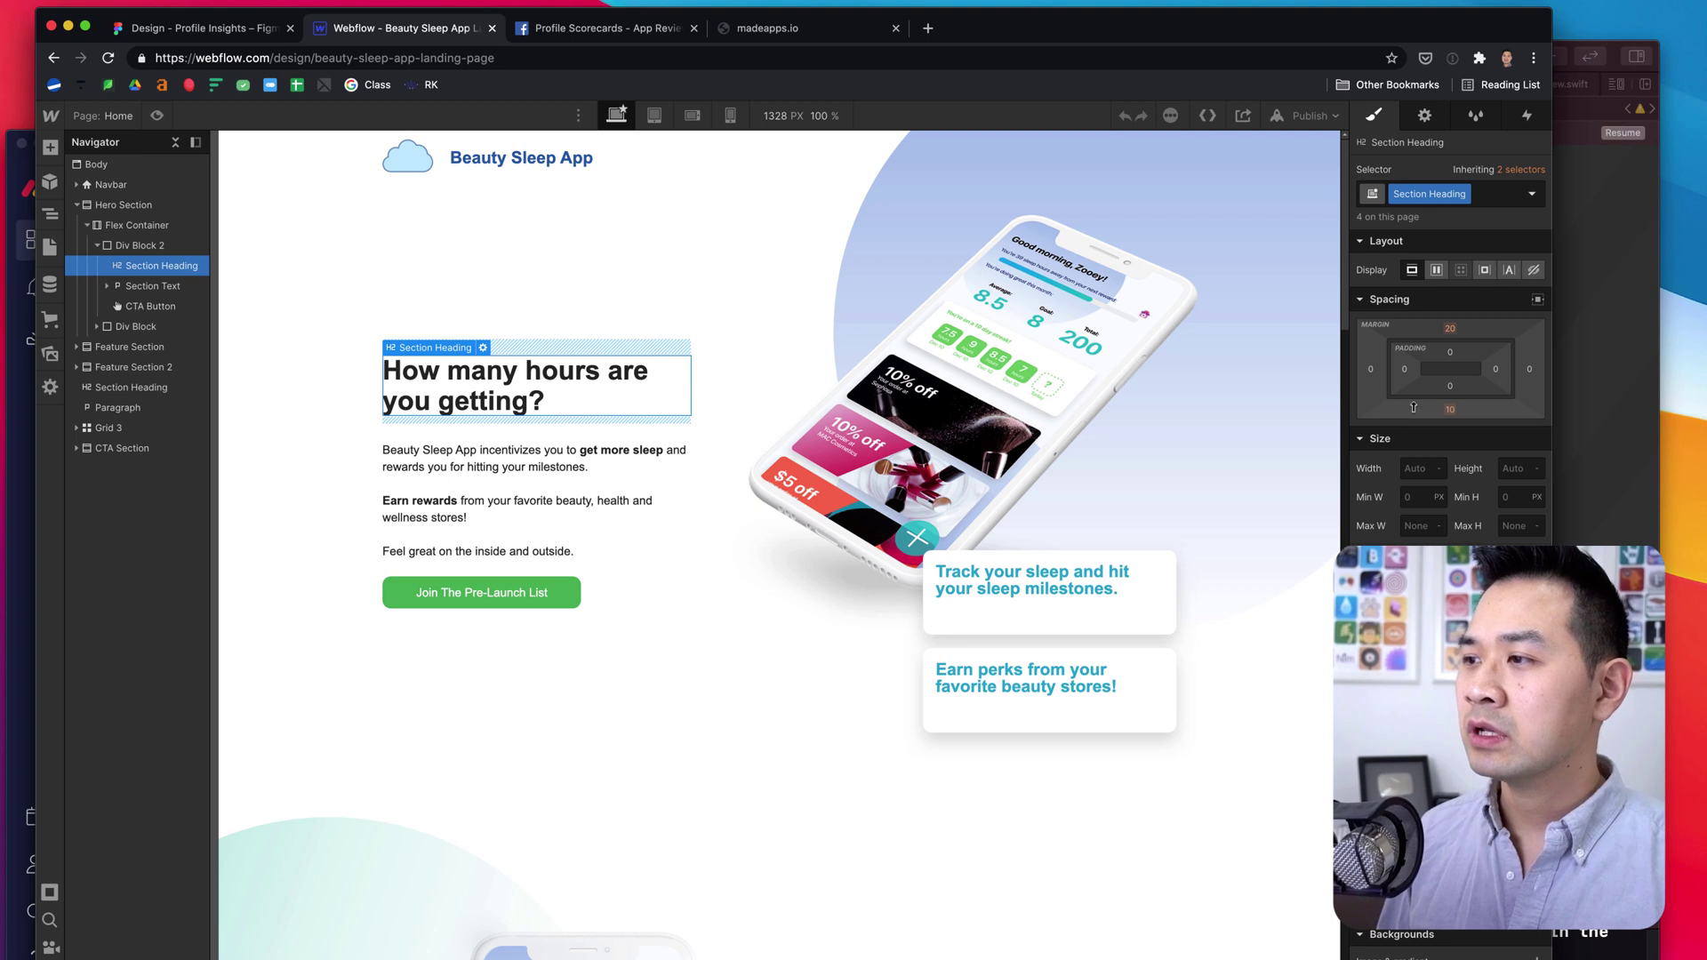
{"action": "left_click", "coordinate": [1059, 416]}
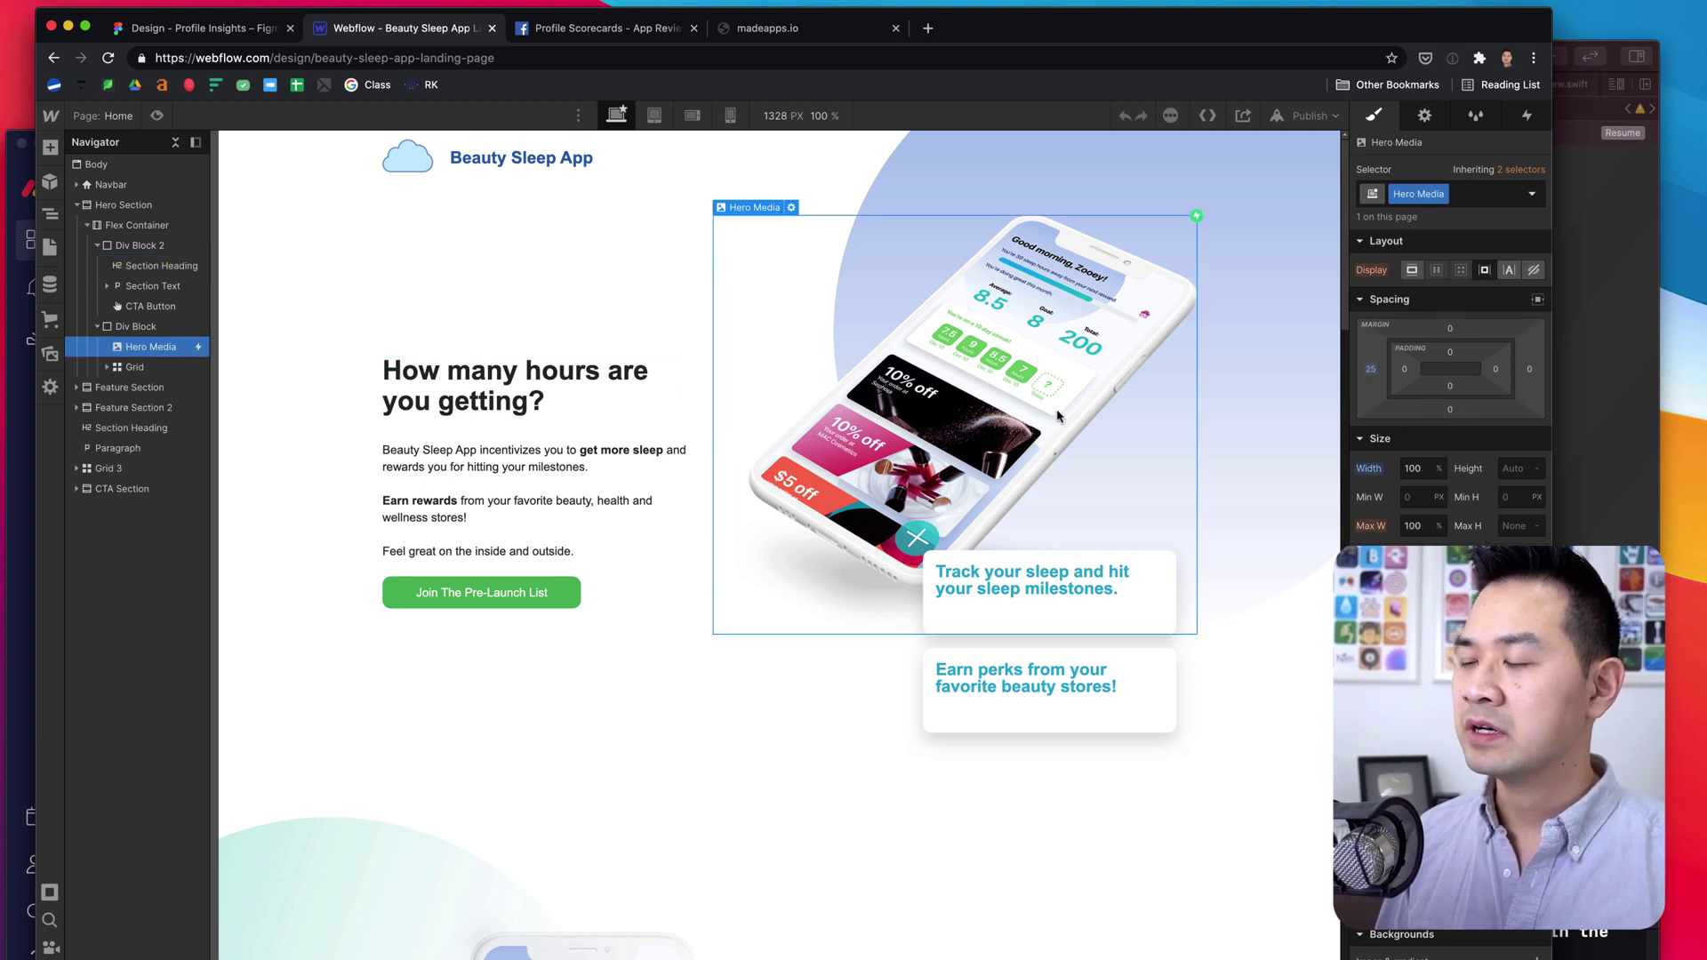
{"action": "left_click", "coordinate": [560, 592]}
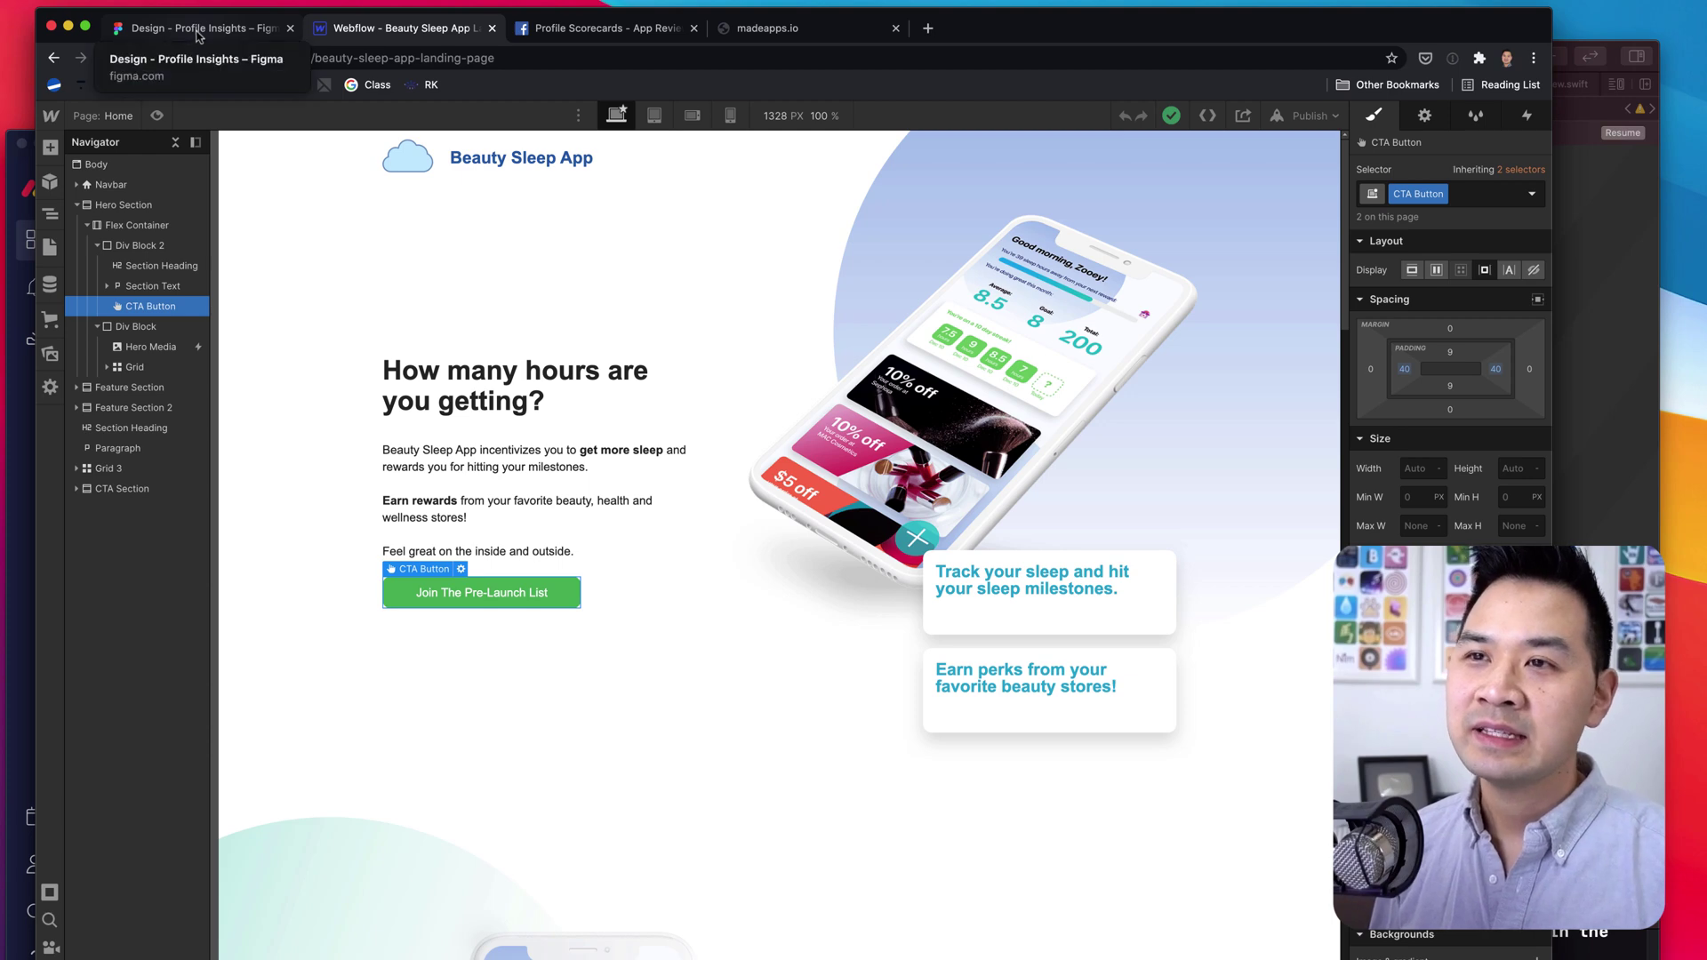
{"action": "left_click", "coordinate": [197, 32]}
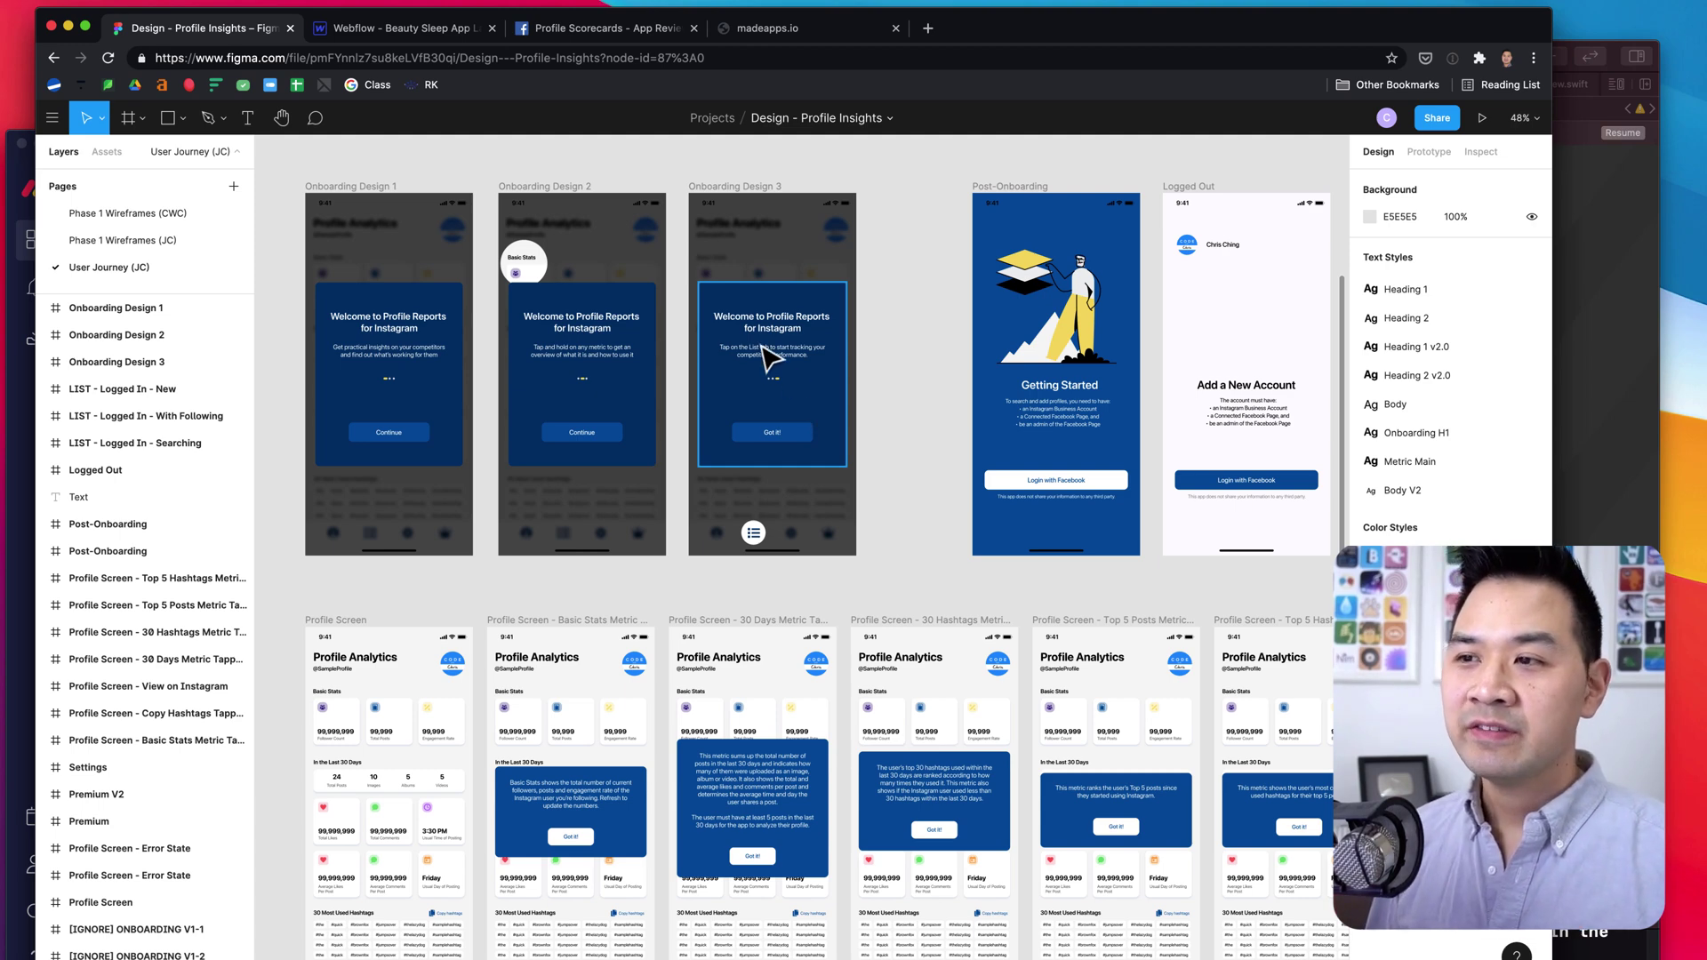
Switch back to the Webflow – Beauty Sleep App landing page.
{"action": "left_click", "coordinate": [415, 31]}
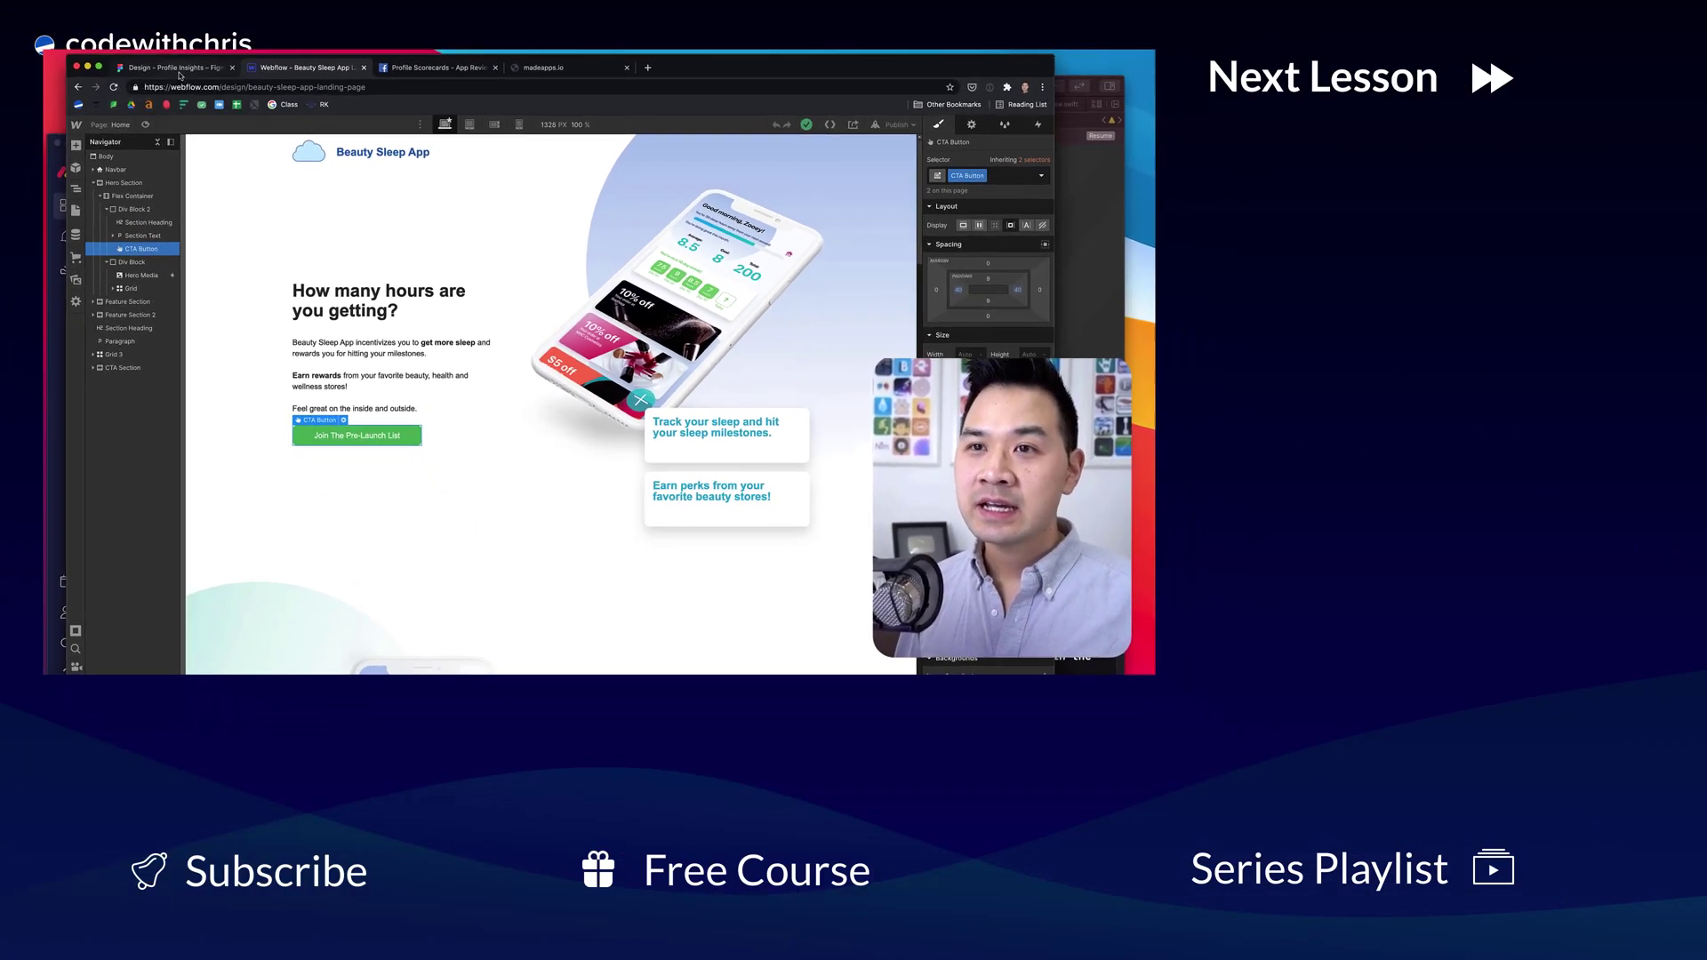
Switch to the Profile Insights Figma file as the video's end screen plays.
{"action": "left_click", "coordinate": [203, 43]}
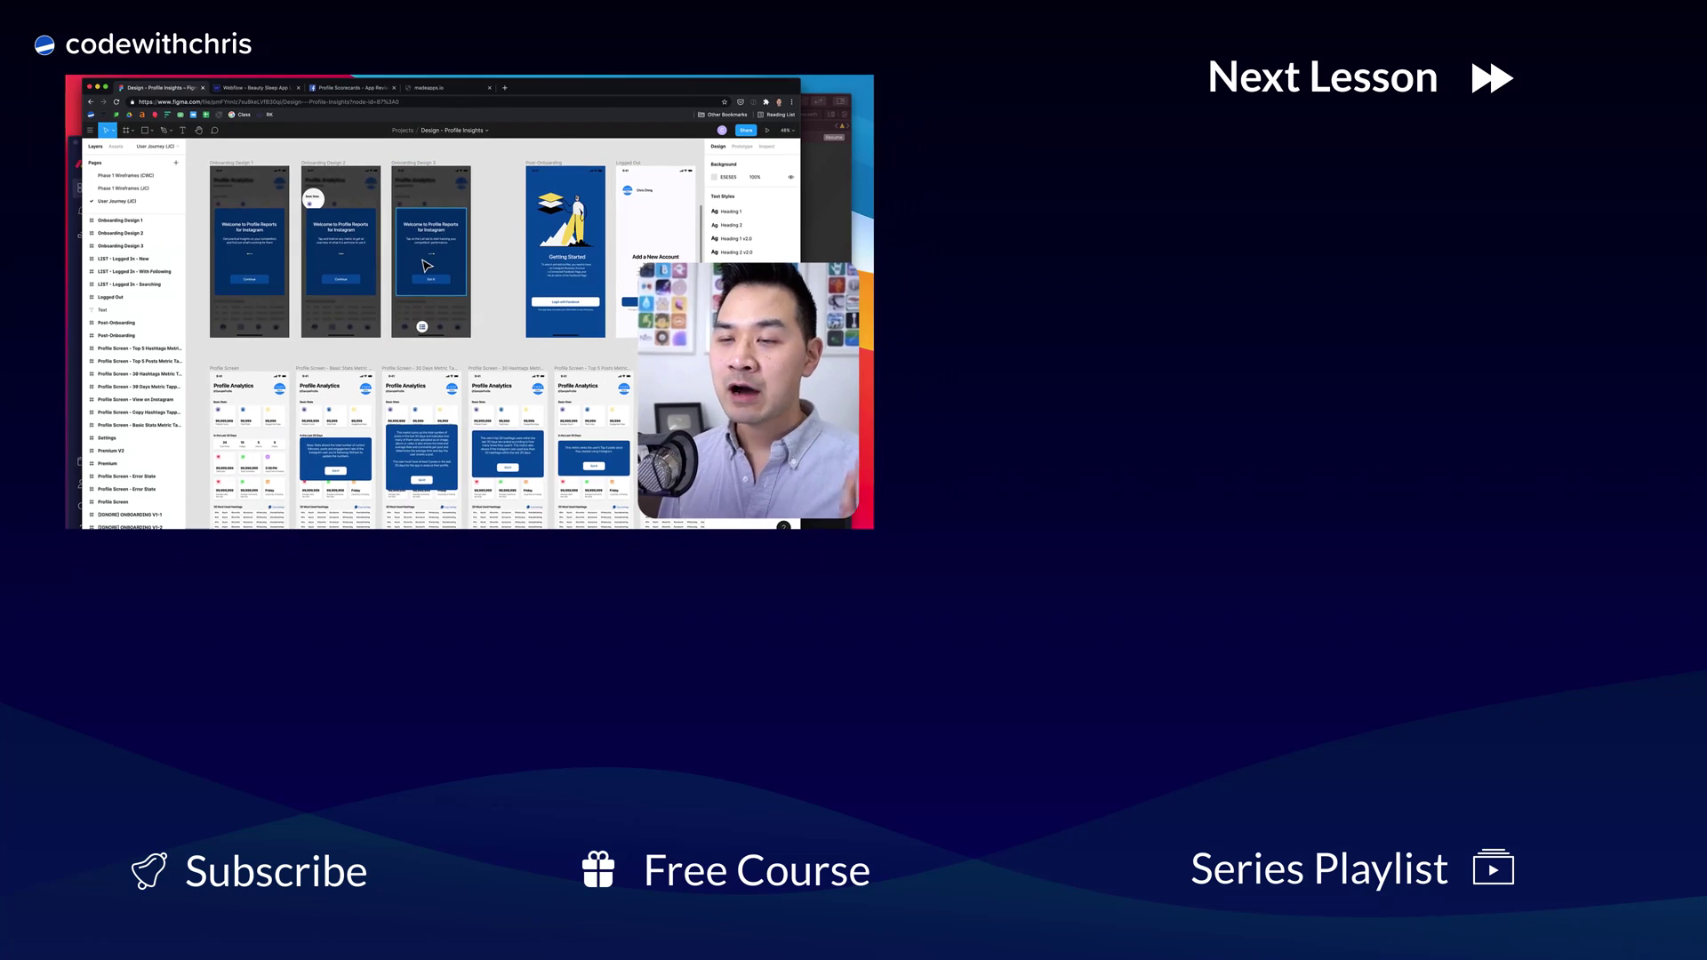